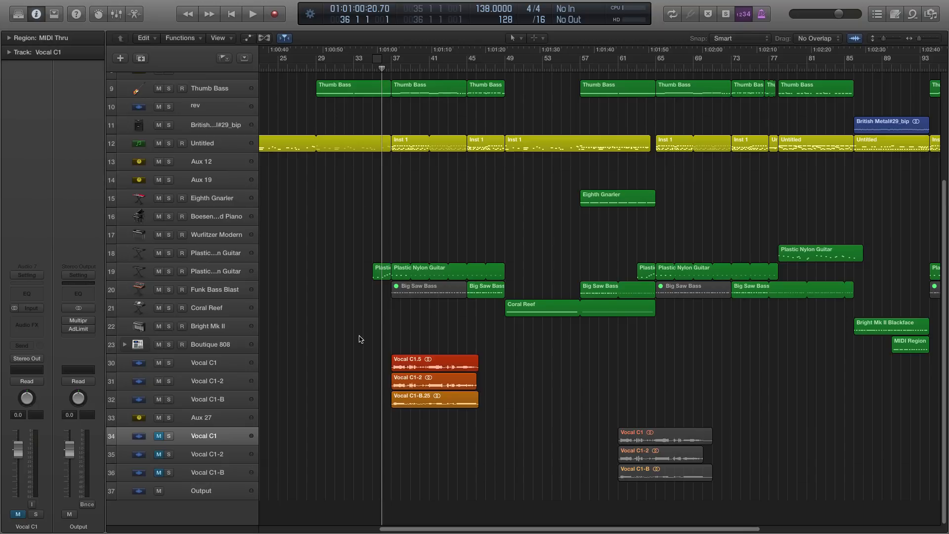
- Play the arrangement from bar 36 to just past bar 46 to hear the processed vocals, and return the playhead to bar 36
key(super+Right)
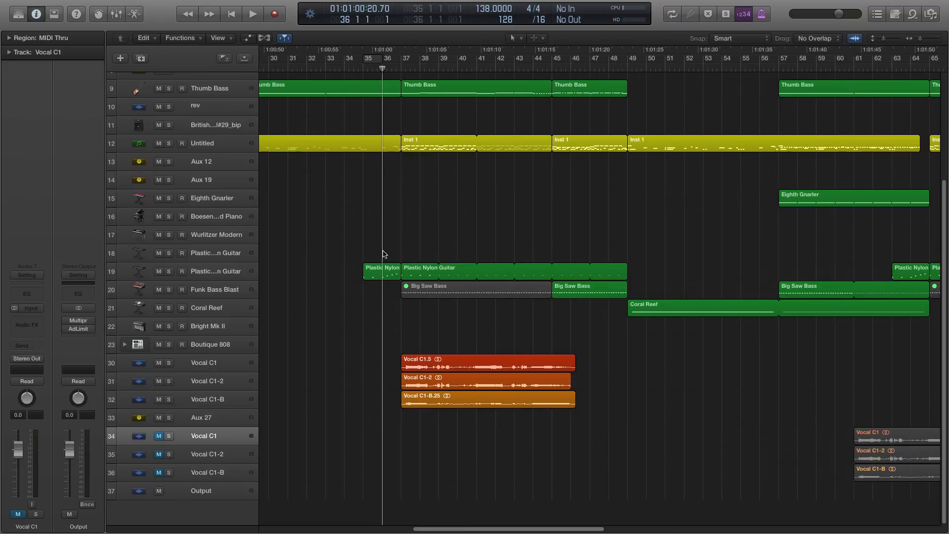
click(391, 66)
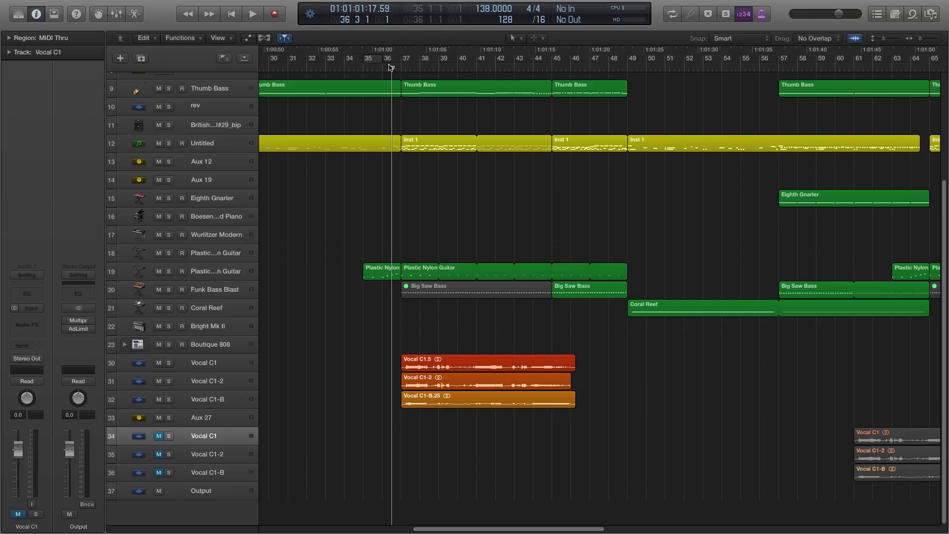
key(space)
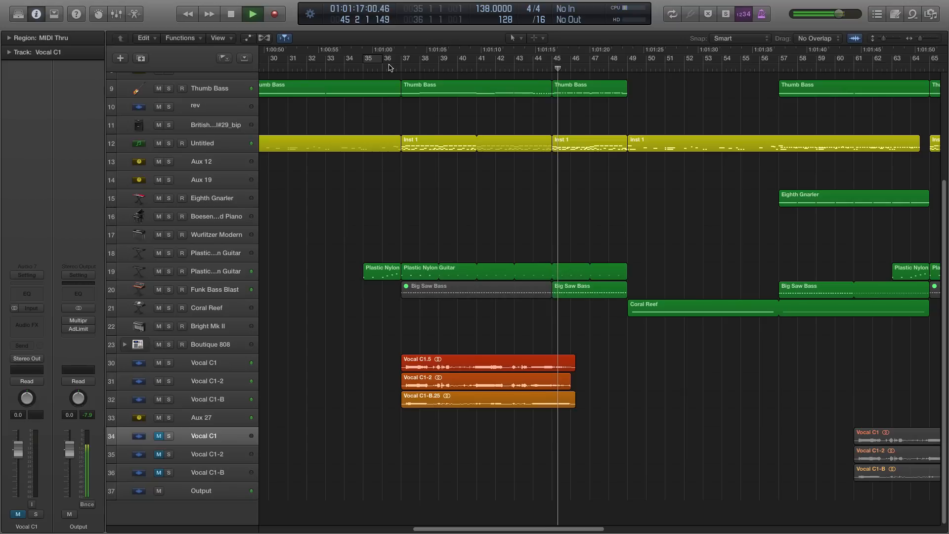
key(space)
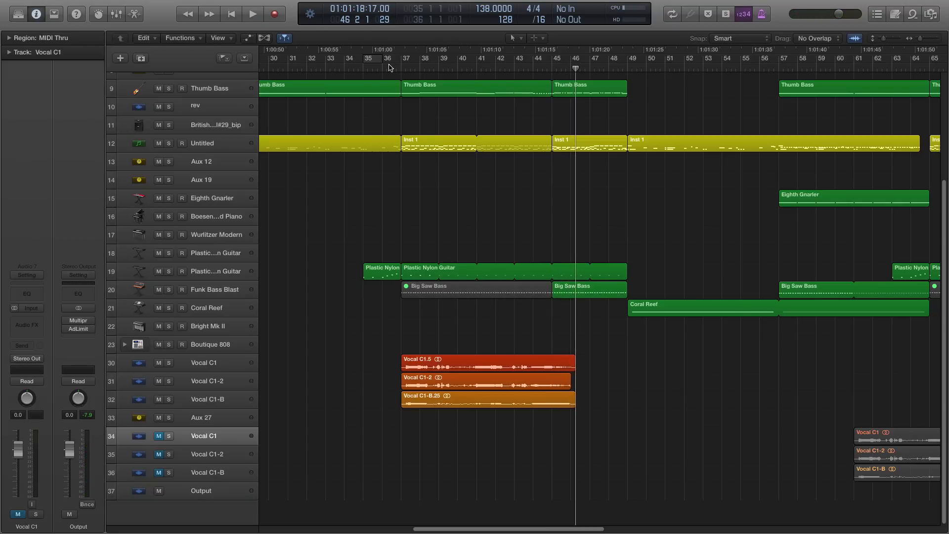
click(391, 68)
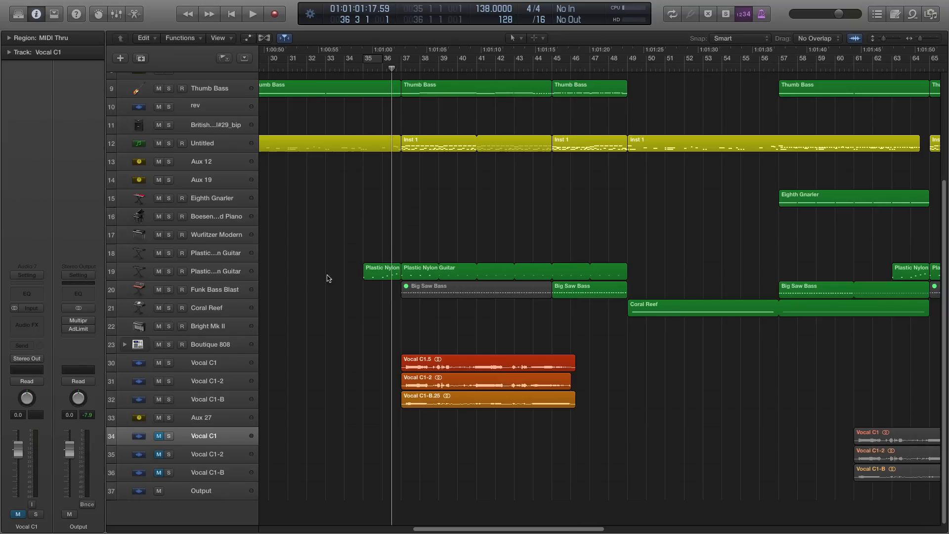
- Delete the processed vocal tracks 30 to 32 and the Aux 27 track together with their regions
click(206, 368)
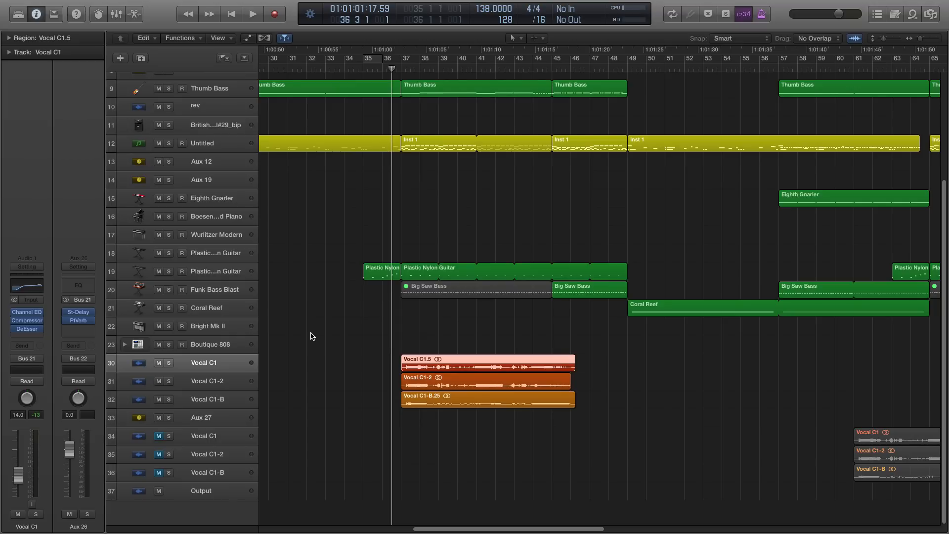
click(203, 380)
click(209, 395)
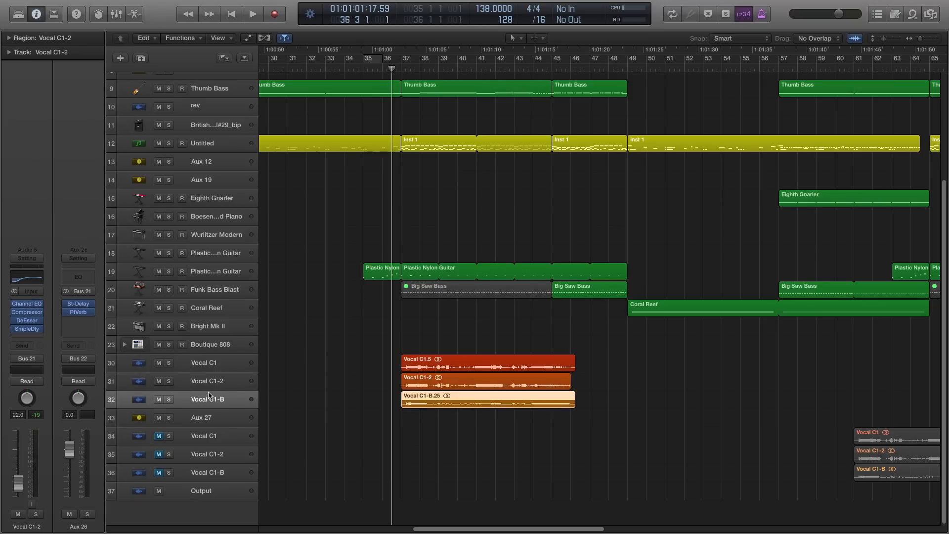
click(203, 362)
shift+click(218, 417)
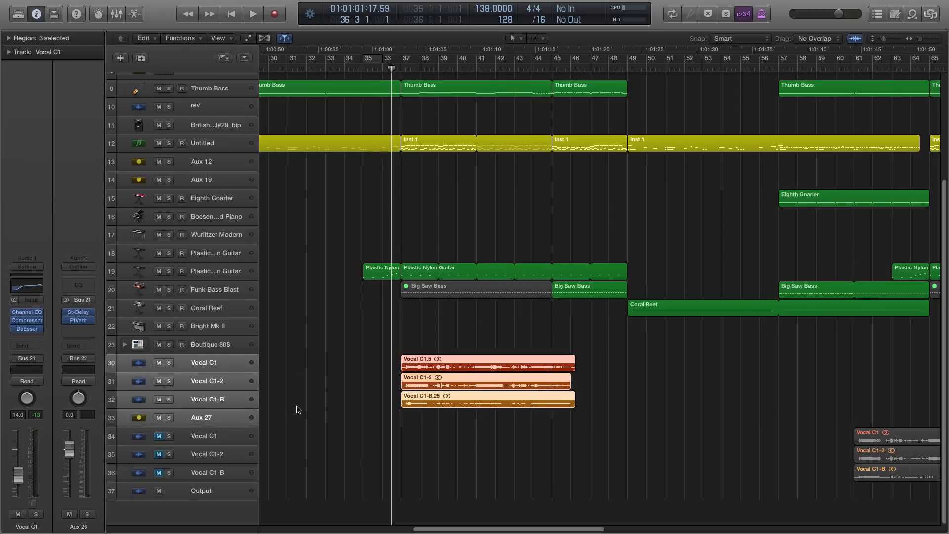
key(BackSpace)
key(super+BackSpace)
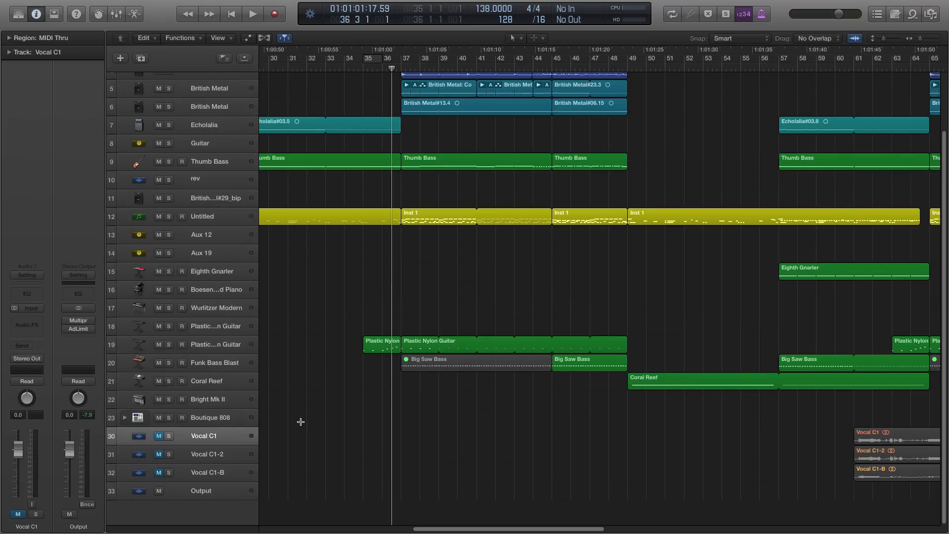
key(super+Left)
drag(730, 418, 763, 483)
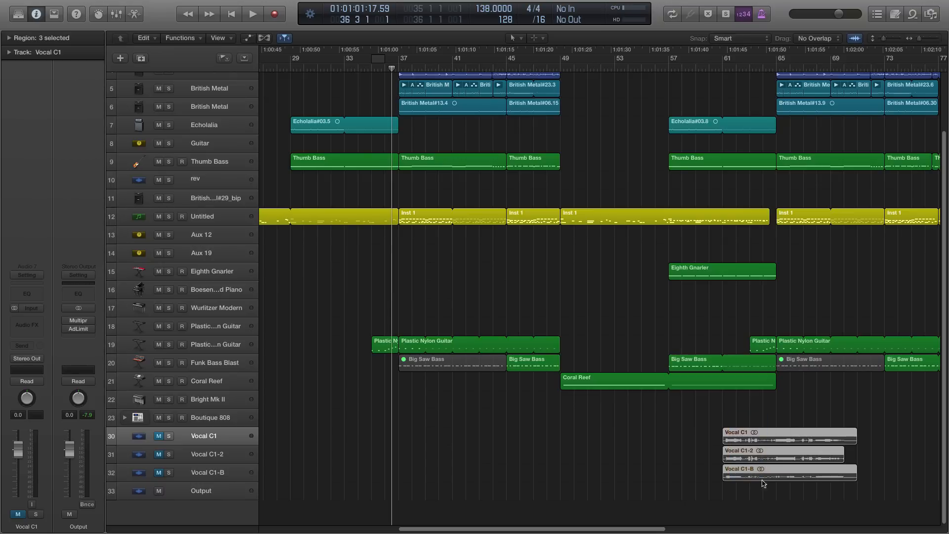
click(682, 434)
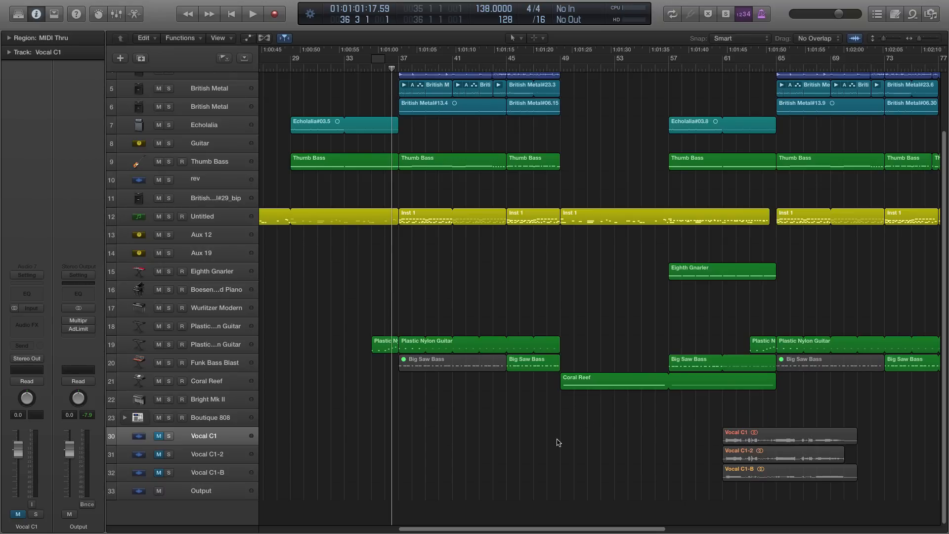
click(212, 434)
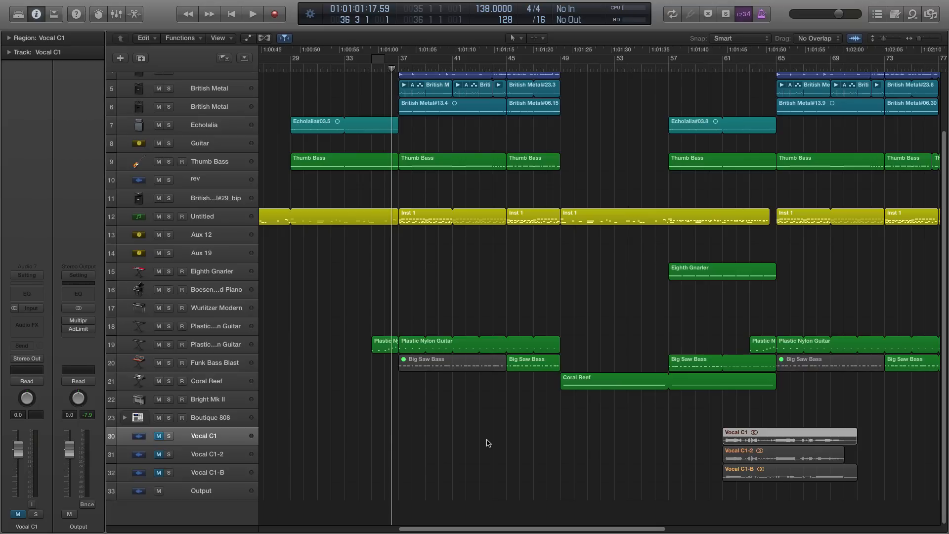
click(409, 435)
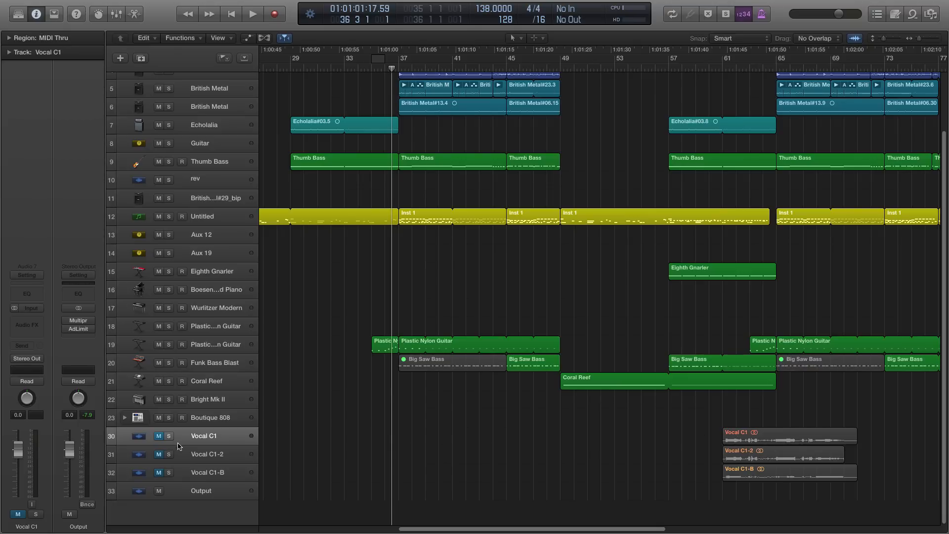
- Unmute the remaining Vocal C1 track and rename it Lead Vocal
click(210, 438)
double_click(212, 438)
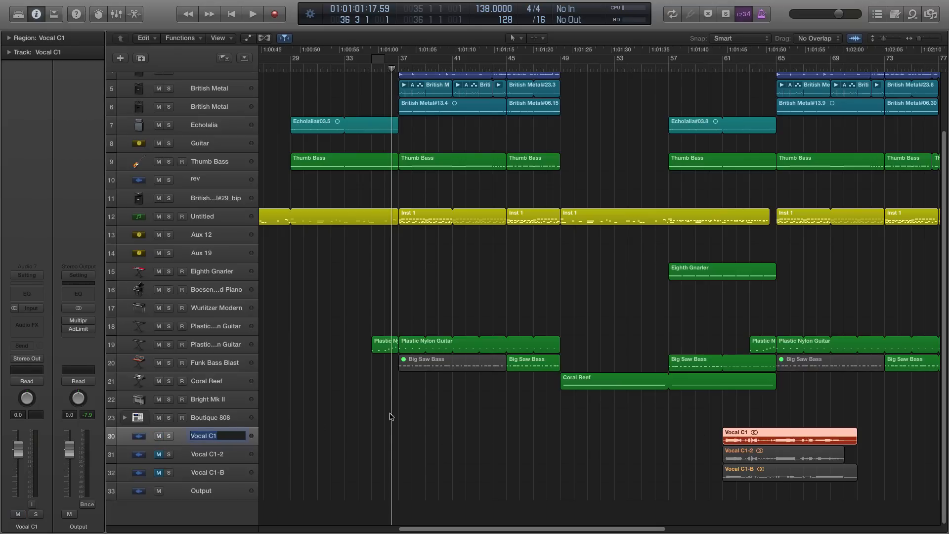
text(Lead Vocal)
key(Return)
- Move the Vocal C1 region to bar 37 and lower the Lead Vocal track's volume to -9.0 dB
drag(725, 440, 401, 439)
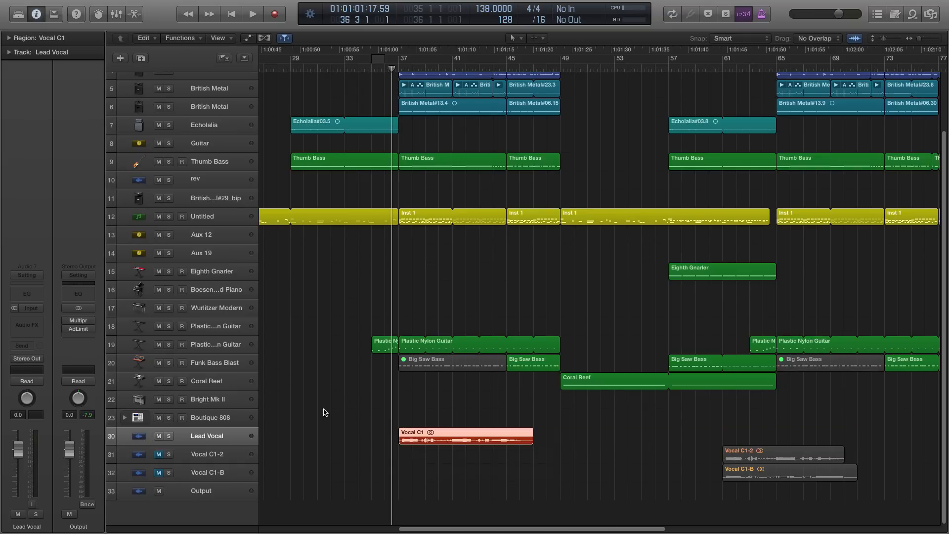
click(340, 414)
click(203, 435)
drag(21, 447, 19, 467)
- Play the unprocessed lead vocal from bar 37, briefly soloing it, and return the playhead to bar 36
click(395, 70)
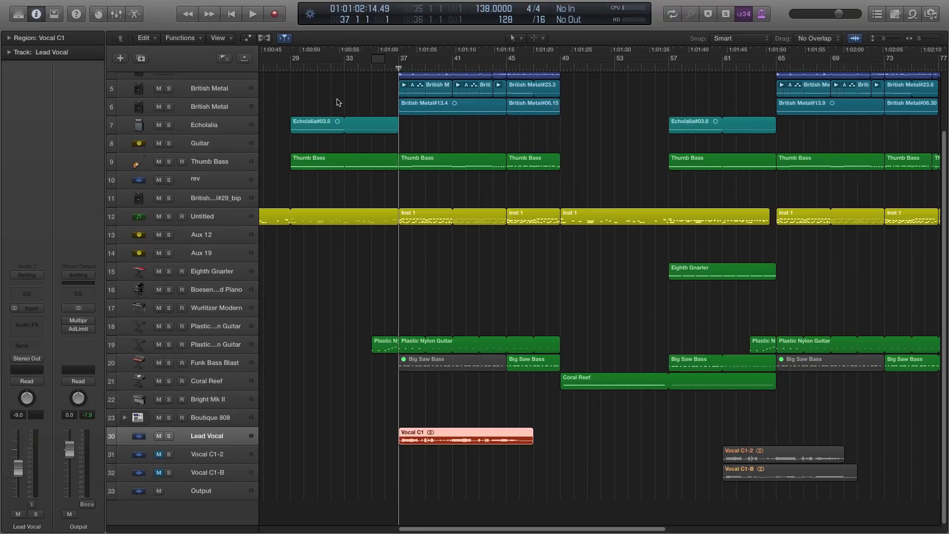
key(space)
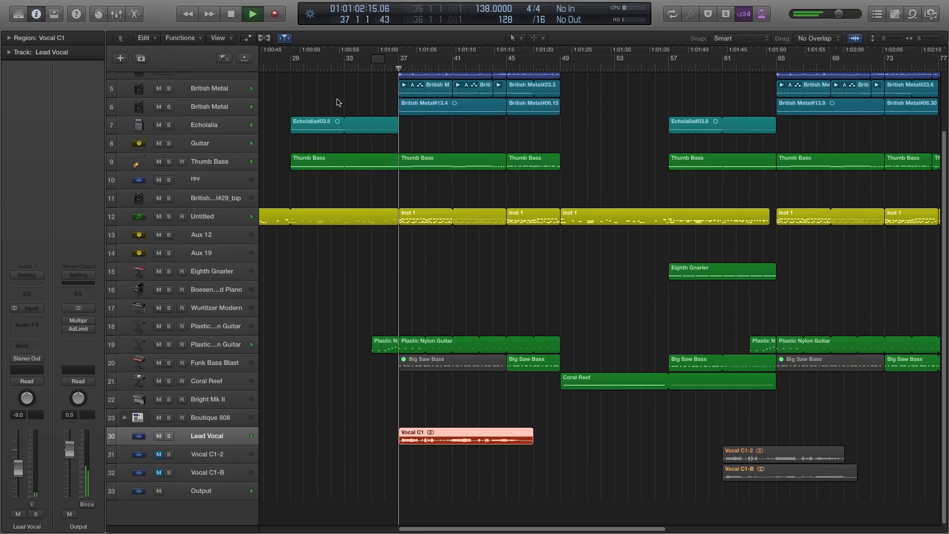
click(169, 436)
click(169, 436)
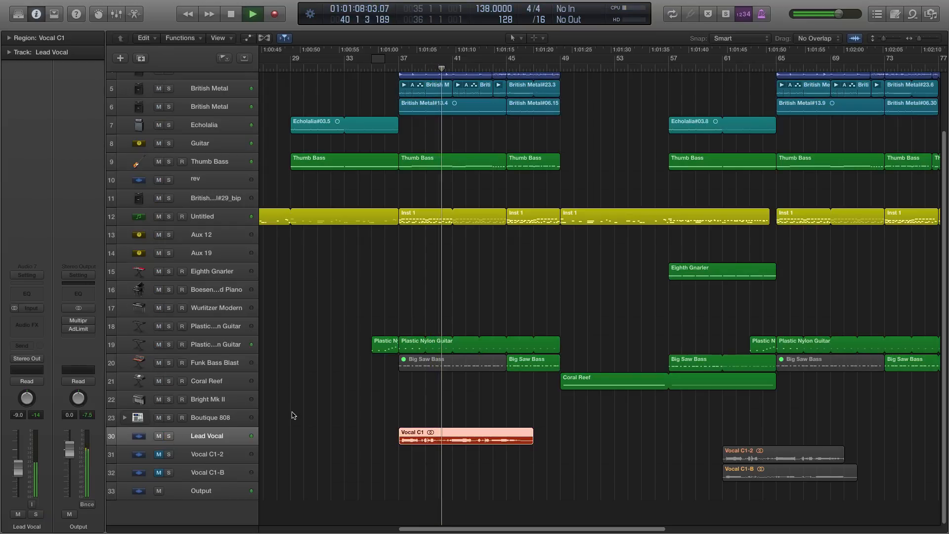
key(space)
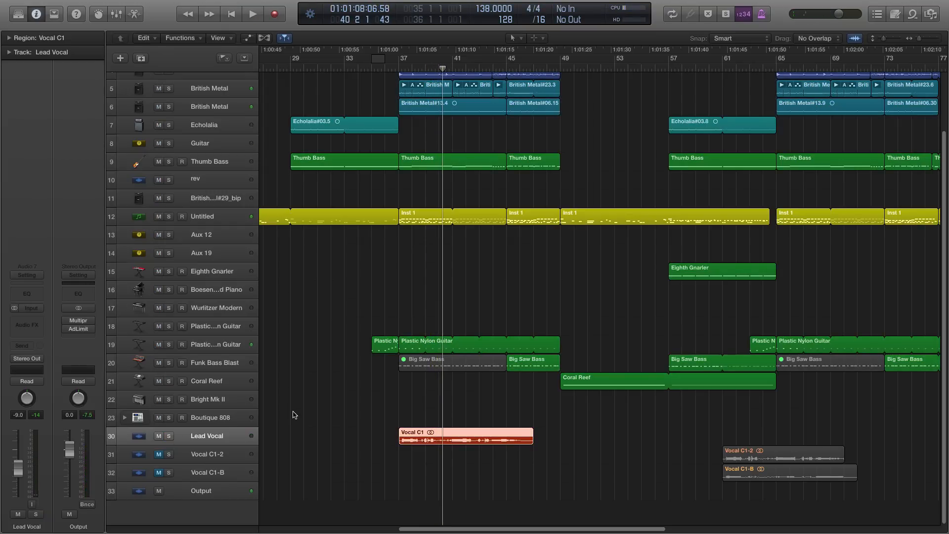
click(391, 69)
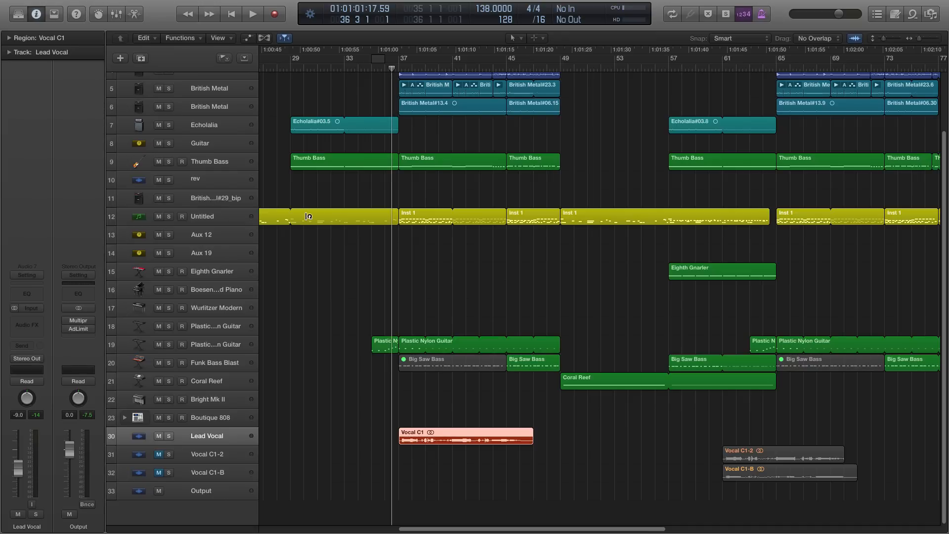
- Insert a stereo Channel EQ on the Lead Vocal track and place its window over the arrangement
click(27, 324)
mouse_move(29, 365)
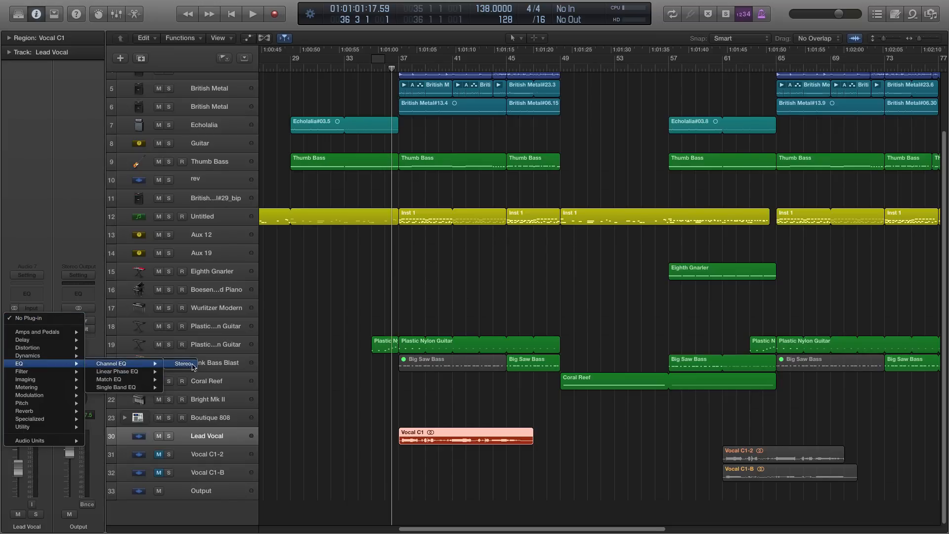
click(183, 365)
drag(275, 31, 397, 118)
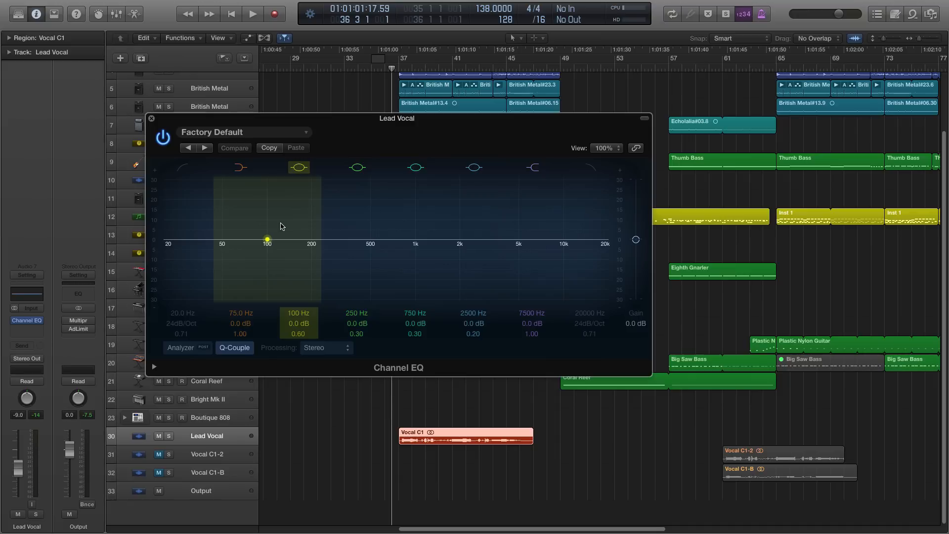
drag(396, 120, 392, 110)
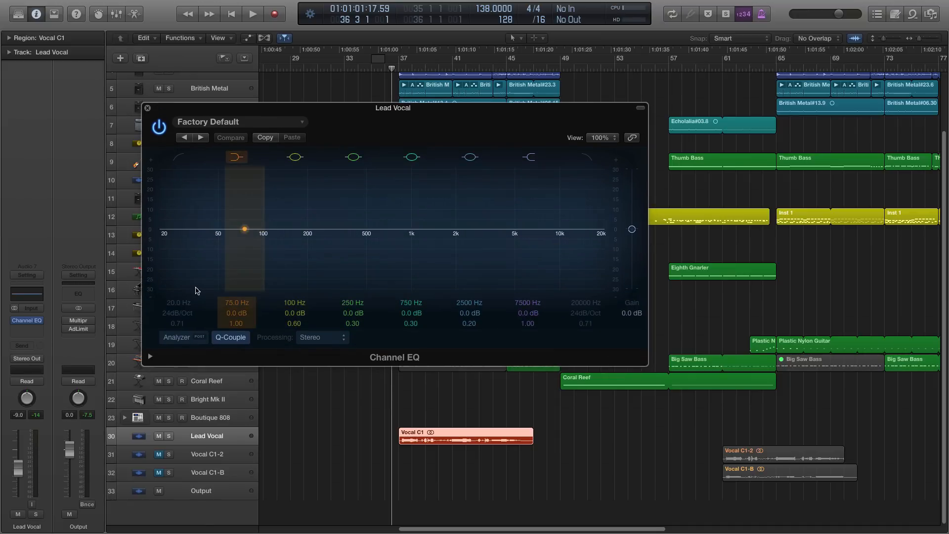
- Cut the vocal's low end with the EQ's low shelf band at 126 Hz and -16.5 dB
mouse_move(236, 254)
mouse_down()
mouse_move(247, 297)
mouse_move(265, 293)
mouse_up()
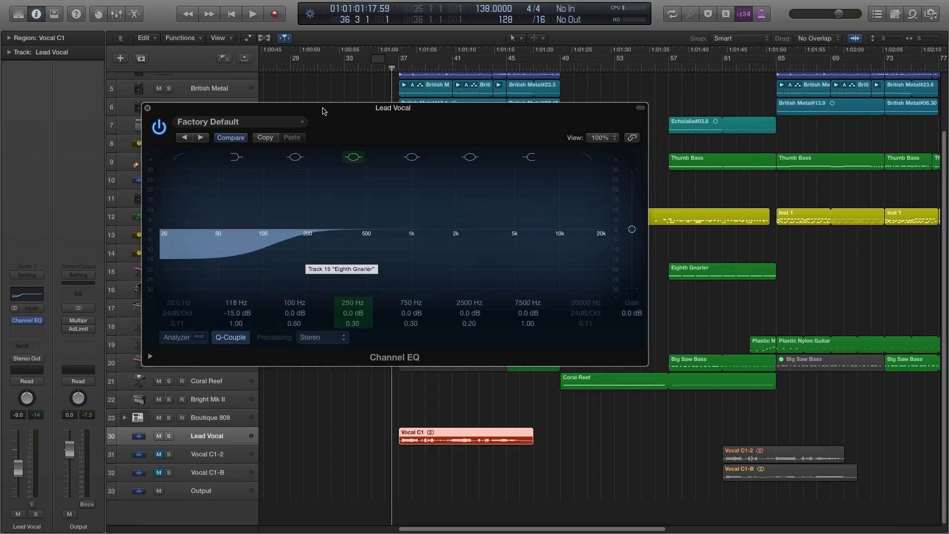
drag(326, 109, 429, 110)
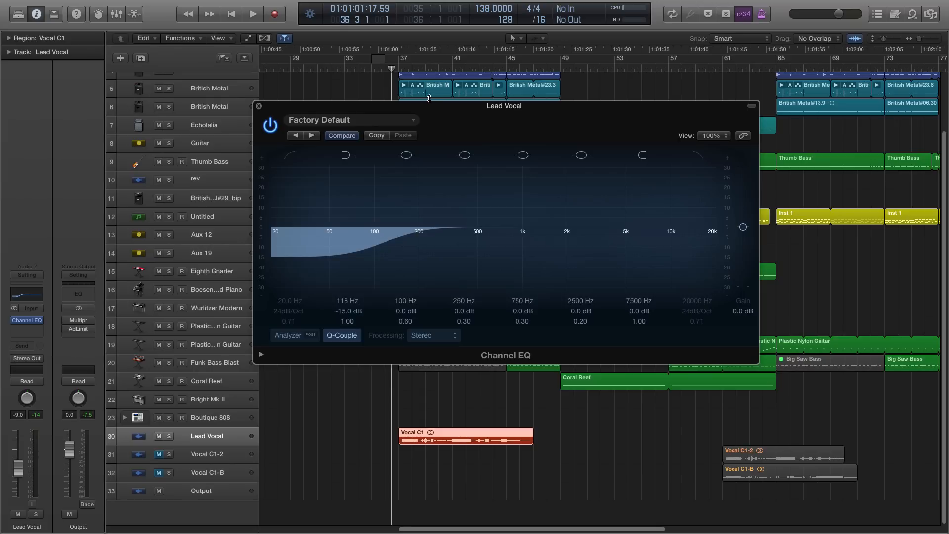
drag(422, 110, 450, 109)
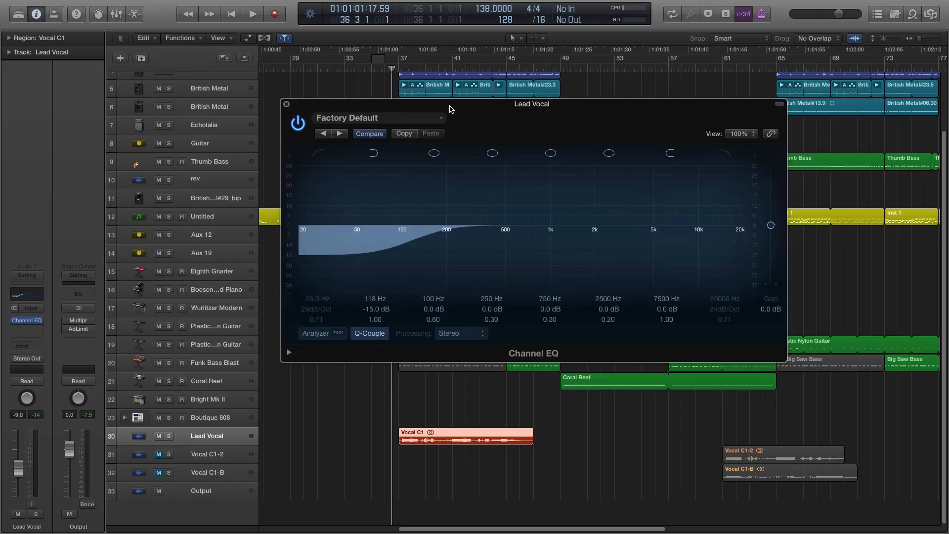
drag(377, 267, 422, 260)
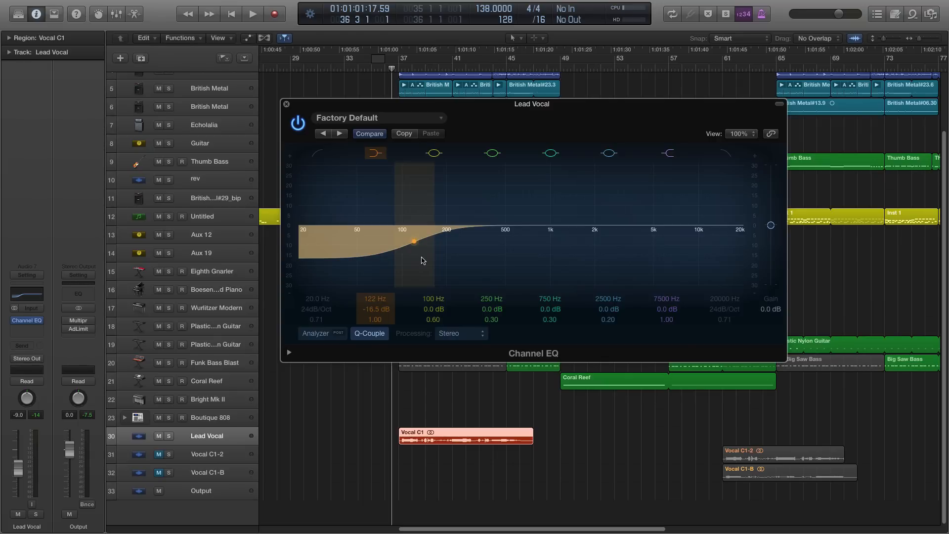
drag(416, 276, 418, 271)
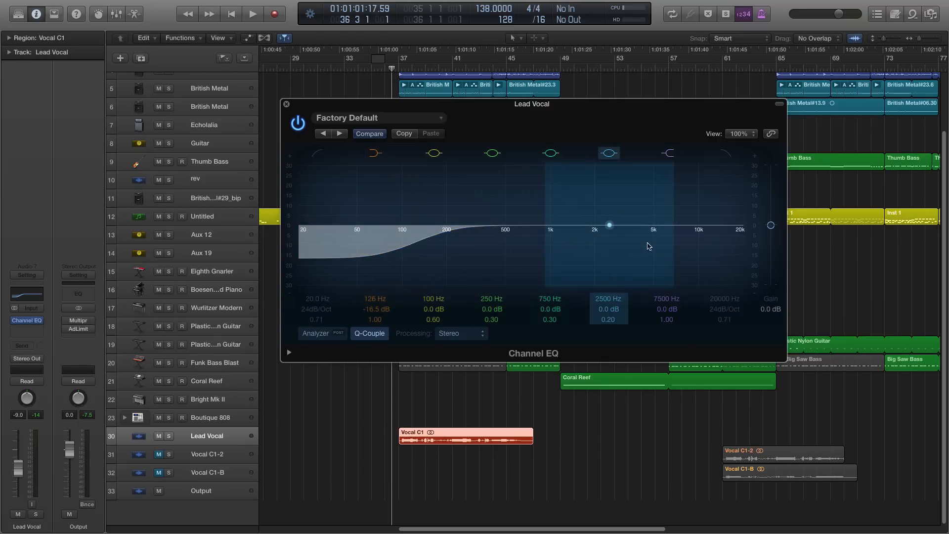
- Turn the 2500 Hz bell band into a high boost at 11800 Hz, +5.0 dB, with a Q of 0.64
drag(604, 114, 564, 106)
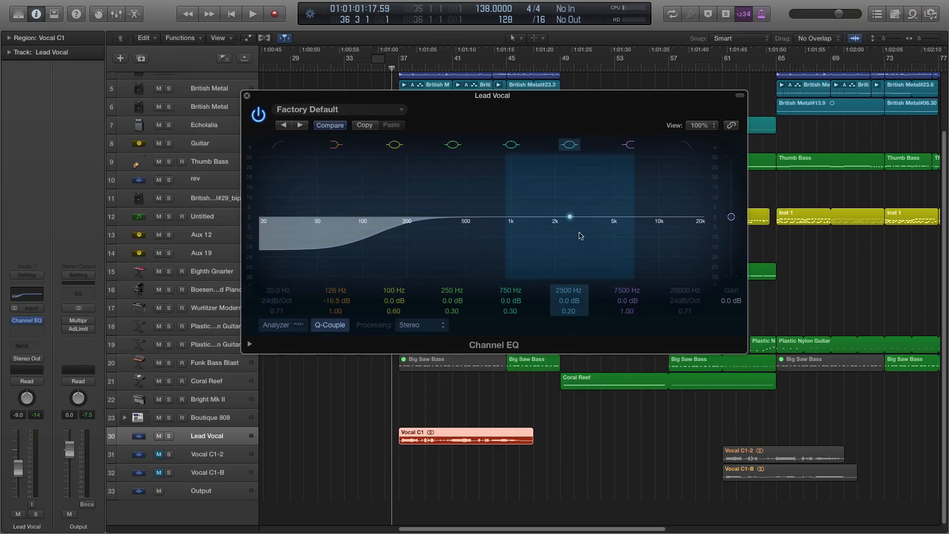
drag(564, 233, 675, 223)
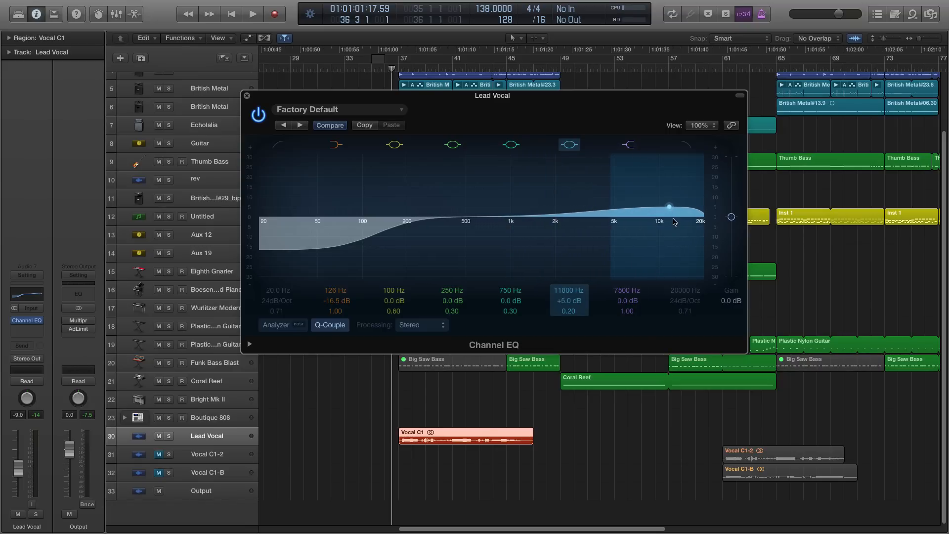
drag(568, 311, 569, 295)
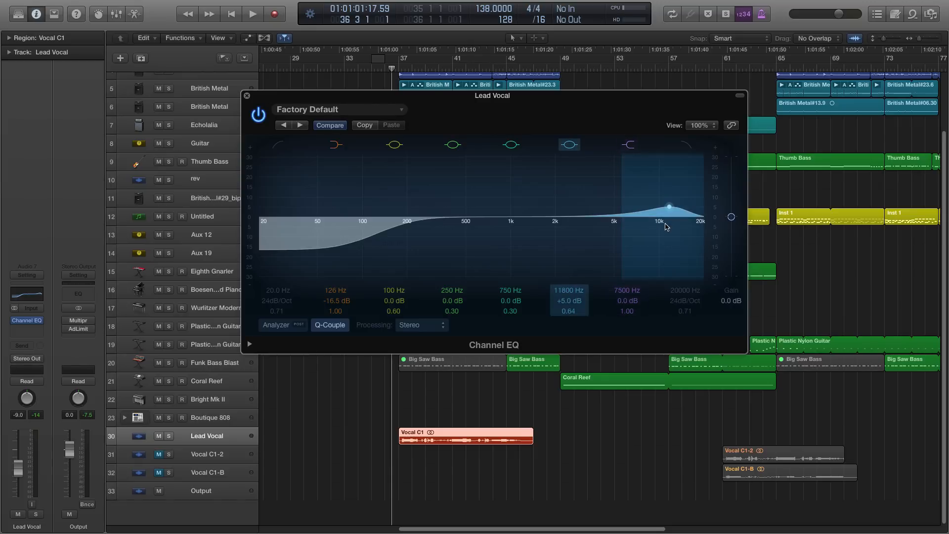
- Exaggerate the high boost to +22.5 dB during playback to hear its effect, and bring its gain down to +4.5 dB
drag(666, 237, 666, 178)
click(352, 417)
key(space)
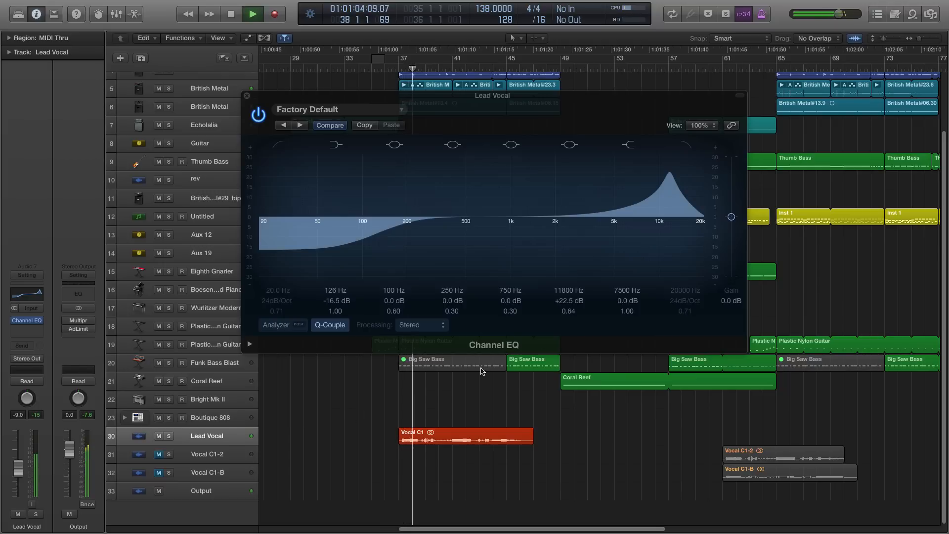
drag(669, 174, 671, 245)
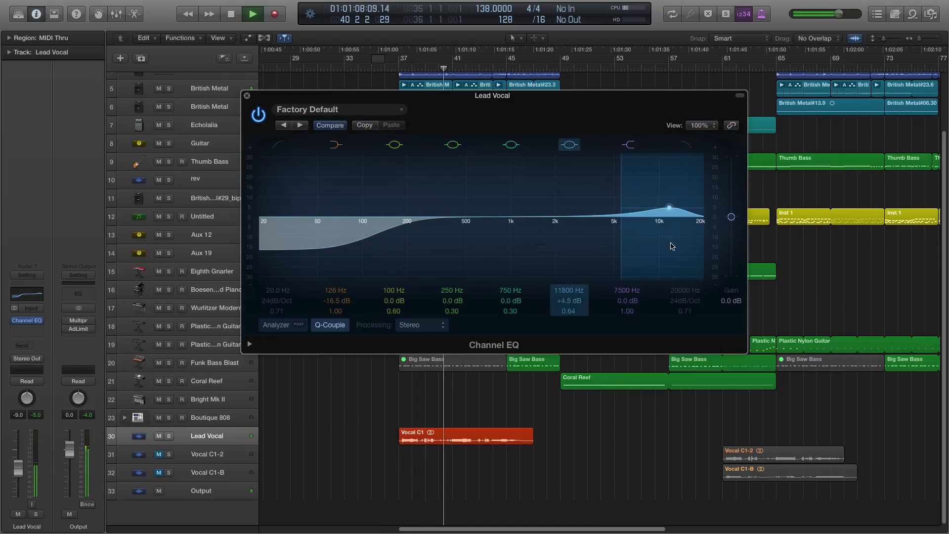
- Compare the vocal with the 11800 Hz band off and on again during playback, and stop playback
click(569, 145)
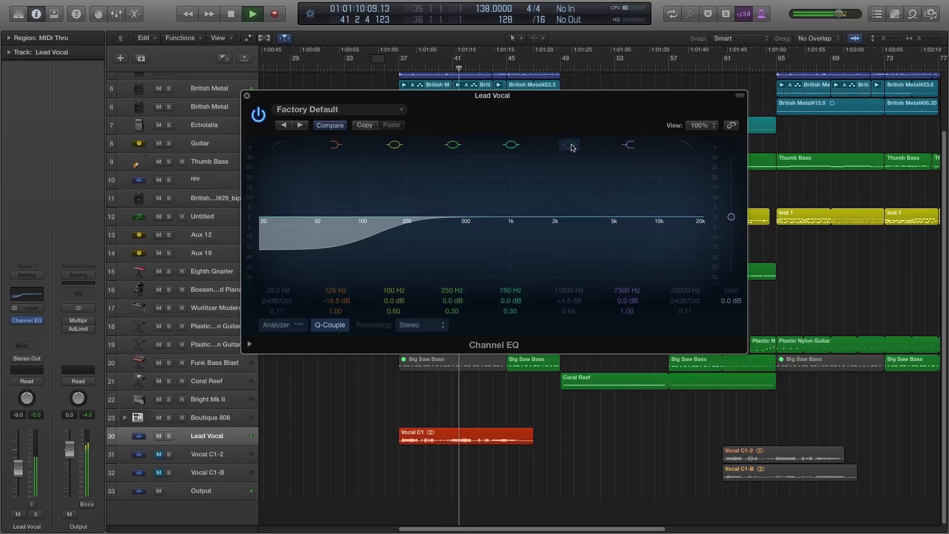
click(570, 145)
key(space)
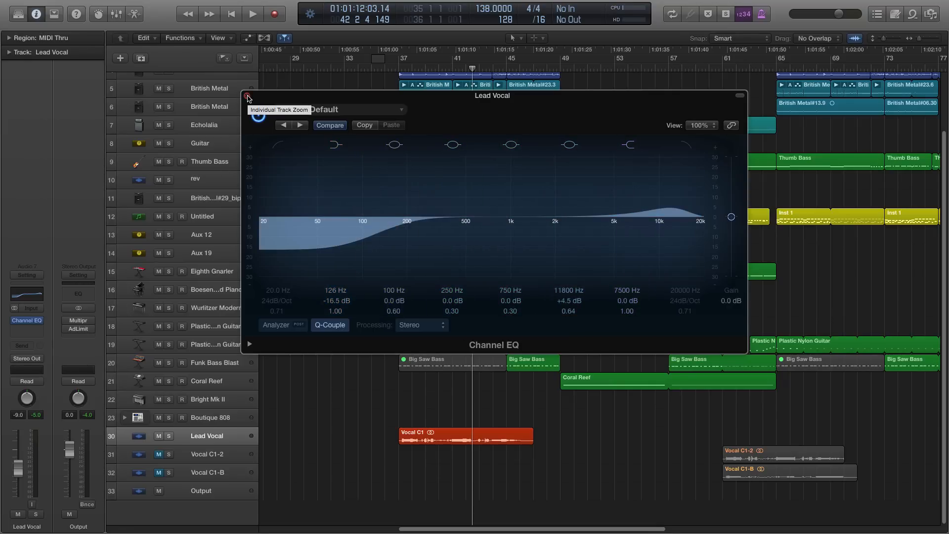
- Close the Channel EQ and insert a Compressor below it on the Lead Vocal track
click(248, 96)
click(391, 69)
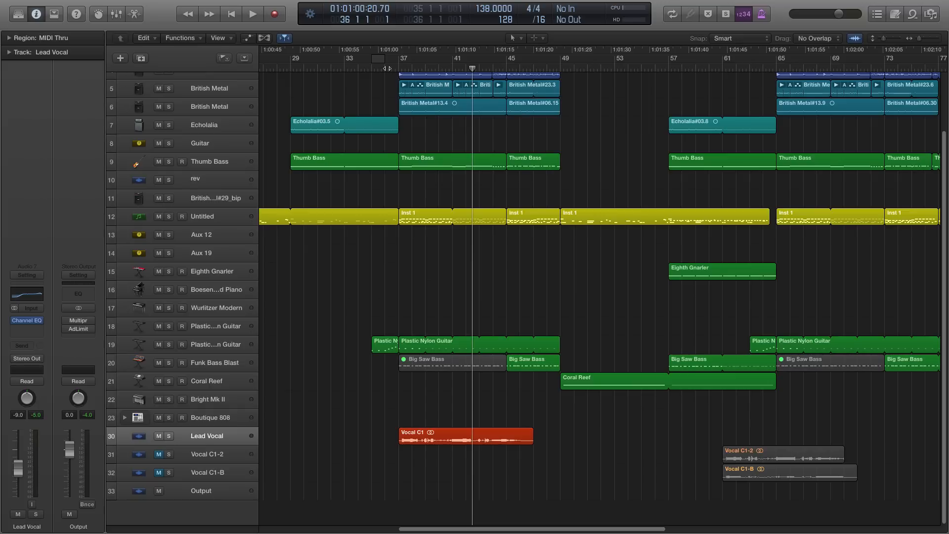
click(205, 439)
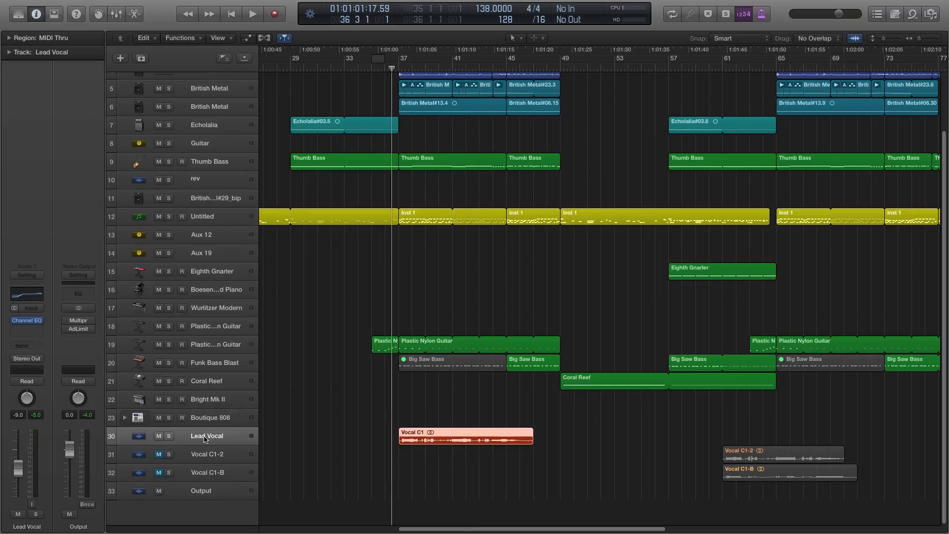
click(28, 329)
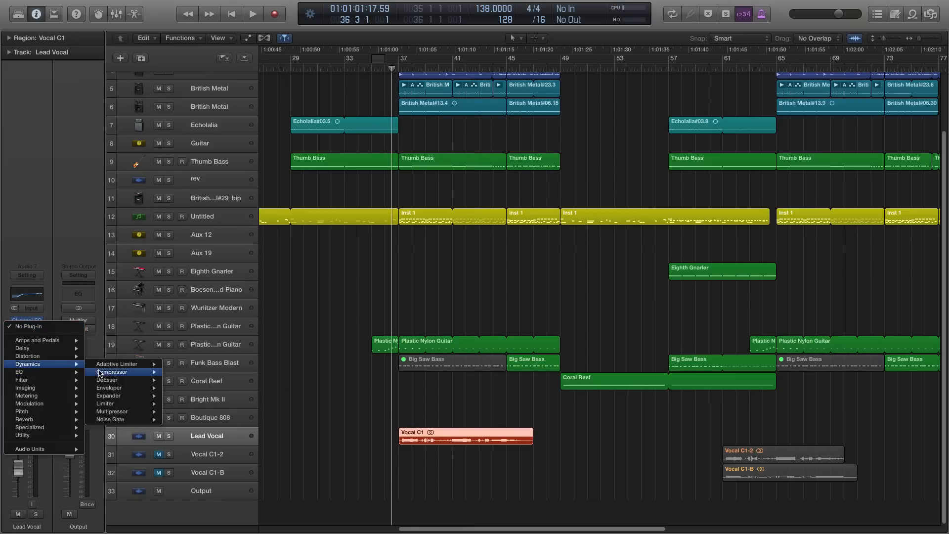
click(174, 372)
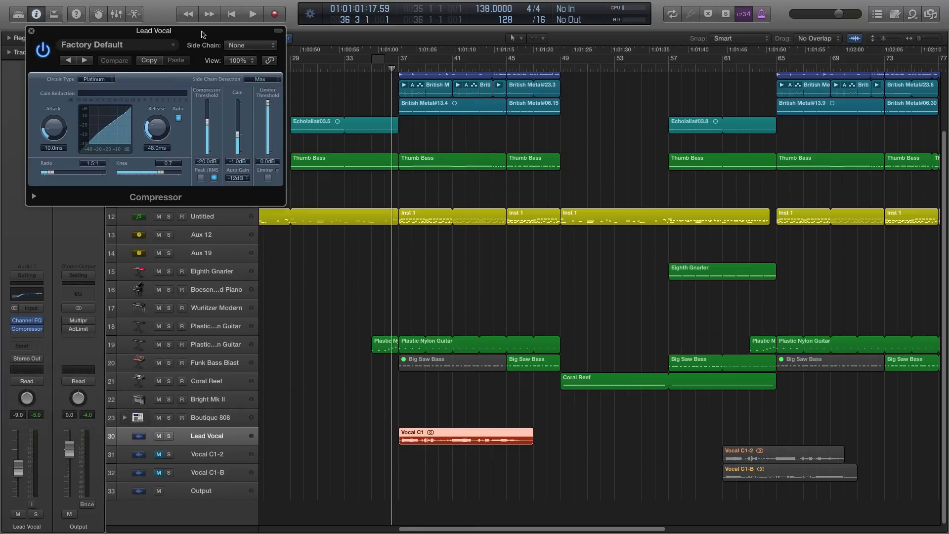
drag(202, 31, 614, 138)
- Load the Alex Vocal Compression preset in the Lead Vocal's Compressor
click(484, 154)
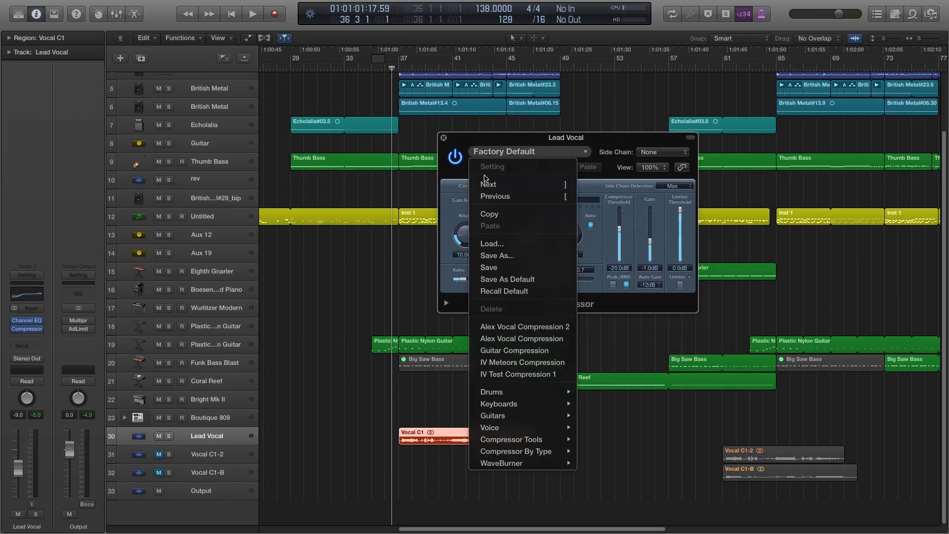
click(499, 335)
drag(557, 135, 510, 143)
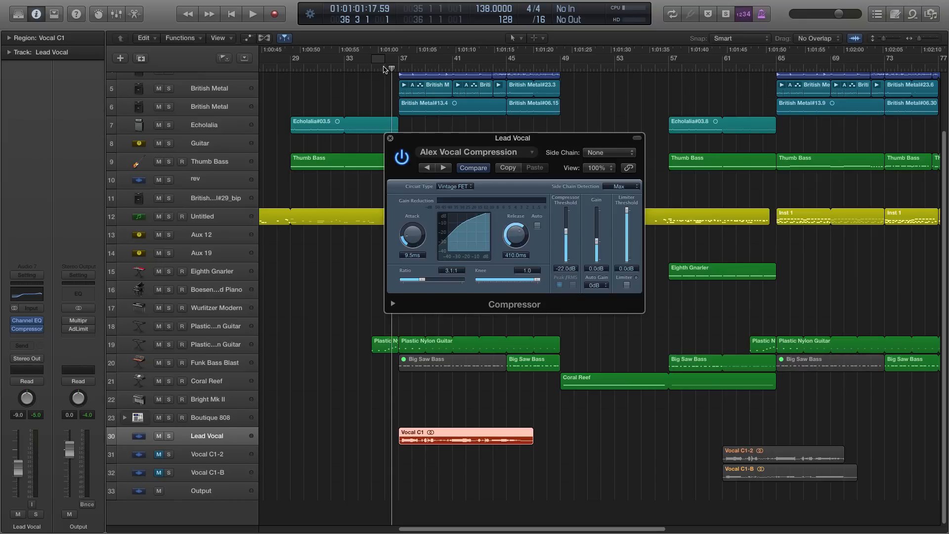
click(393, 68)
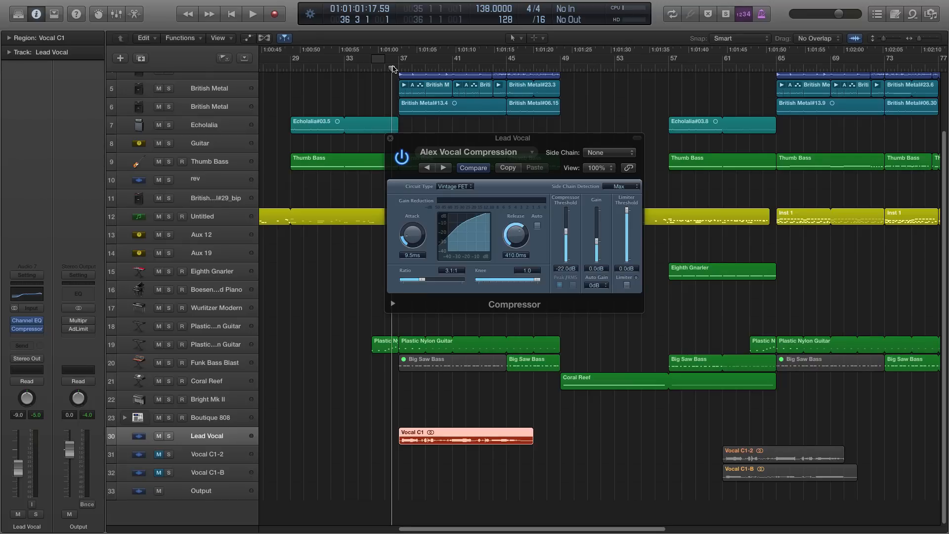
drag(524, 140, 514, 223)
- Set the Compressor's threshold to -14.0 dB and its gain to -8.0 dB
click(321, 437)
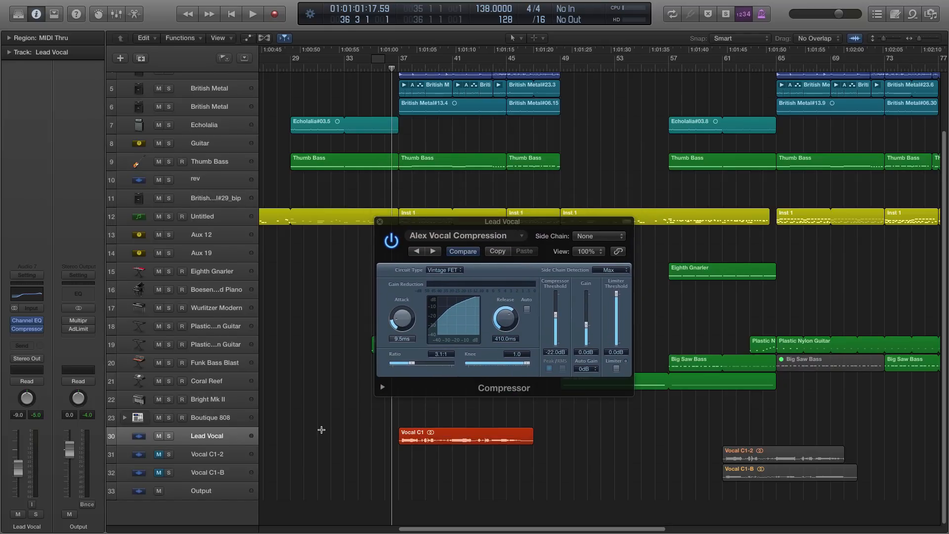
key(super+Down)
key(super+Down)
scroll(324, 428, down, 2)
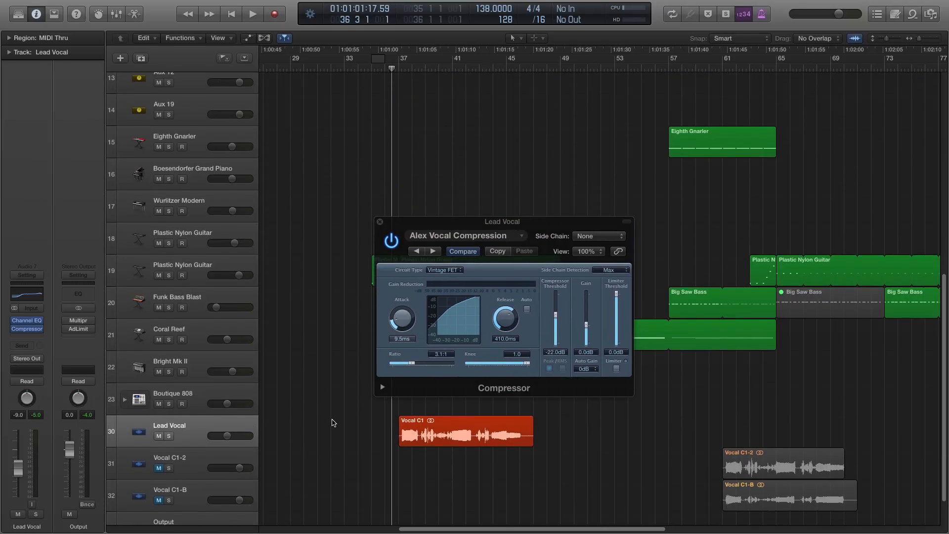
drag(555, 315, 545, 308)
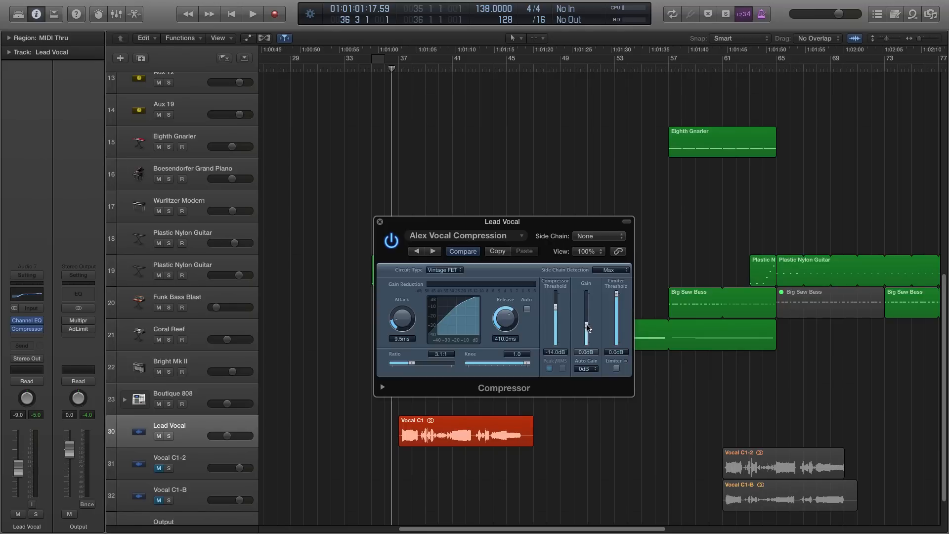
drag(588, 327, 590, 334)
- Play the compressed lead vocal from just before bar 37 through bar 44, and stop playback
drag(475, 231, 496, 206)
click(324, 316)
key(space)
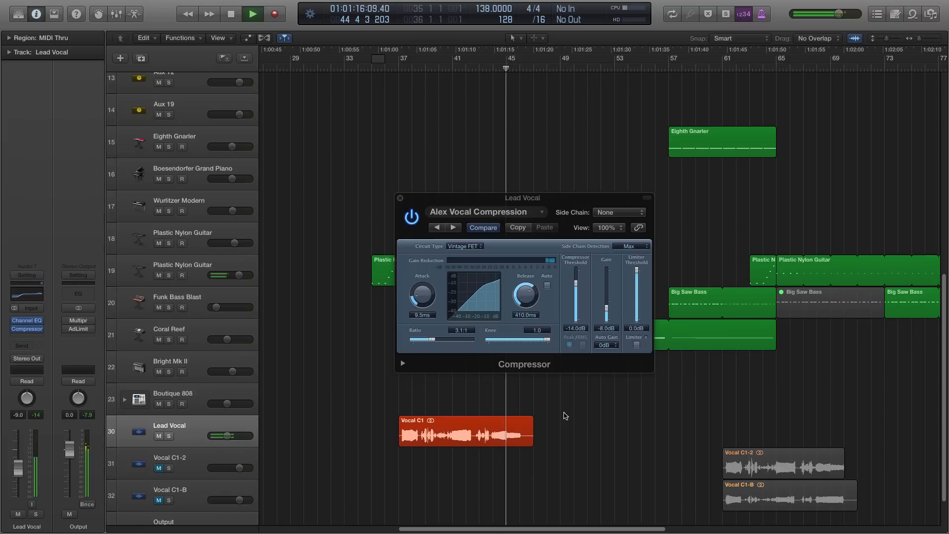
key(space)
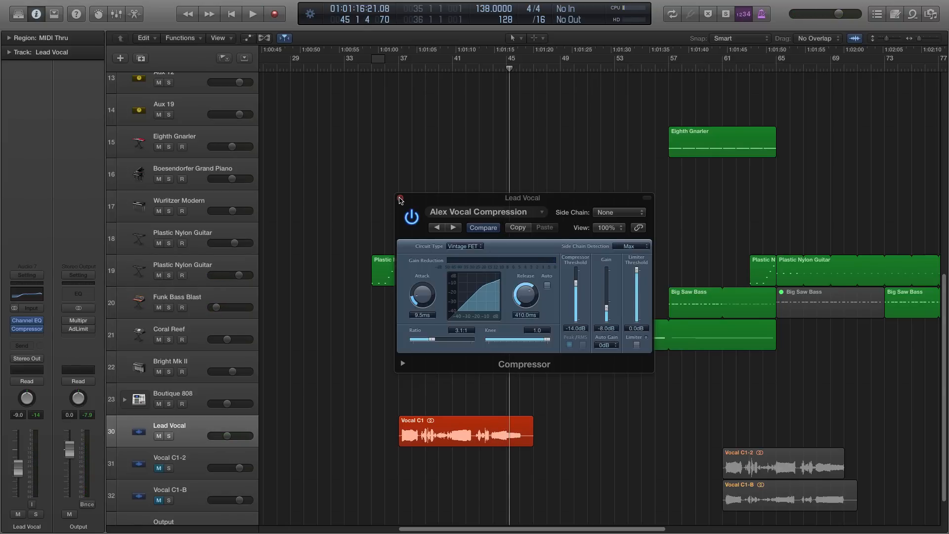
- Close the Compressor and examine the Lead Vocal's enlarged waveform, with the playhead at the start of bar 37
click(400, 198)
scroll(350, 380, down, 2)
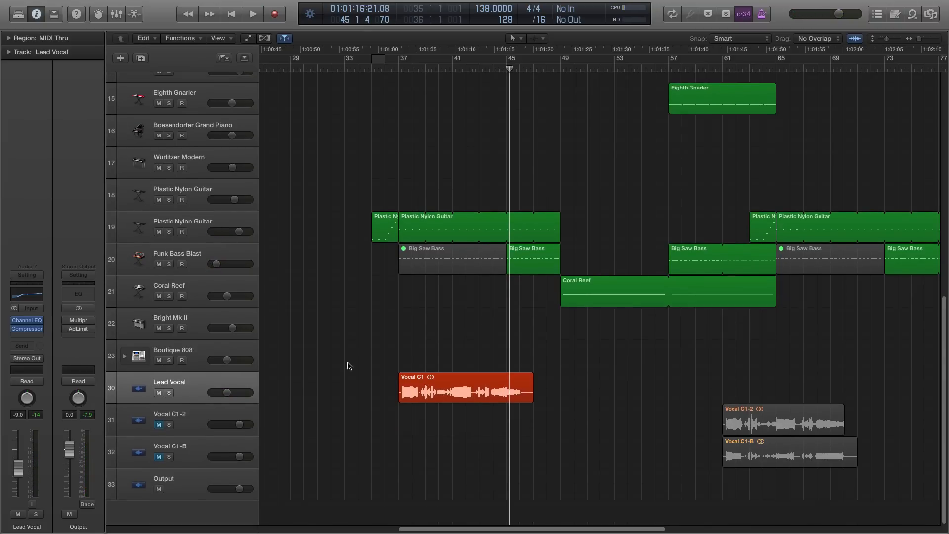
click(399, 66)
key(super+Down)
key(super+Down)
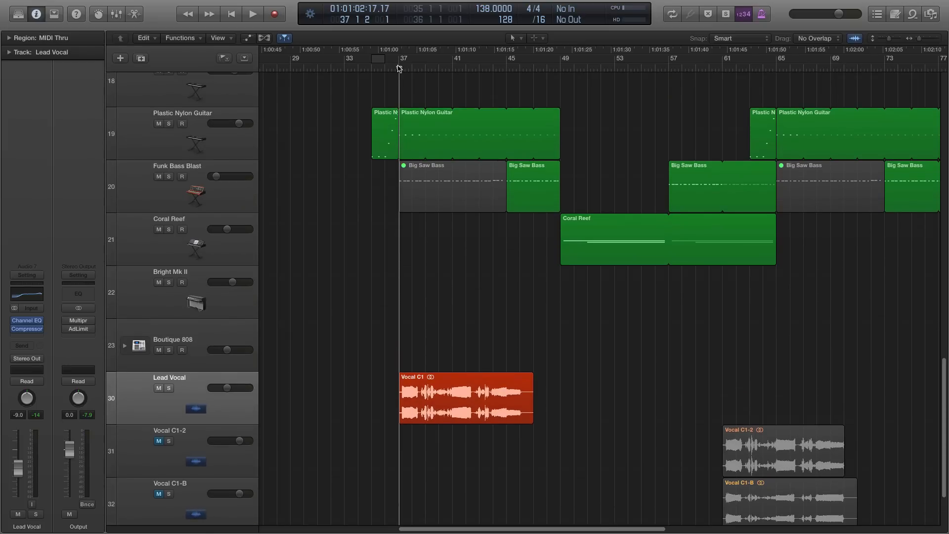
key(super+Right)
key(super+Right)
key(super+Right)
key(super+Right)
scroll(314, 278, down, 3)
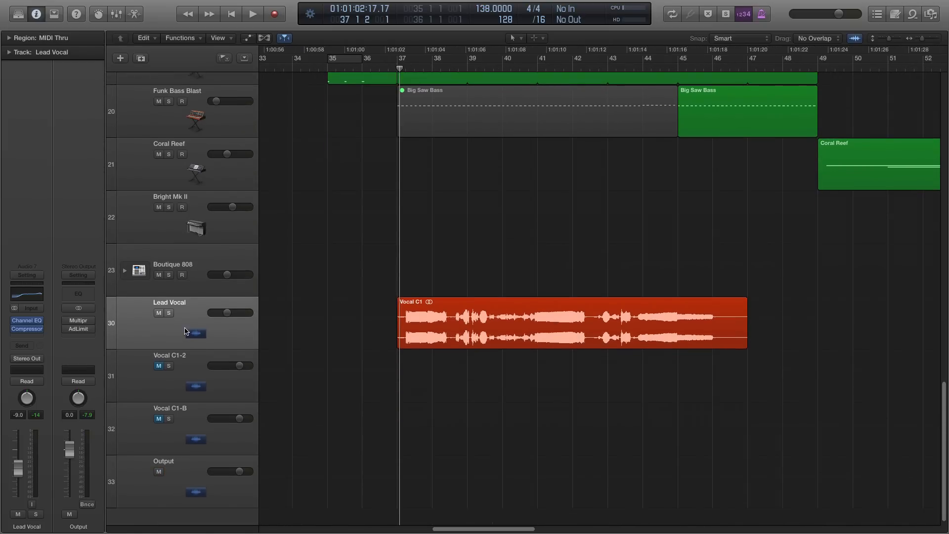
click(197, 317)
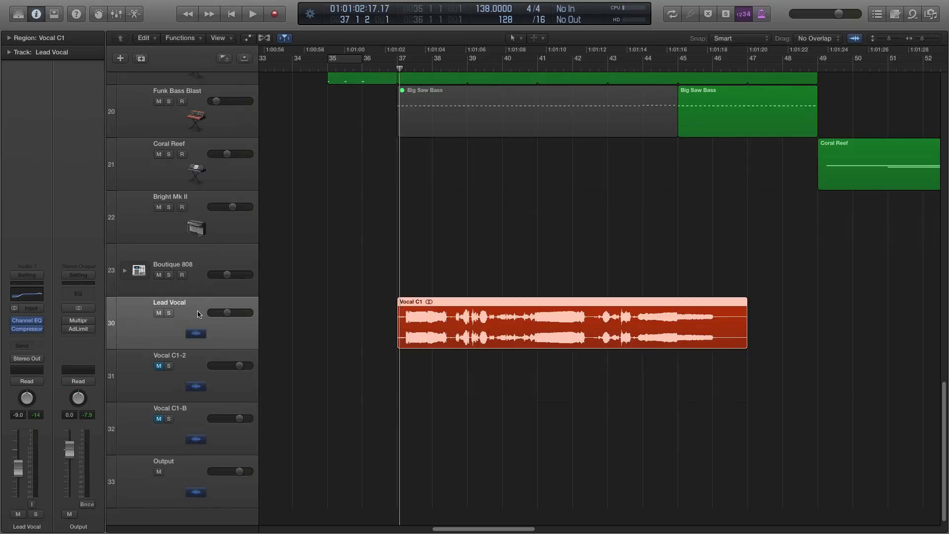
click(406, 255)
drag(383, 71, 398, 69)
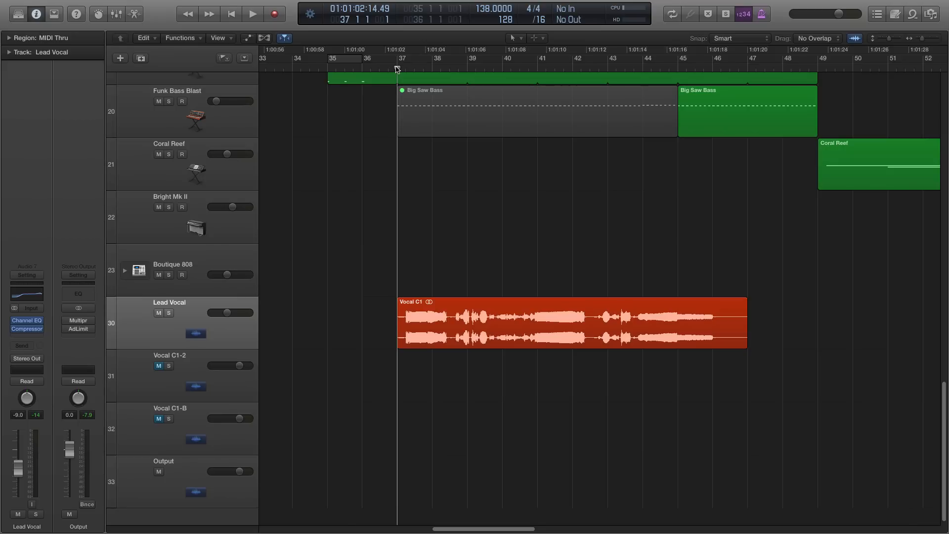
- Insert a stereo DeEsser below the Compressor on the Lead Vocal track
click(30, 339)
mouse_move(31, 377)
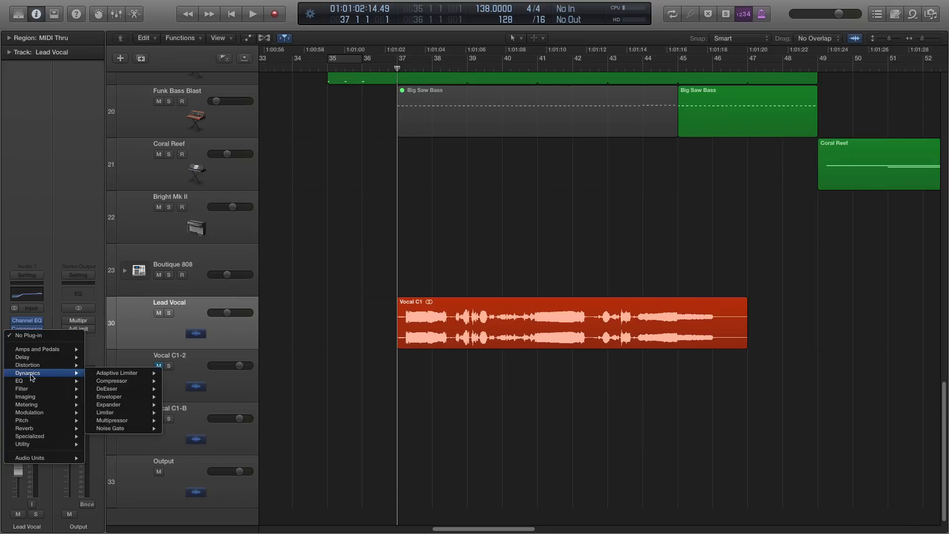
mouse_move(132, 389)
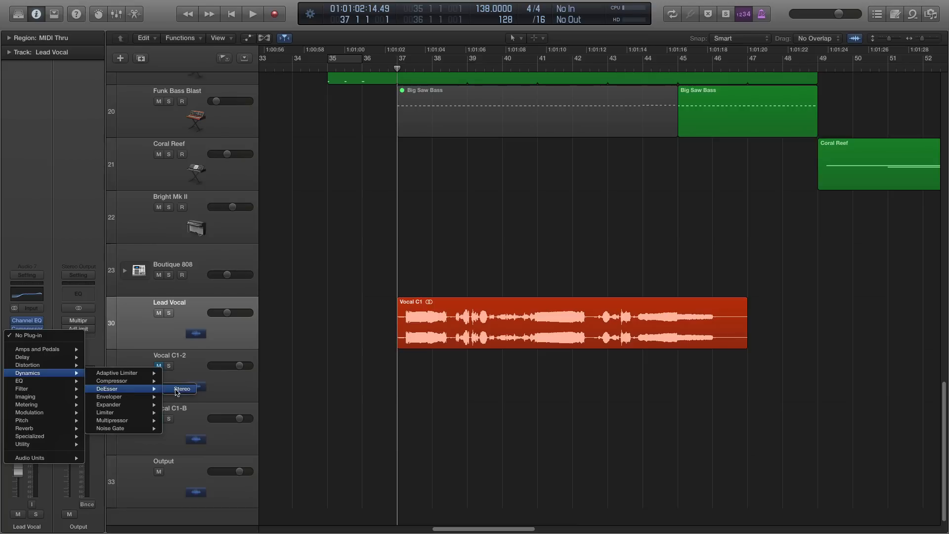
click(176, 389)
drag(114, 32, 585, 171)
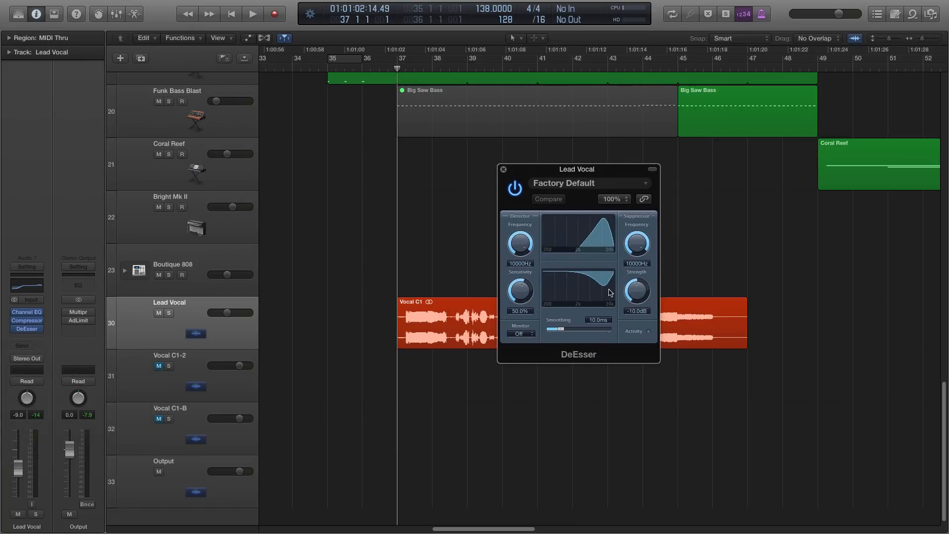
drag(595, 173, 499, 146)
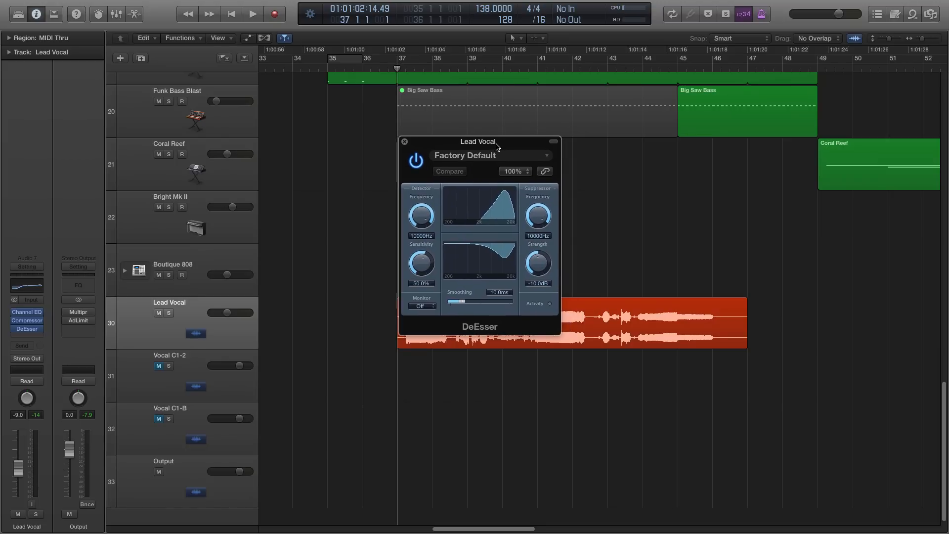
- Review the Lead Vocal's Channel EQ curve, especially the high boost, and close the EQ
click(32, 289)
drag(568, 99, 427, 128)
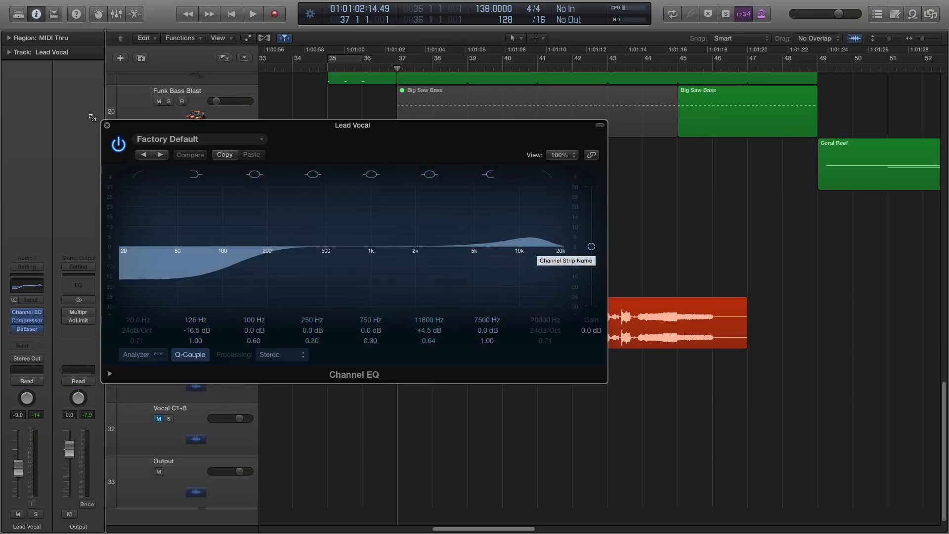
click(107, 125)
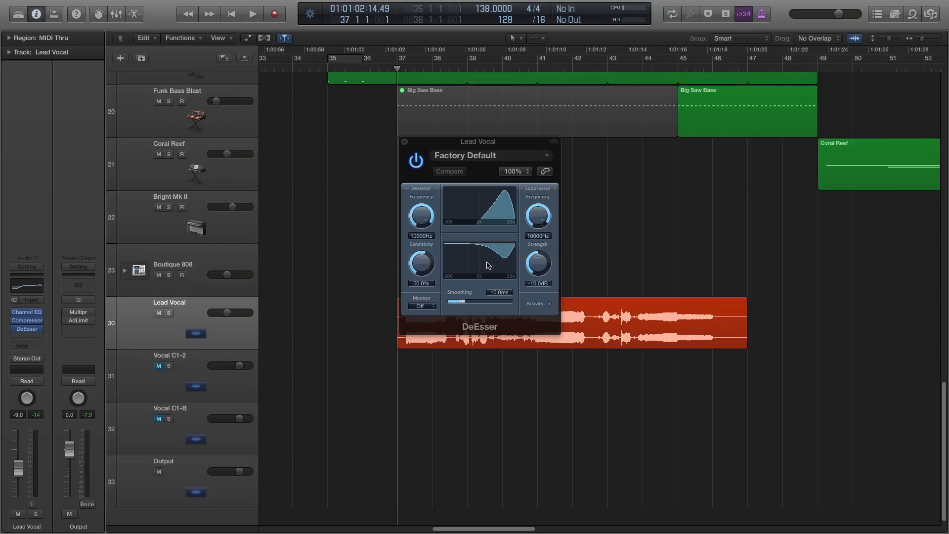
- Play the vocal from around bar 38 while trying a DeEsser suppression strength of about -15.5 dB, and stop playback
drag(460, 142, 531, 102)
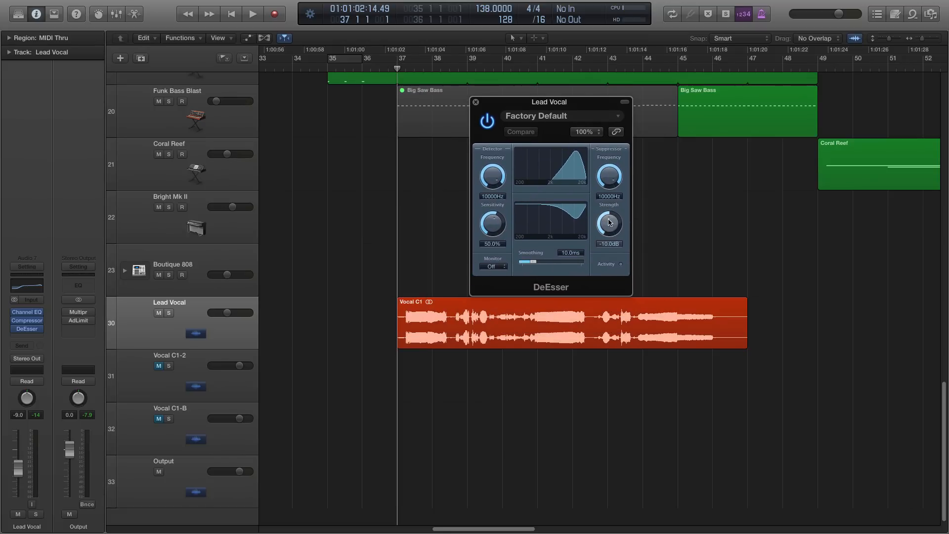
drag(609, 223, 614, 229)
click(451, 68)
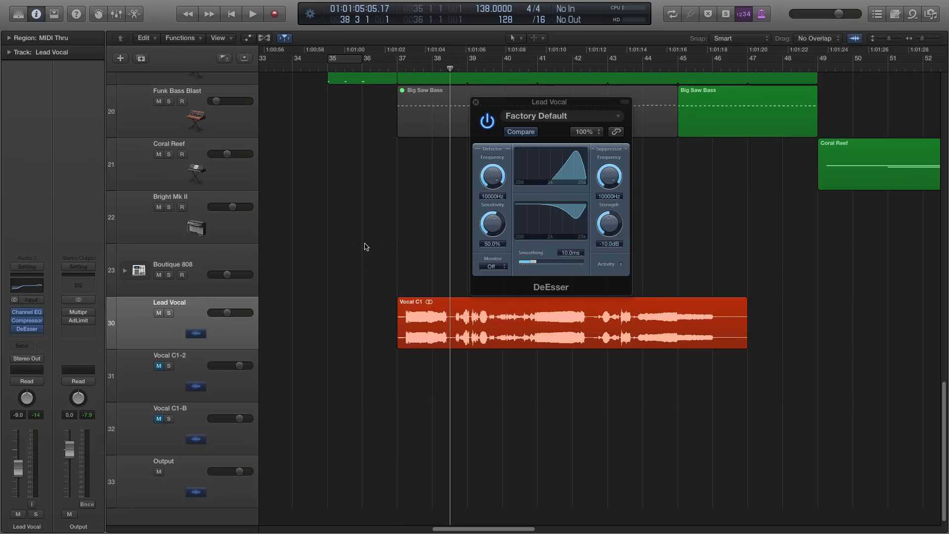
key(space)
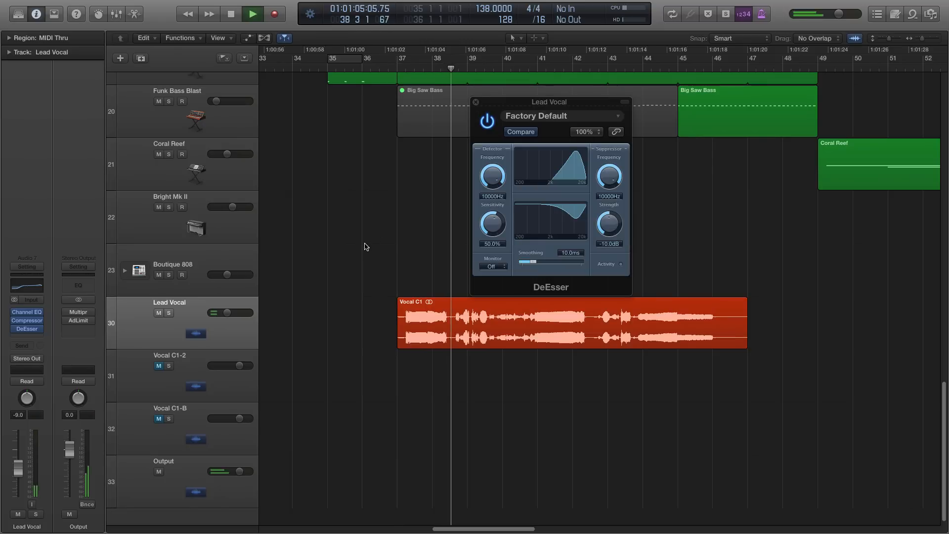
click(429, 69)
drag(611, 225, 611, 208)
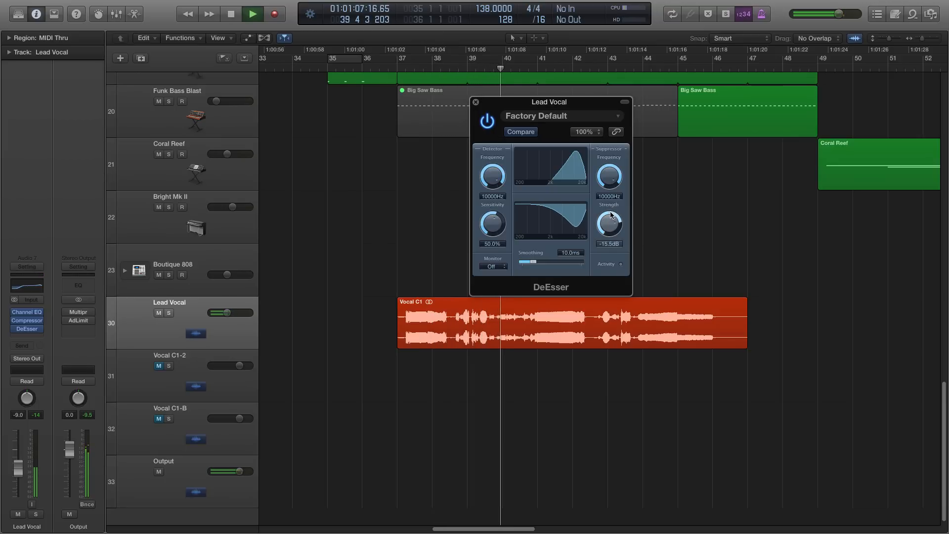
key(space)
- Set the DeEsser's suppression strength to -4.5 dB and close the plug-in
drag(611, 213, 611, 261)
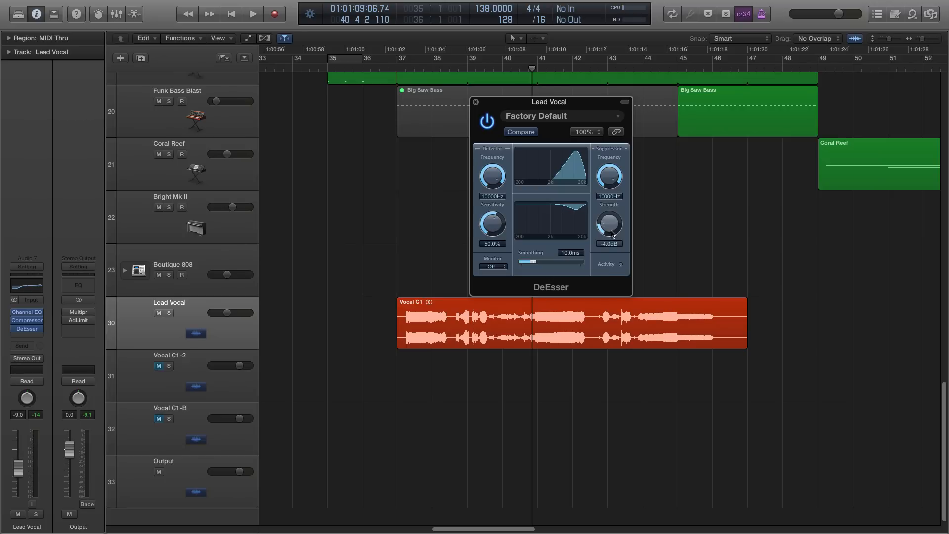
drag(611, 233, 611, 237)
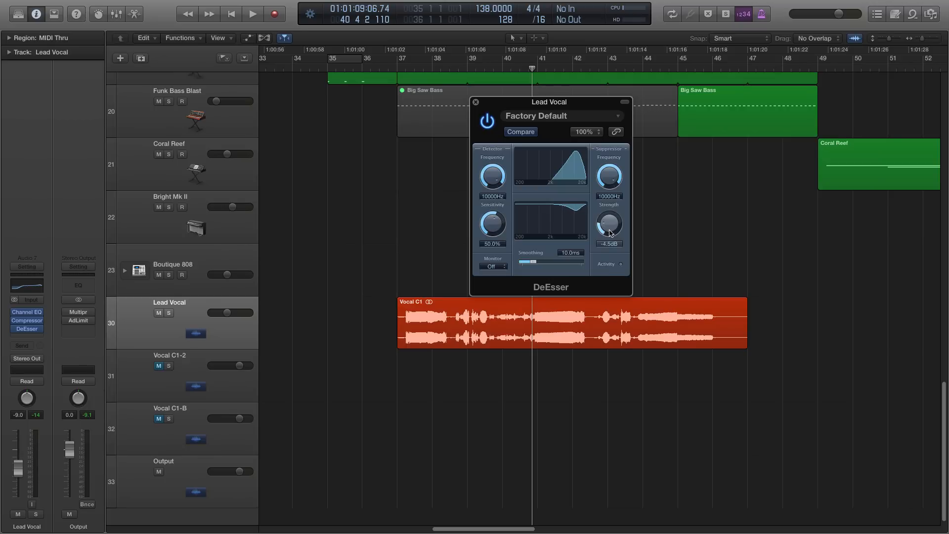
click(475, 102)
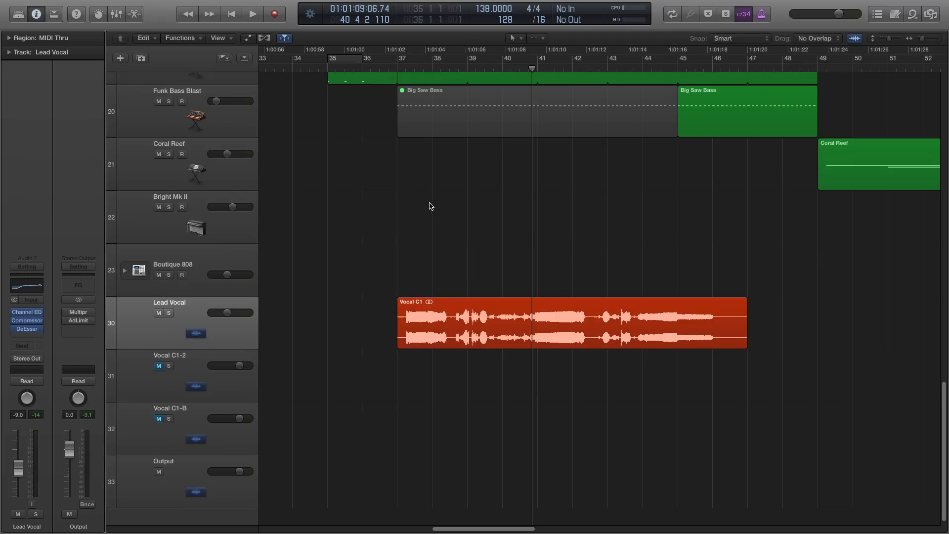
- Duplicate the Lead Vocal track with its channel settings and name the new track Lead Double
click(449, 67)
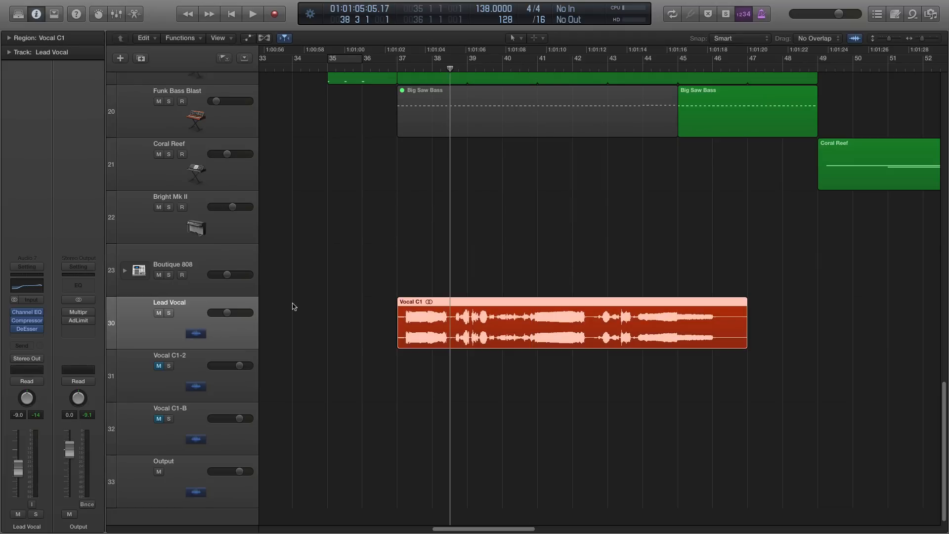
key(super+Left)
key(super+Left)
key(super+Left)
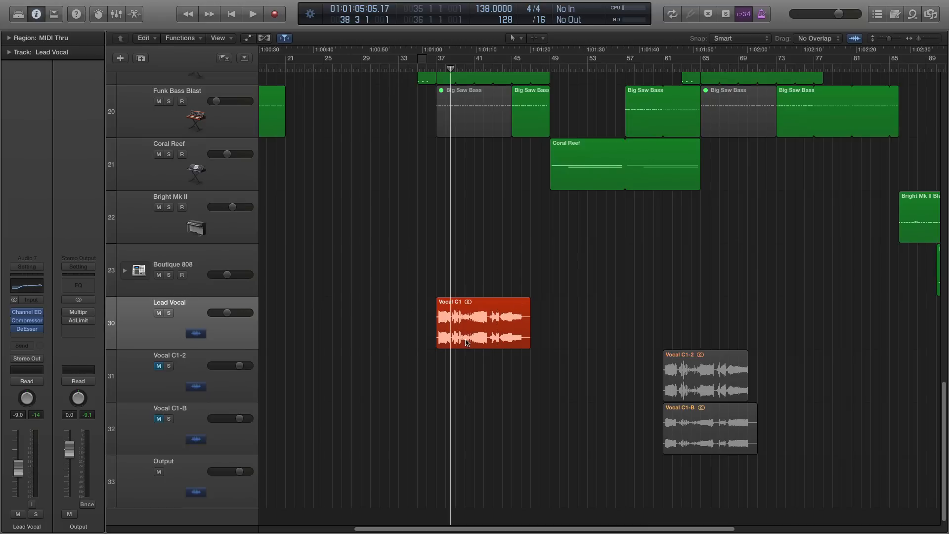
click(184, 369)
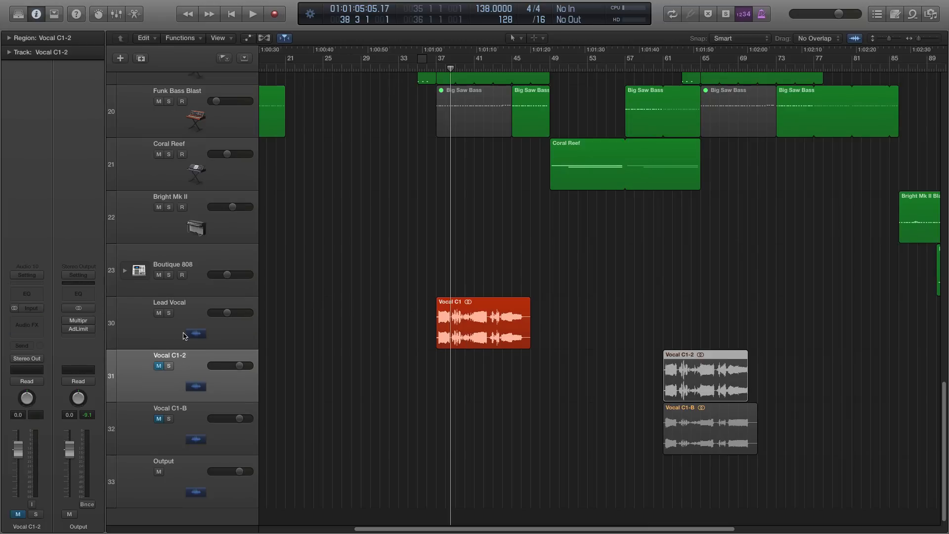
click(193, 323)
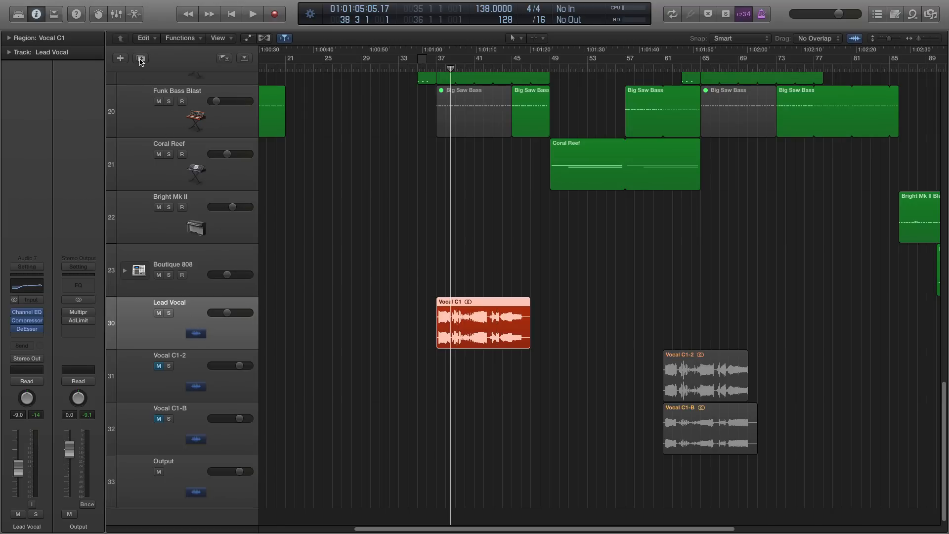
click(141, 58)
scroll(316, 286, down, 3)
double_click(167, 295)
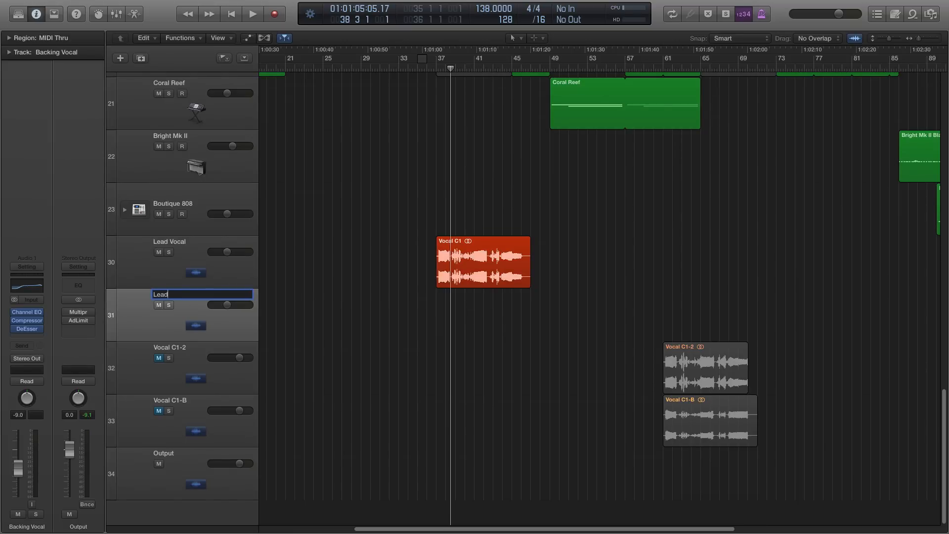
text(Lead Double)
key(Return)
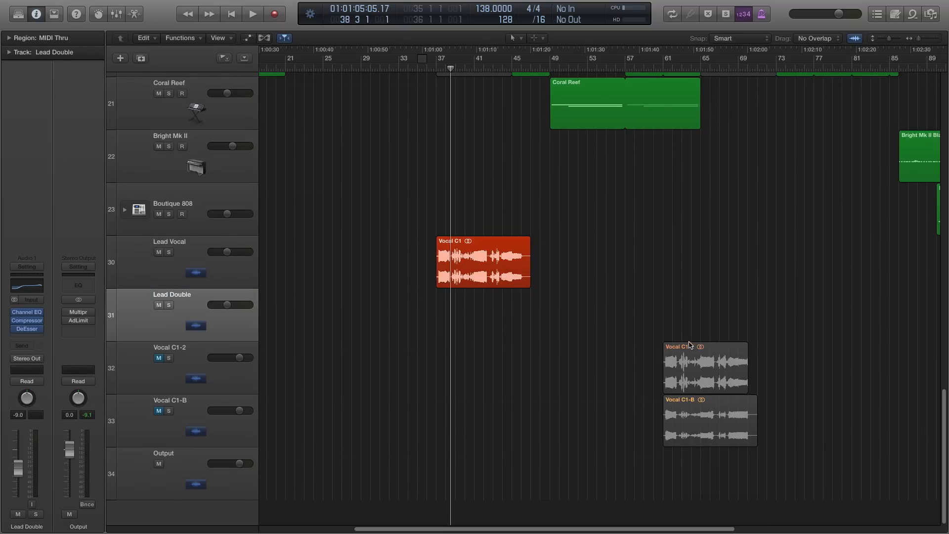
- Move the Vocal C1-2 region onto the Lead Double track so it starts at bar 37, aligned with Vocal C1
drag(689, 345, 462, 306)
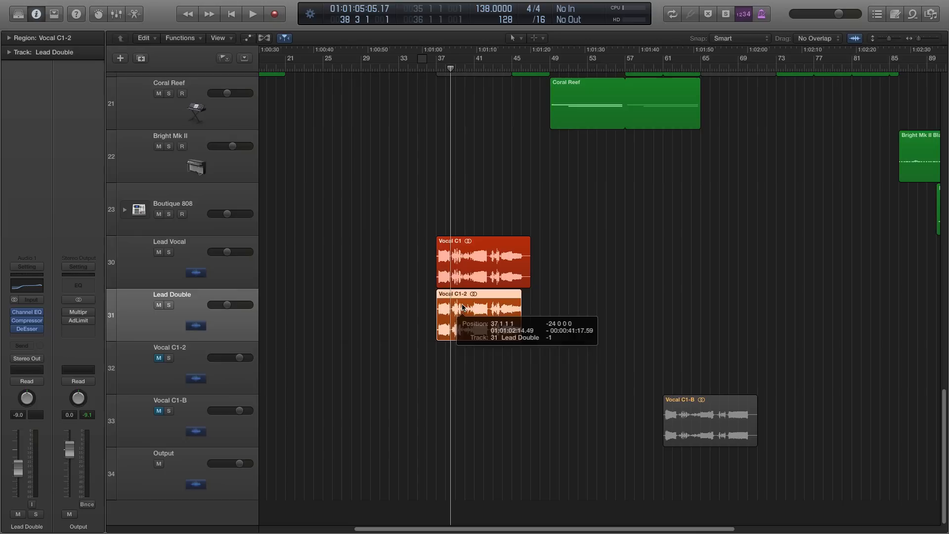
click(404, 319)
key(super+Right)
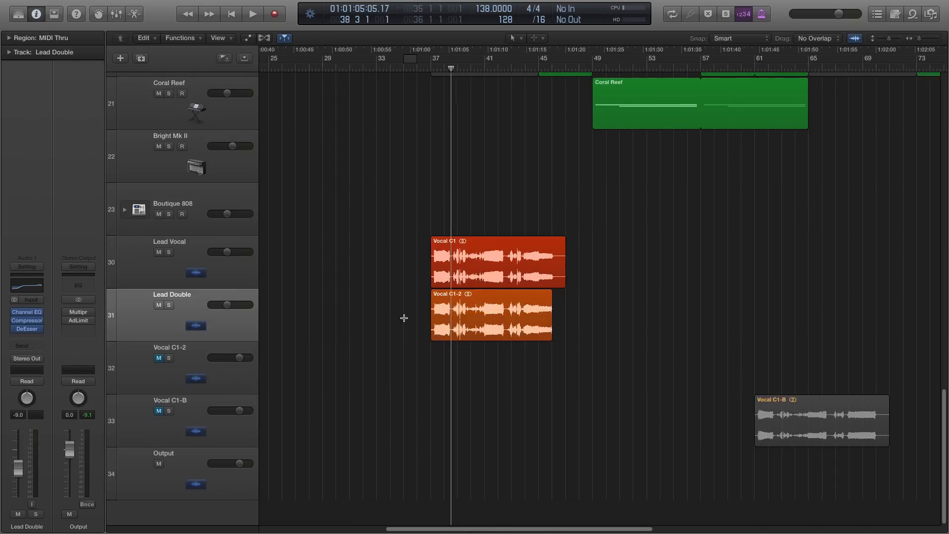
key(super+Right)
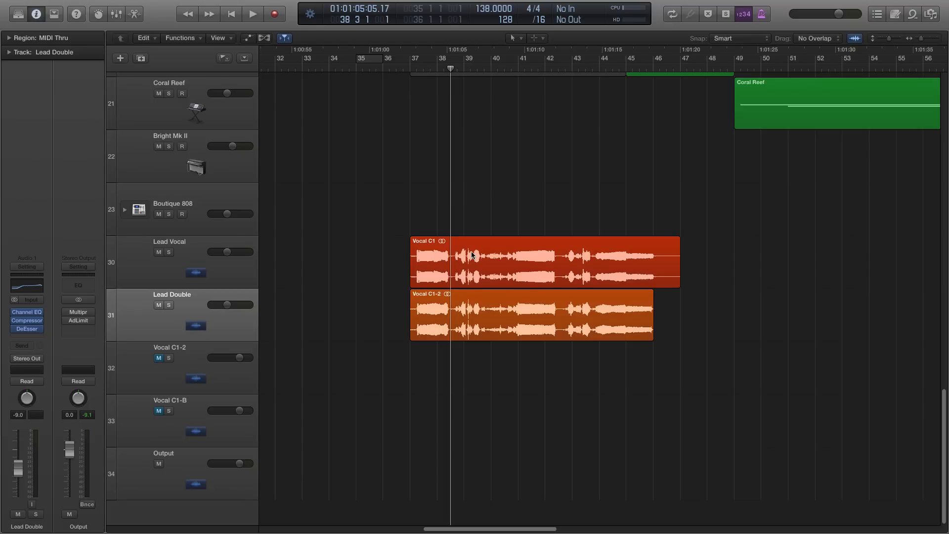
- Play from around bar 36, solo Lead Vocal and Lead Double together, stop playback and unsolo both tracks
click(409, 68)
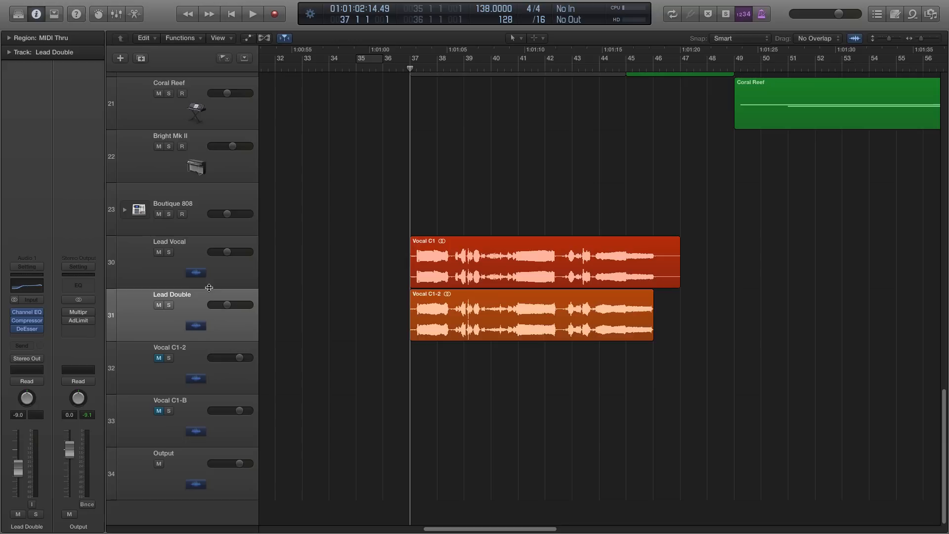
click(204, 308)
click(320, 291)
drag(389, 67, 395, 68)
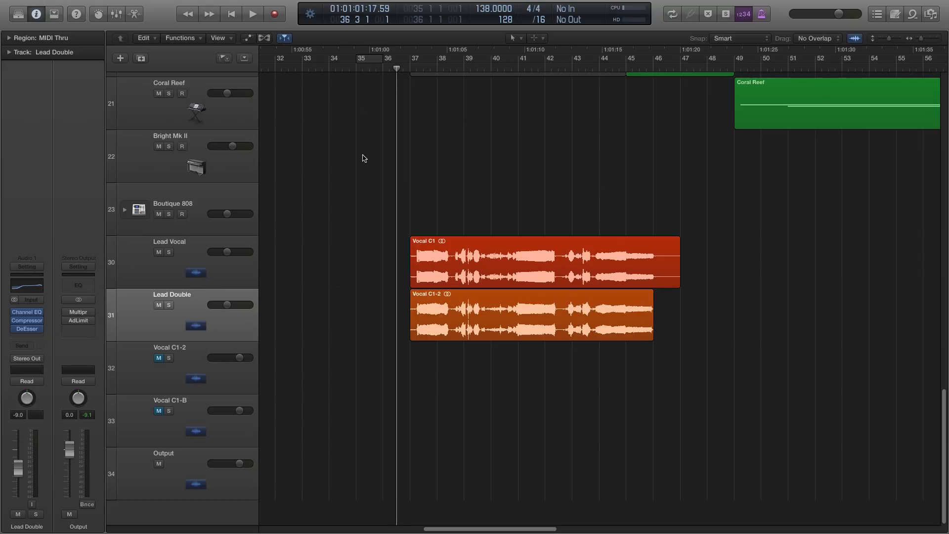
key(space)
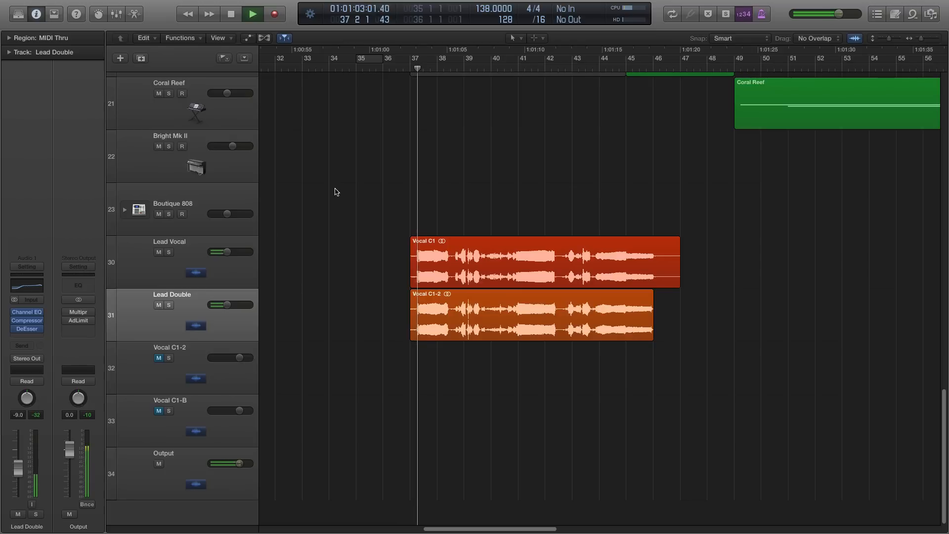
click(169, 304)
click(168, 252)
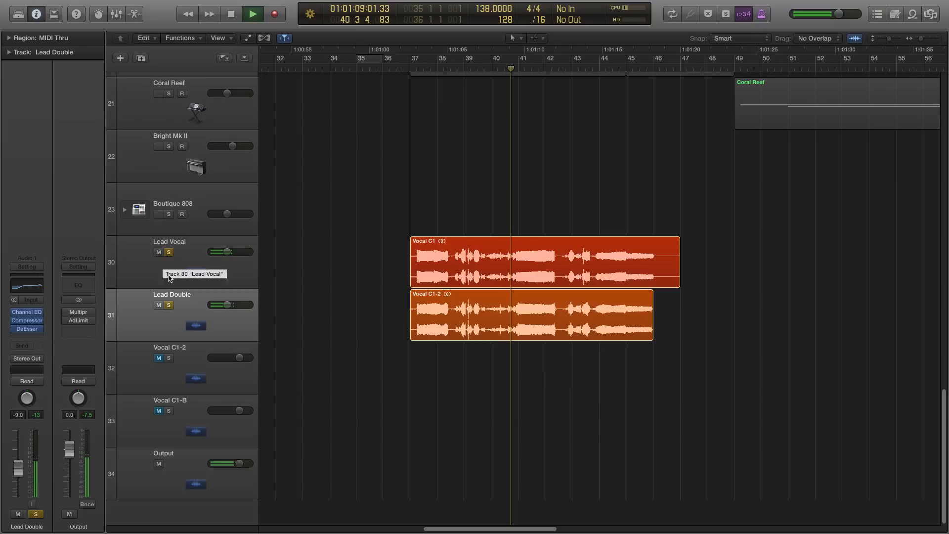
key(space)
click(169, 305)
click(168, 252)
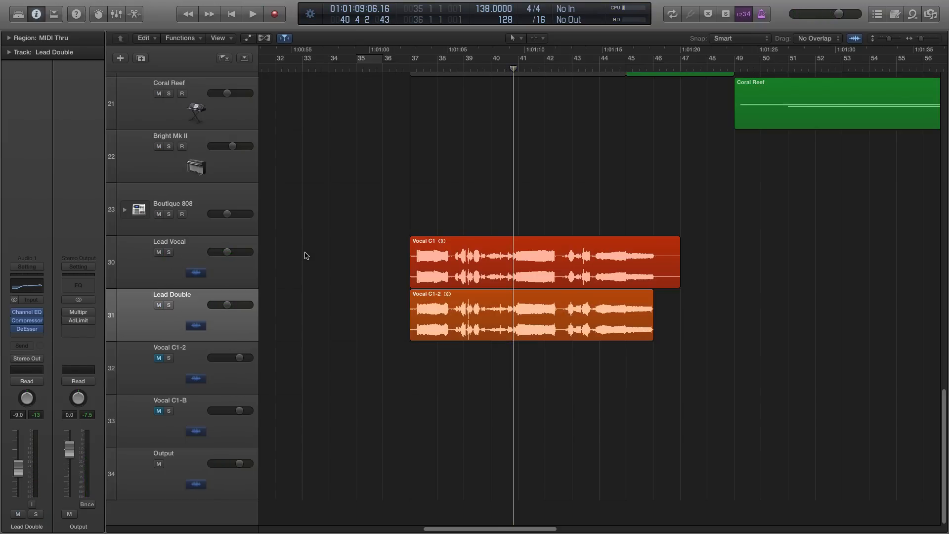
- Lower the Lead Double track's volume to about -16 dB
click(397, 69)
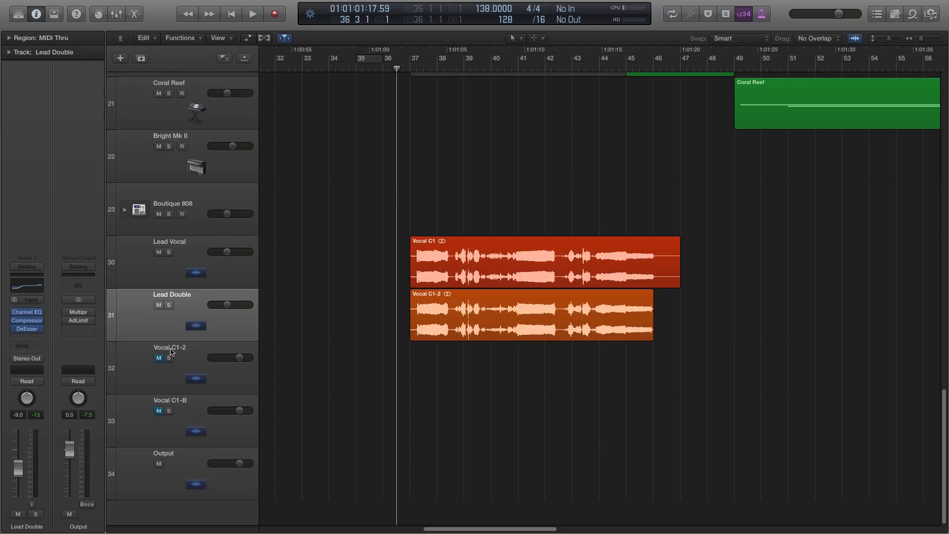
click(199, 322)
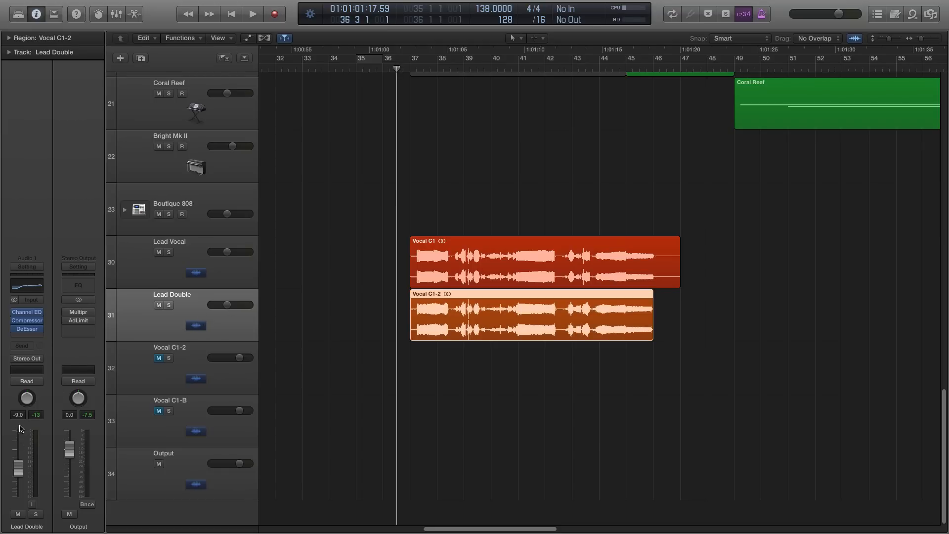
drag(18, 465, 18, 476)
- Play the vocals while alternately soloing Lead Vocal and Lead Double to compare them, clear the solos and return to bar 37
key(space)
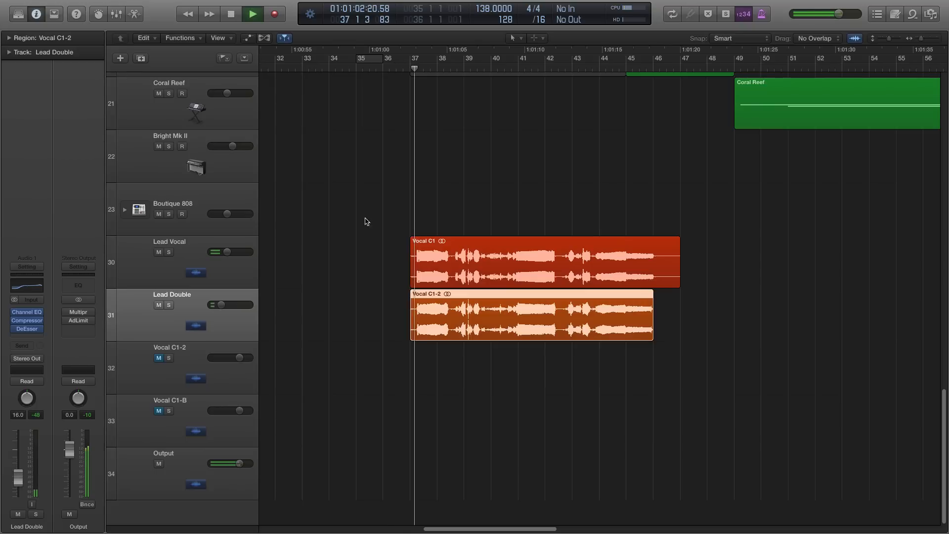
click(168, 305)
click(169, 253)
click(169, 252)
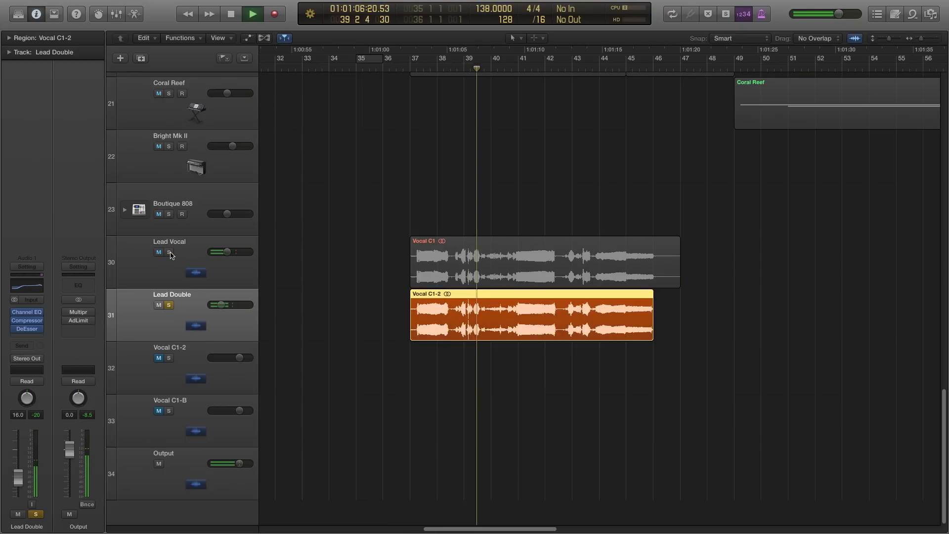
click(169, 253)
click(168, 305)
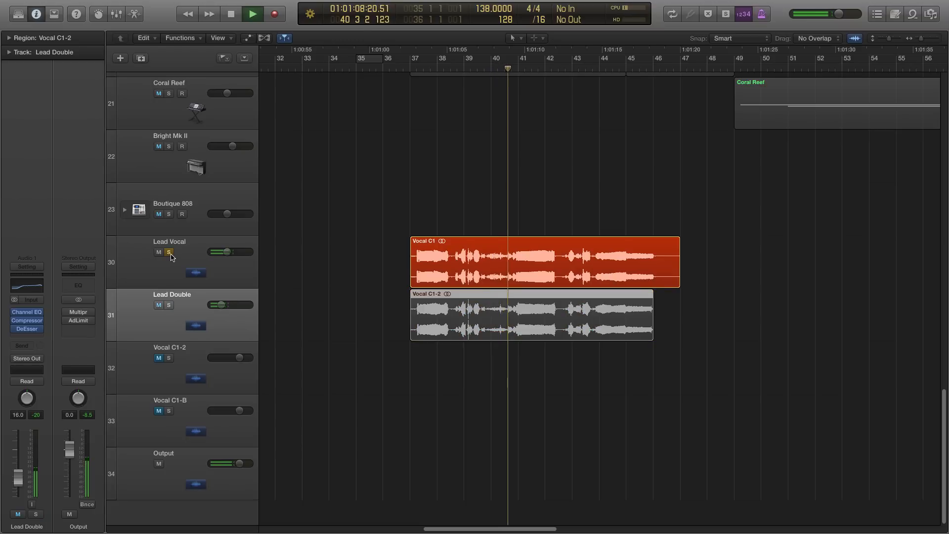
click(169, 252)
key(space)
click(410, 66)
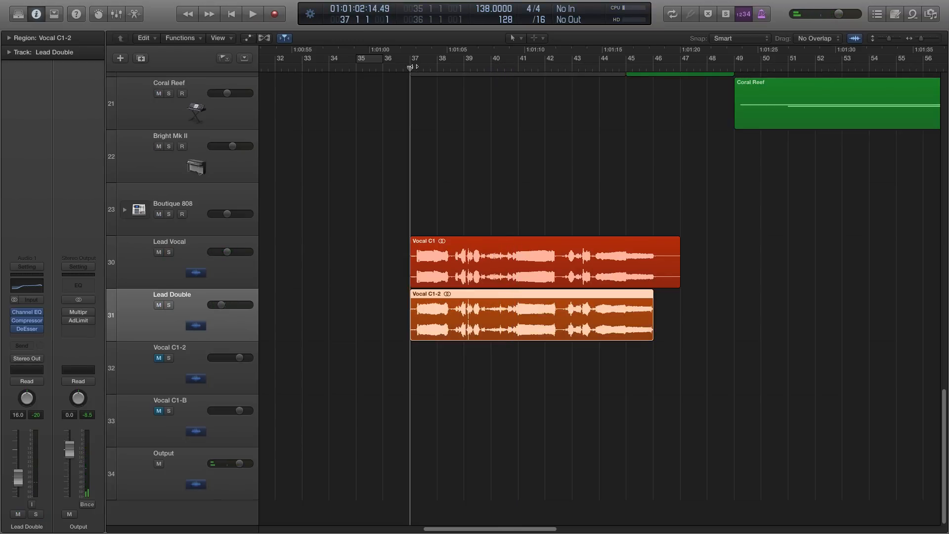
- Reduce the high boost in Lead Double's Channel EQ to +1.0 dB at 12000 Hz, disable that band and close the EQ
click(27, 285)
drag(302, 33, 382, 125)
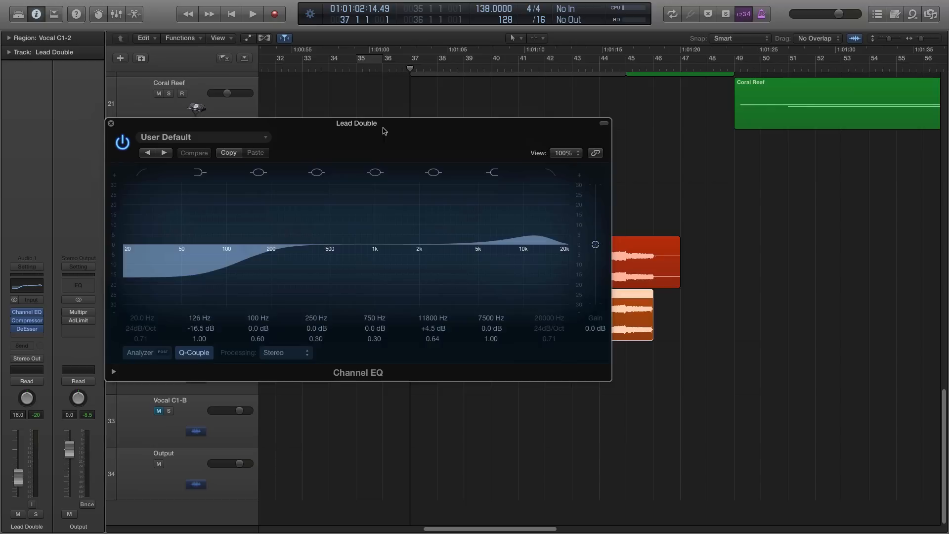
drag(526, 248, 526, 255)
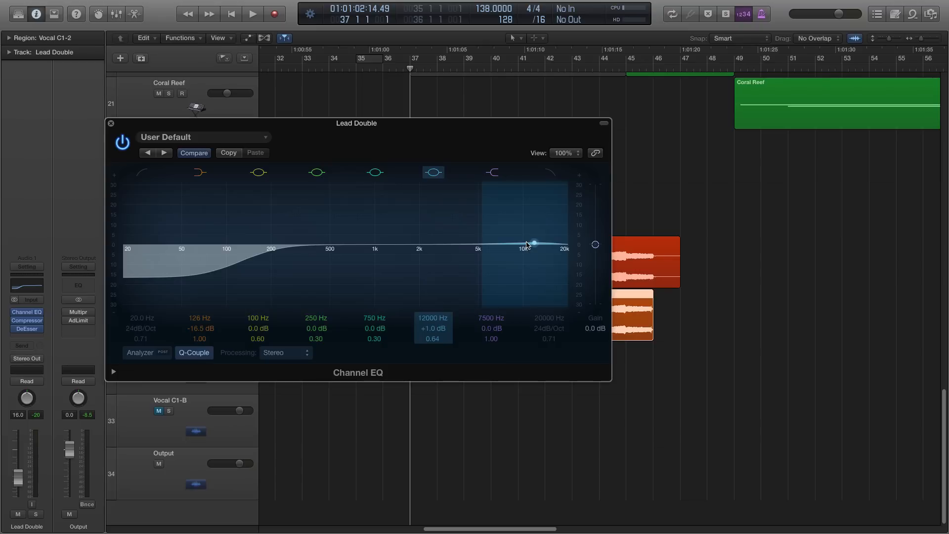
click(434, 173)
drag(289, 139, 324, 140)
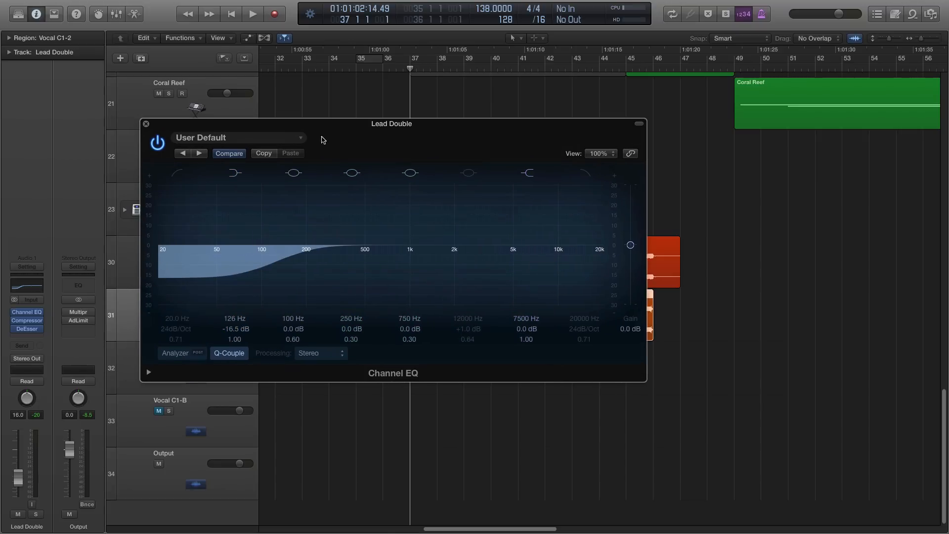
click(147, 124)
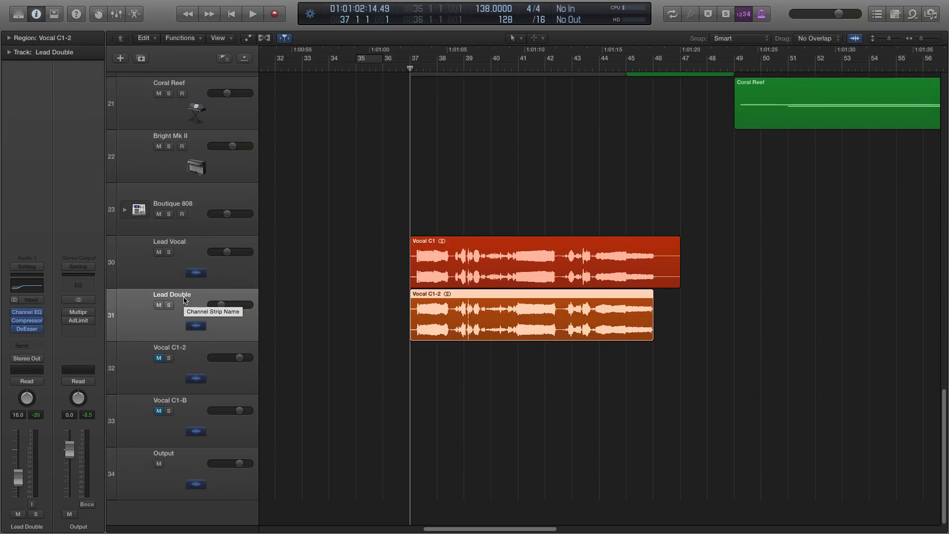
- Set the Compressor threshold on the Lead Double track to -19.5 dB and close the plug-in
click(199, 269)
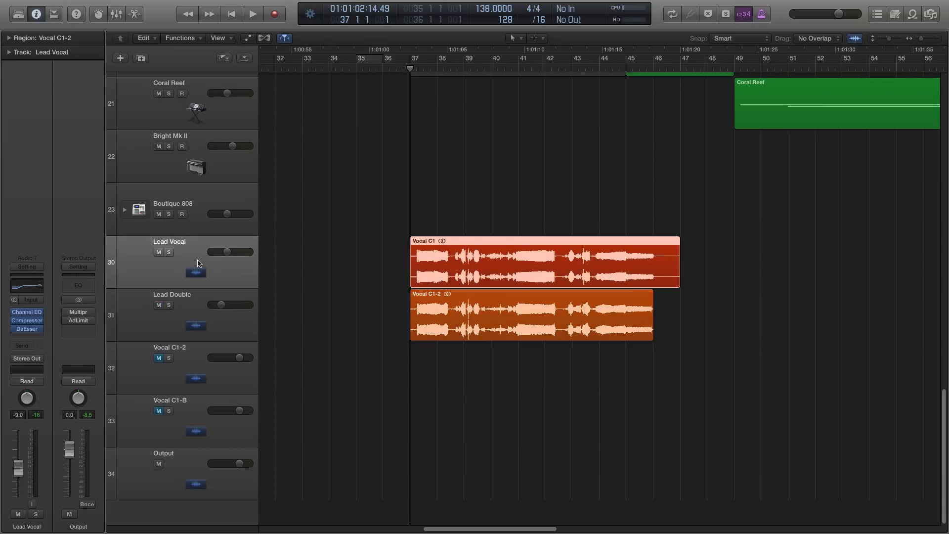
click(196, 309)
click(27, 322)
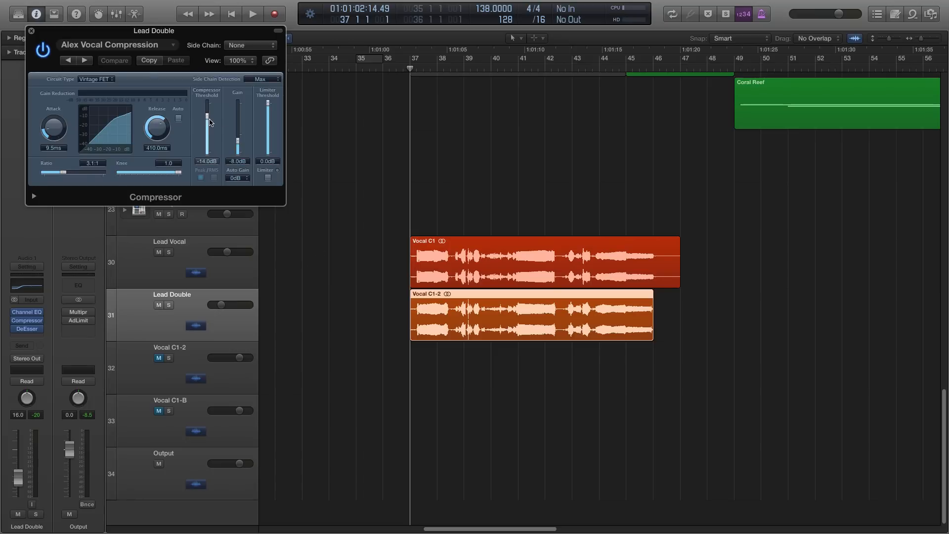
drag(207, 119, 208, 124)
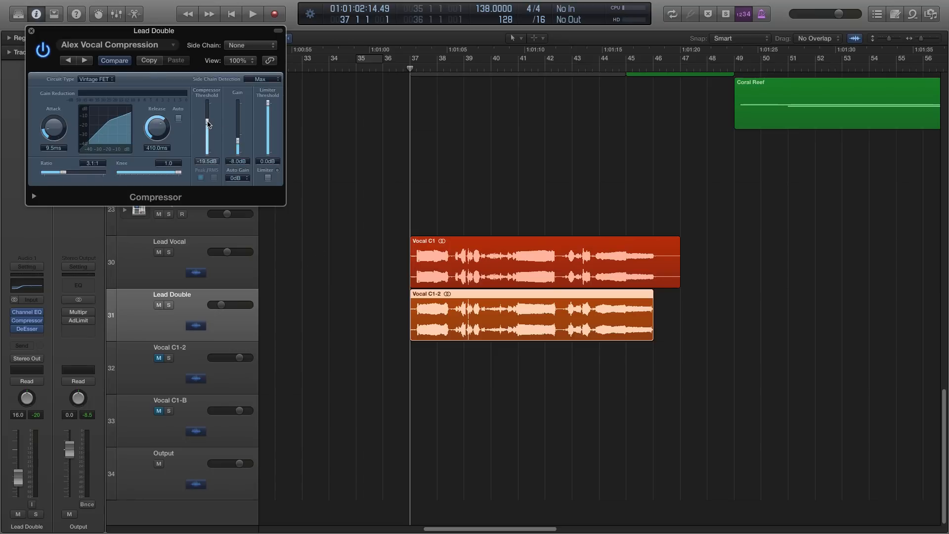
drag(145, 32, 286, 112)
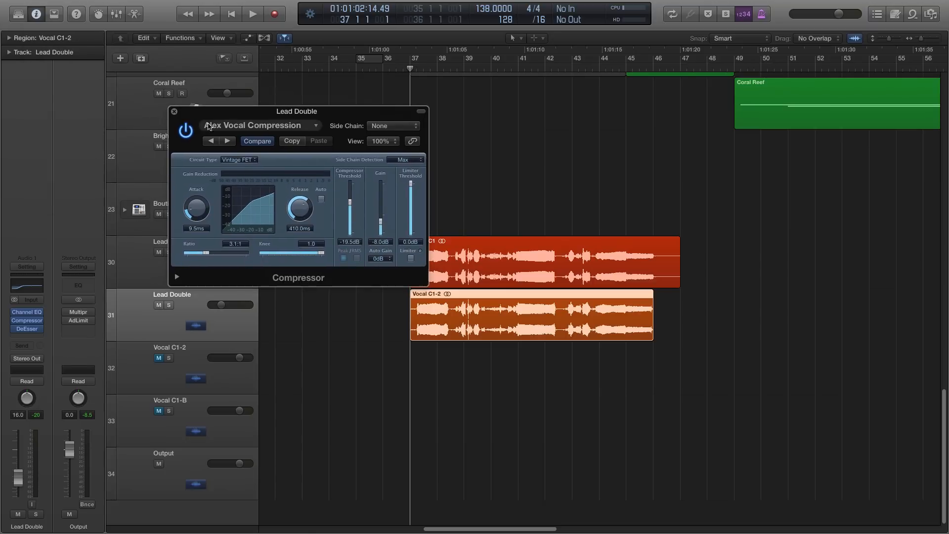
click(174, 111)
- Play both vocals with the full mix from bar 37 to past bar 40 and stop playback
click(351, 171)
mouse_move(410, 69)
mouse_down()
mouse_move(395, 68)
mouse_move(410, 66)
mouse_up()
key(space)
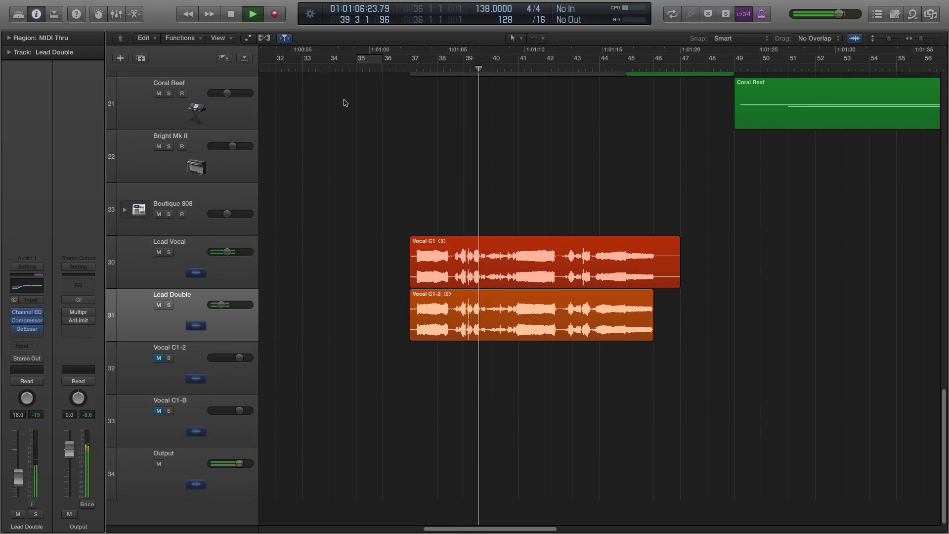
click(207, 276)
key(space)
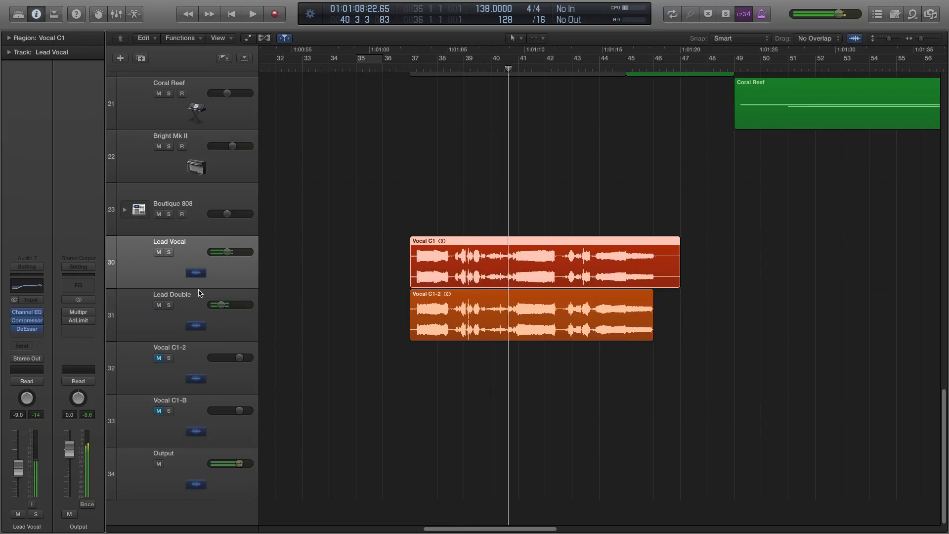
- Set the Lead Vocal's DeEsser suppression strength to -5.5 dB and close the plug-in
click(192, 311)
click(195, 261)
click(25, 329)
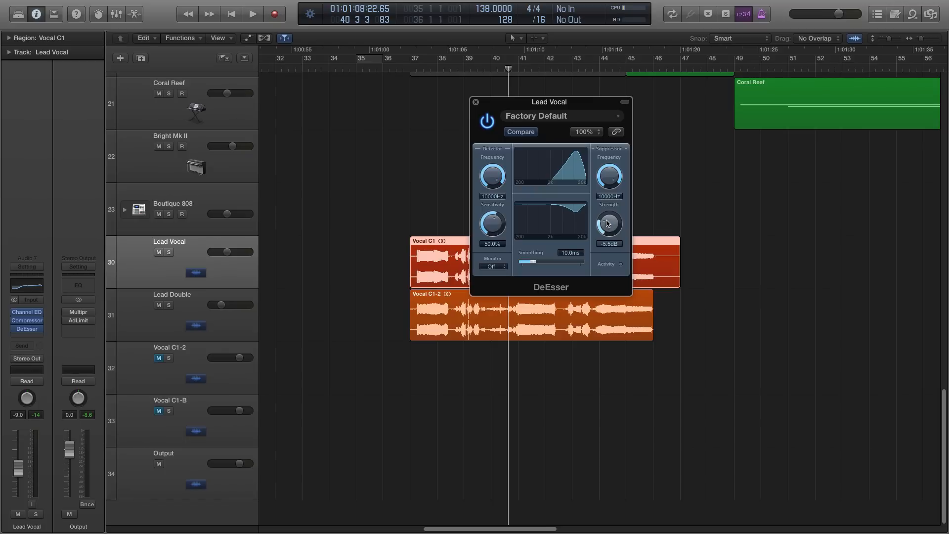
click(476, 102)
- Play the mix onward from bar 40 to past bar 43, stop playback and return the playhead to bar 37
click(426, 126)
key(space)
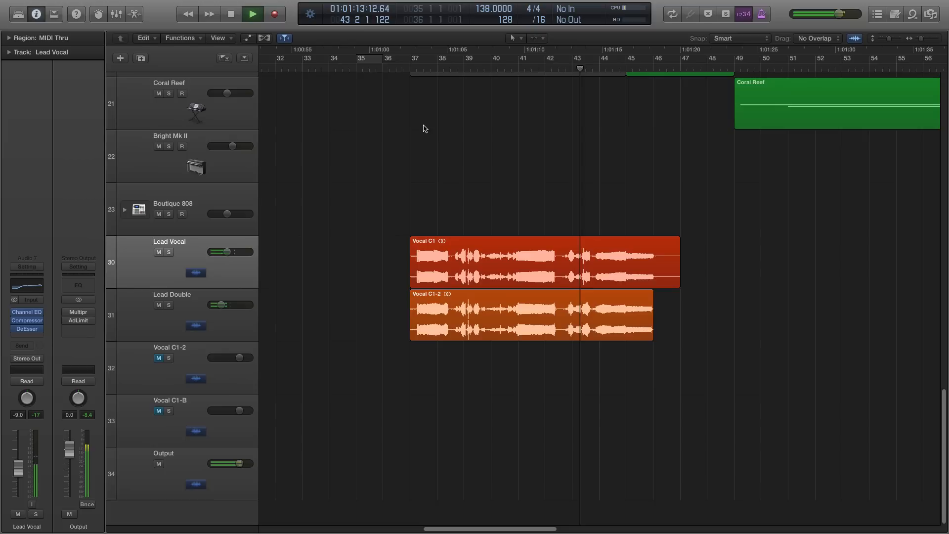
key(space)
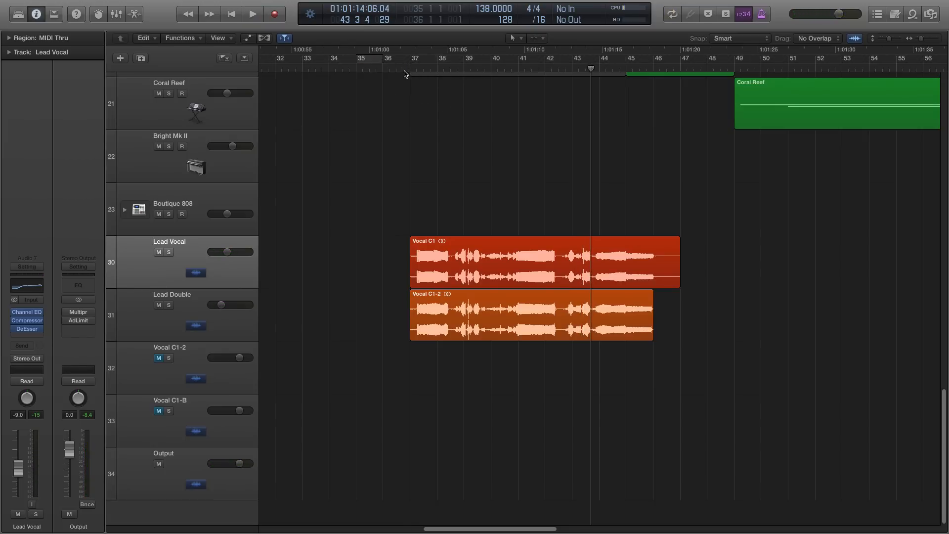
click(409, 69)
- Add a Sample Delay to the Lead Double track, set its right delay to 1010 samples and close the plug-in
click(226, 327)
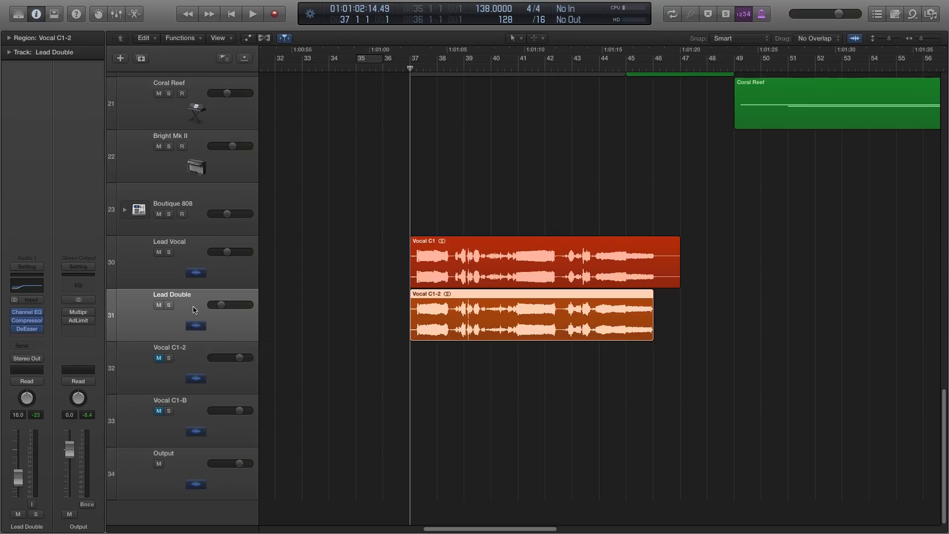
click(28, 336)
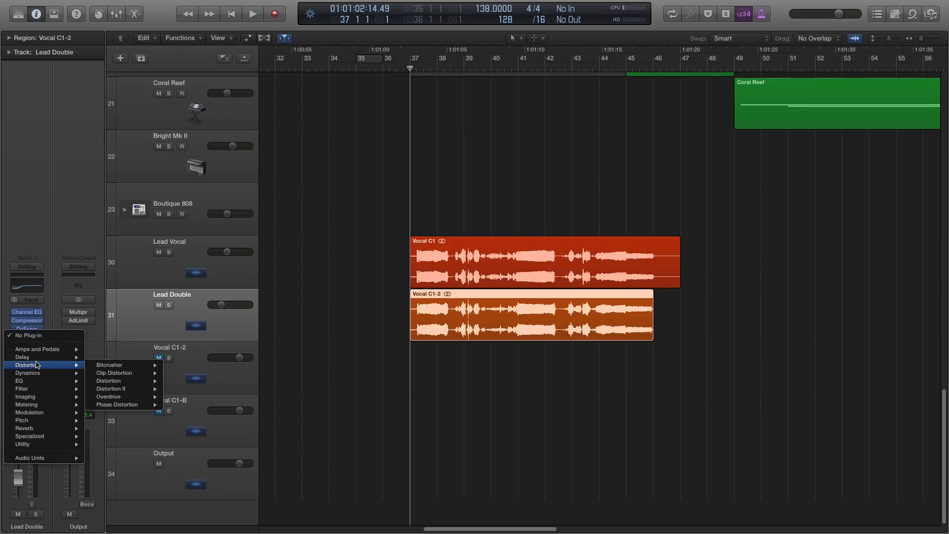
mouse_move(50, 357)
click(175, 373)
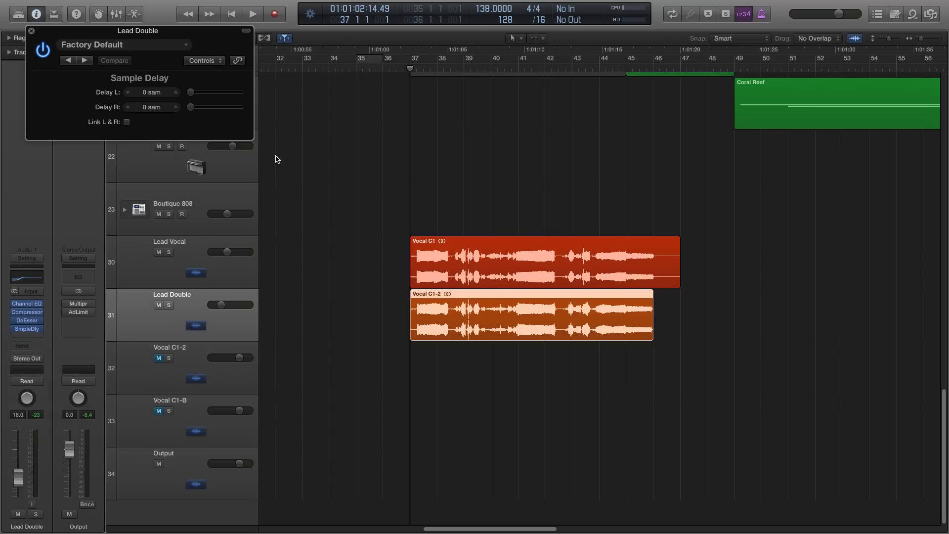
drag(182, 32, 407, 209)
drag(410, 283, 417, 284)
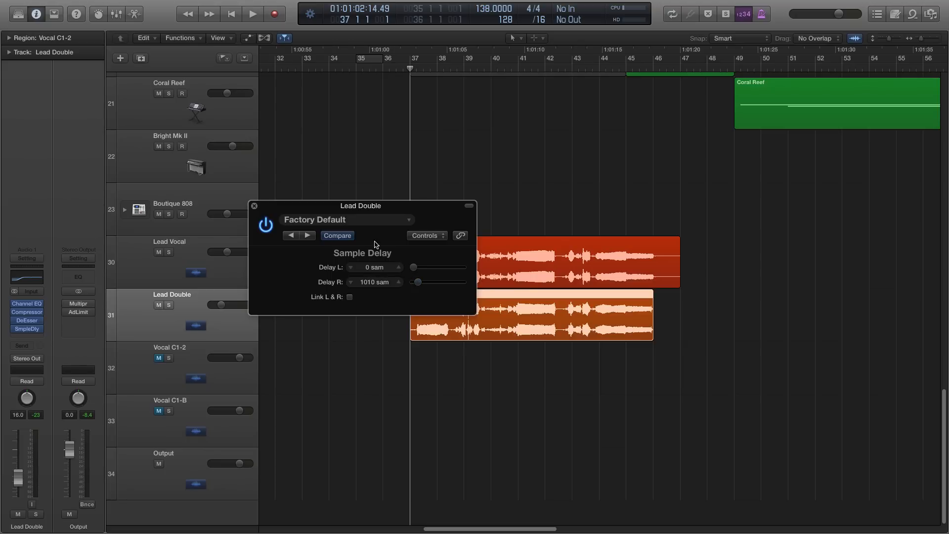
click(254, 205)
- Play the Lead Double soloed from bar 37 to bar 41 to audition its Sample Delay, then unsolo it and return to bar 37
click(169, 306)
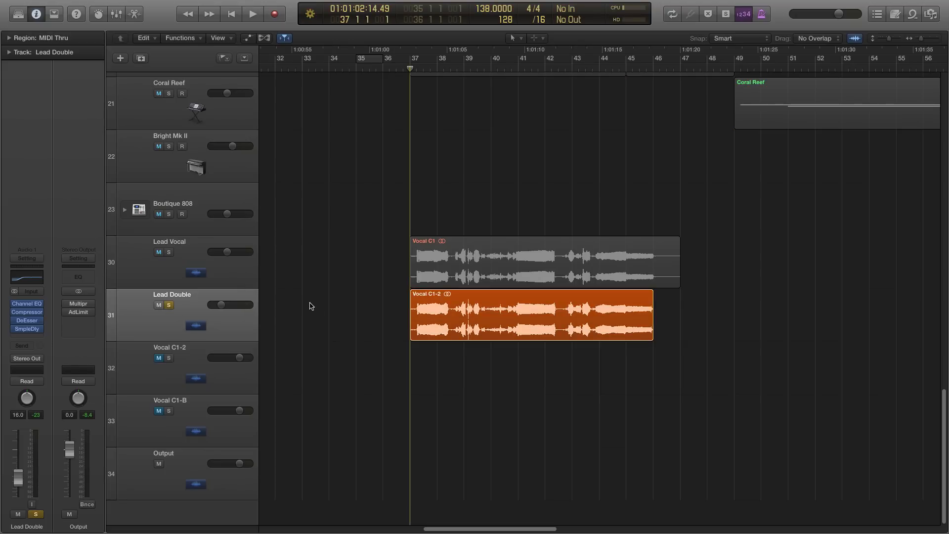
key(space)
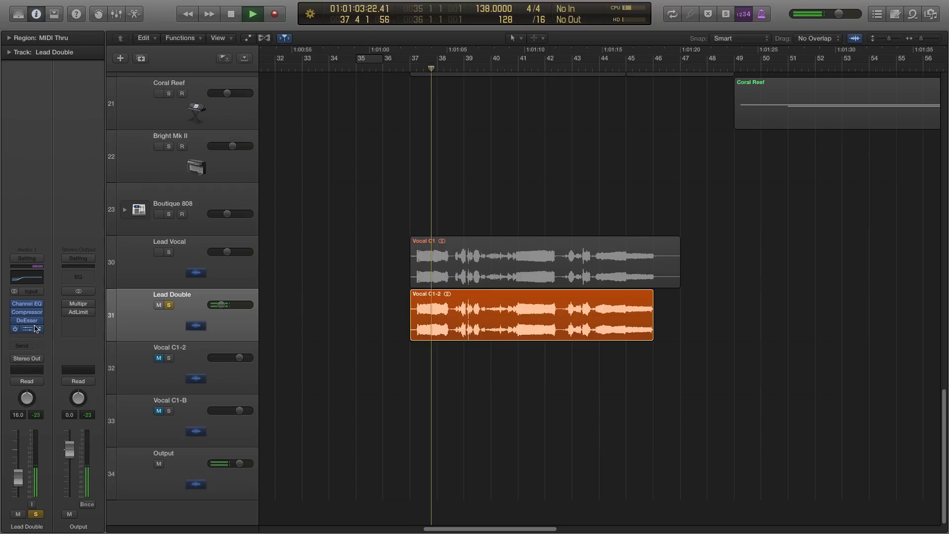
click(36, 328)
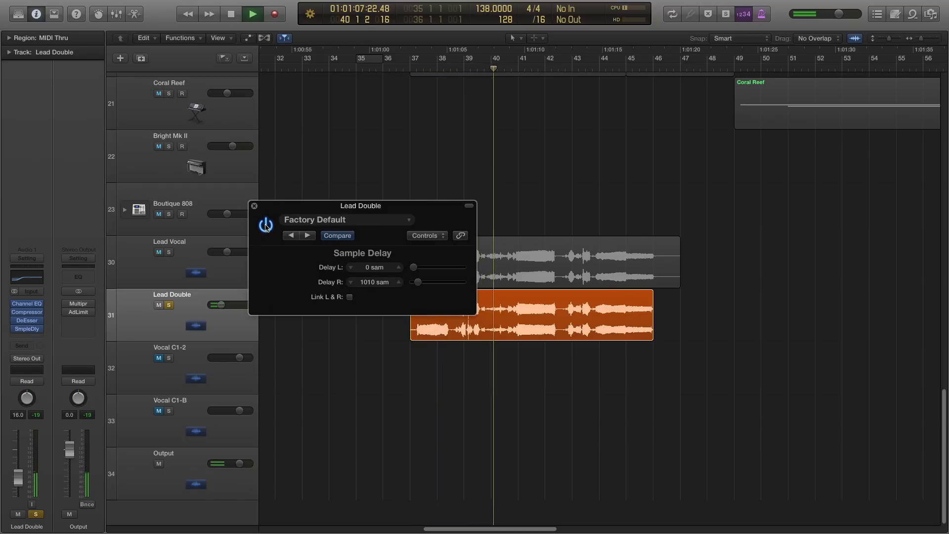
click(254, 205)
key(space)
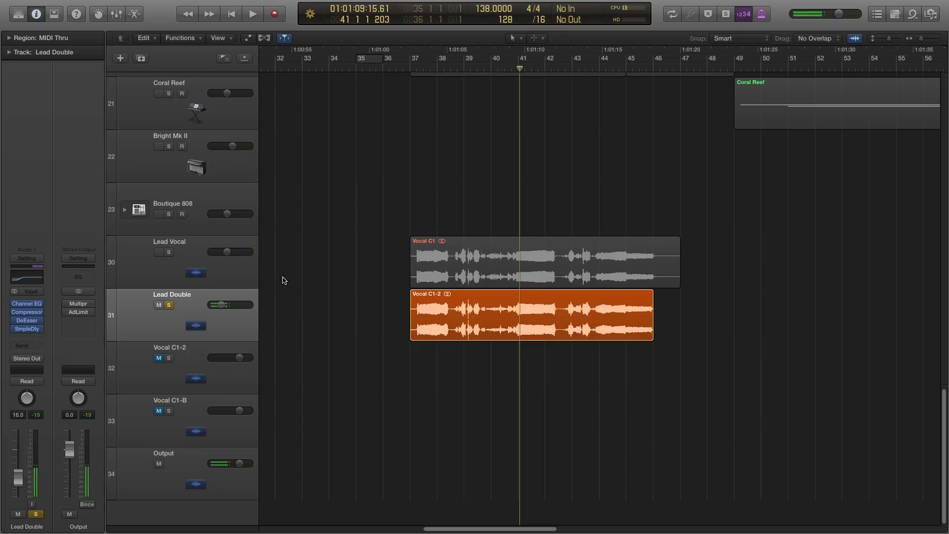
click(169, 305)
click(403, 70)
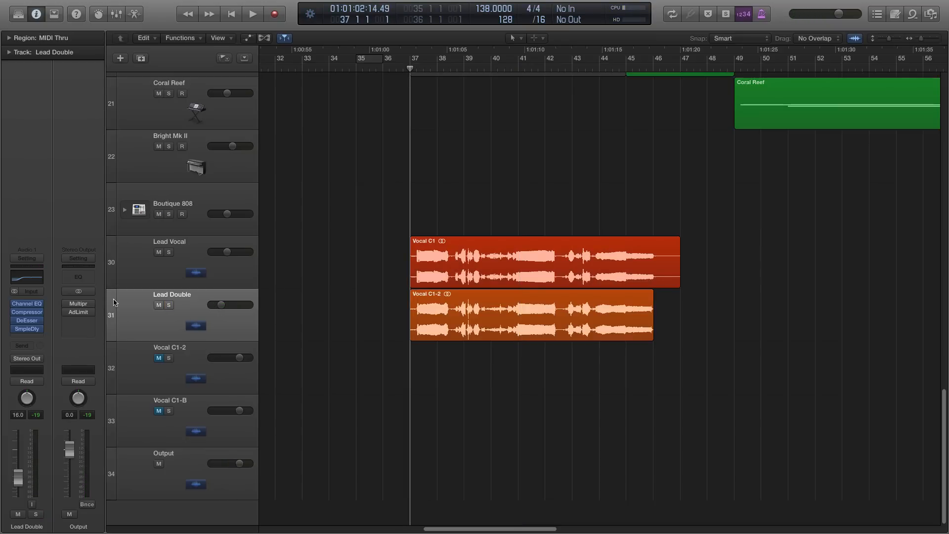
- Play the Lead Vocal and Lead Double soloed together from bar 37, then unsolo both while playback continues
click(169, 252)
click(169, 305)
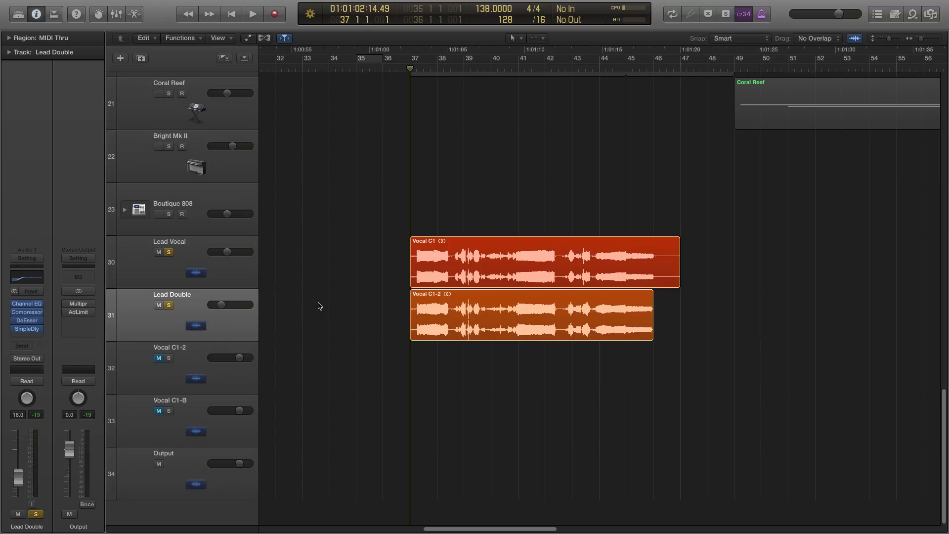
key(space)
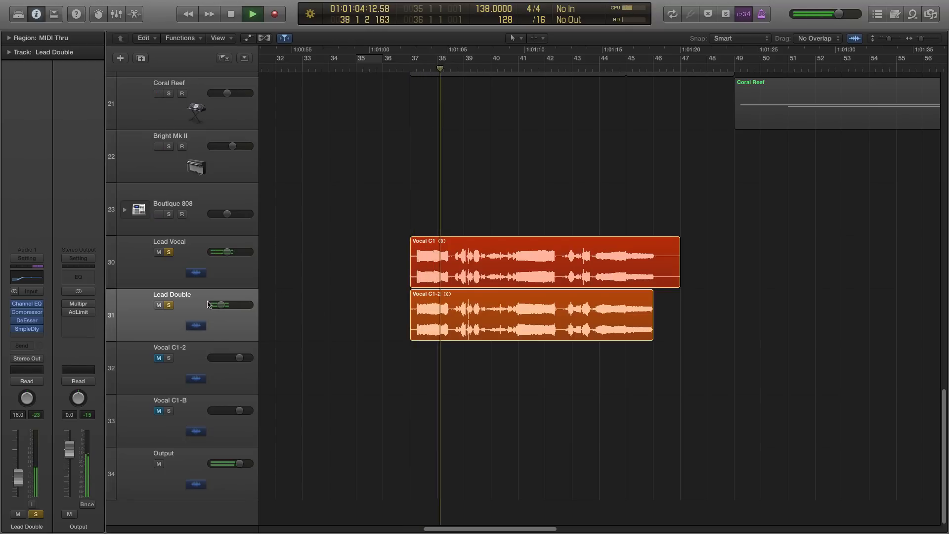
click(169, 252)
click(169, 305)
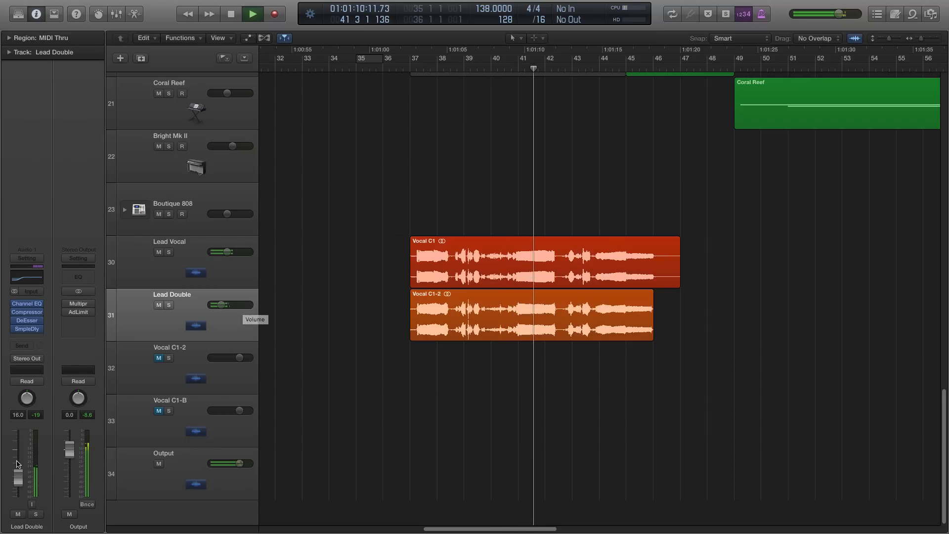
- Set the Lead Vocal volume to -10.0 dB and the Lead Double volume to -15.0 dB, with playback stopped and returned to bar 37
click(176, 275)
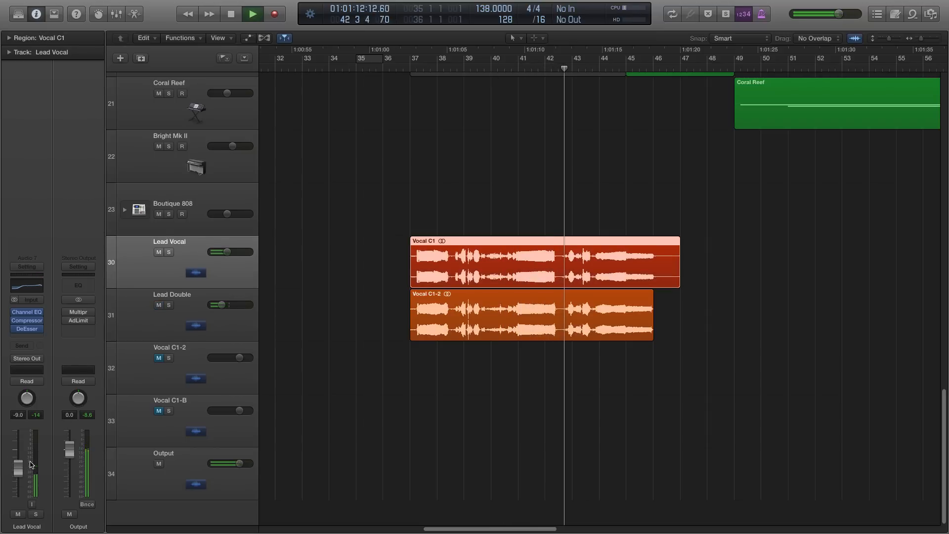
drag(31, 464, 31, 468)
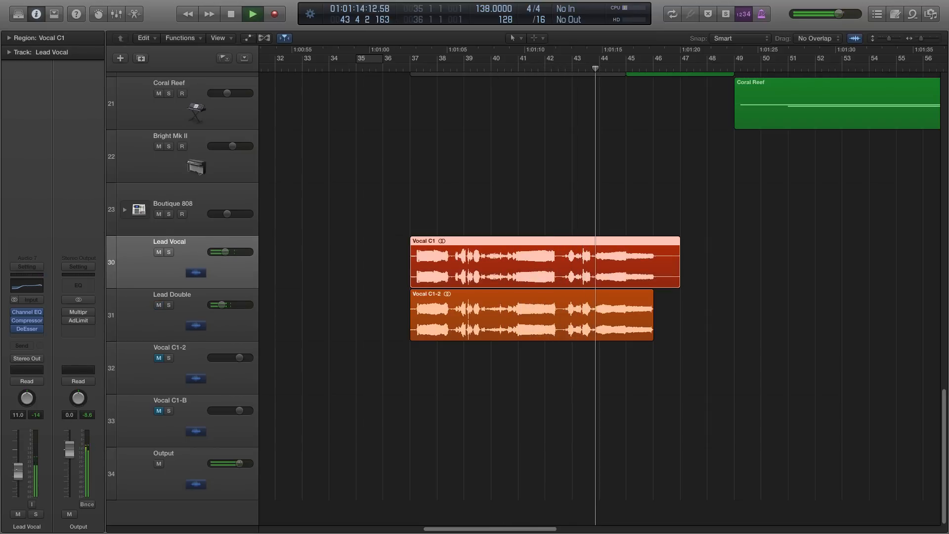
key(space)
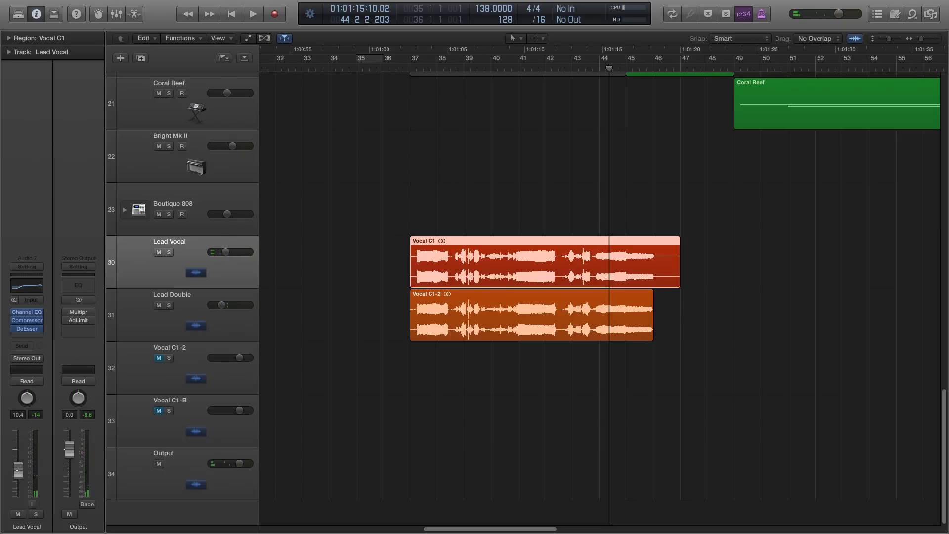
click(208, 325)
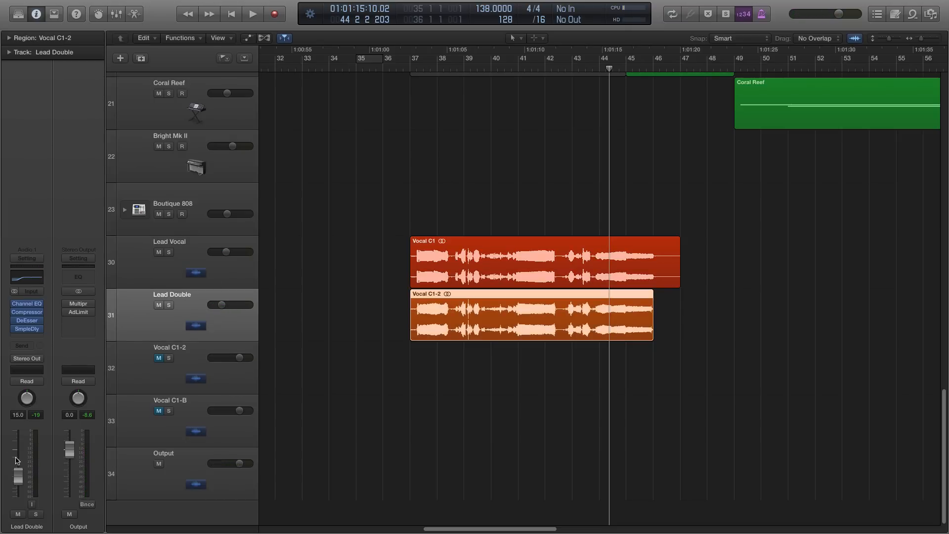
click(193, 283)
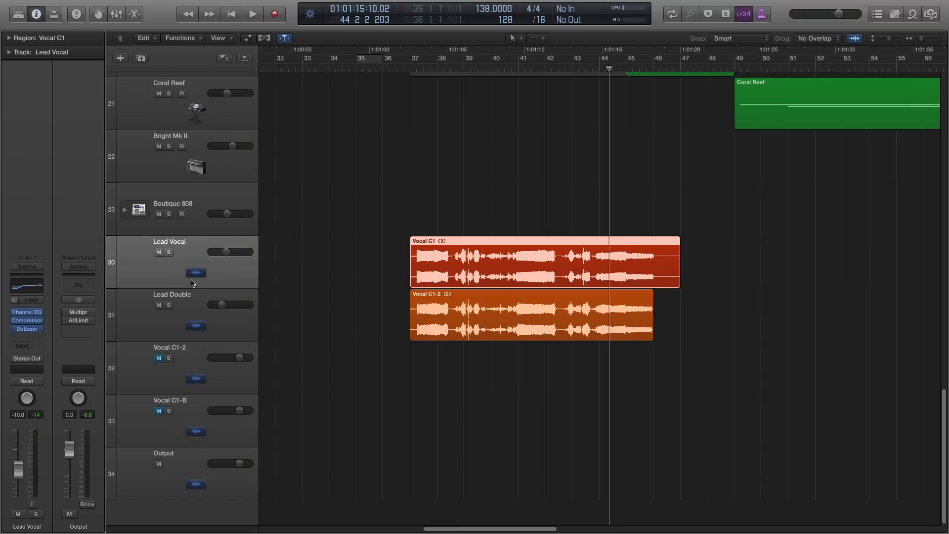
drag(389, 69, 404, 69)
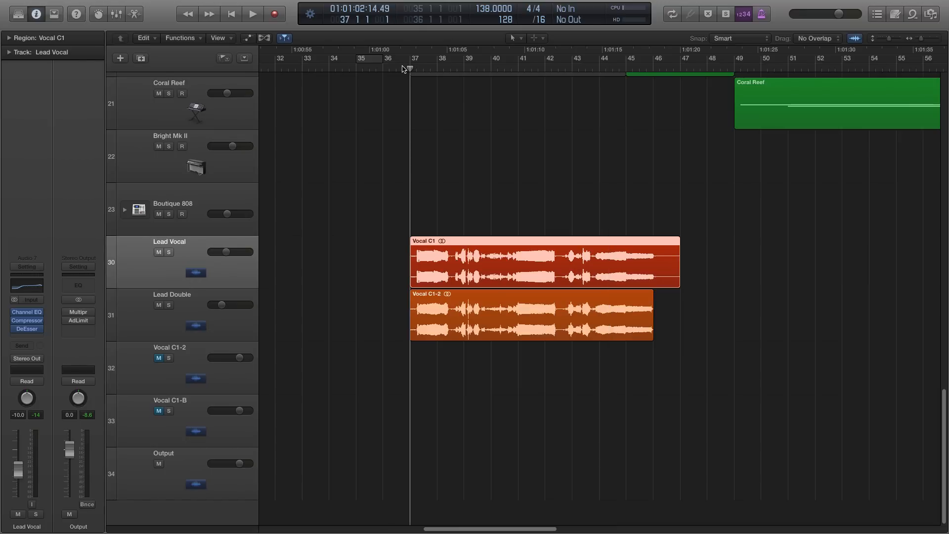
- Duplicate the Lead Double track with its settings and move the Vocal C1-B region to bar 37 on the new track
click(198, 316)
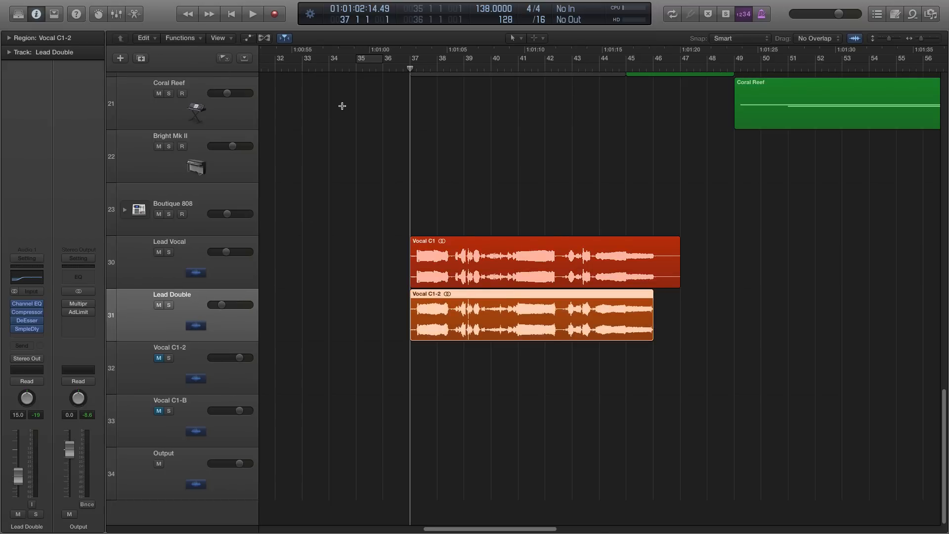
key(super+Left)
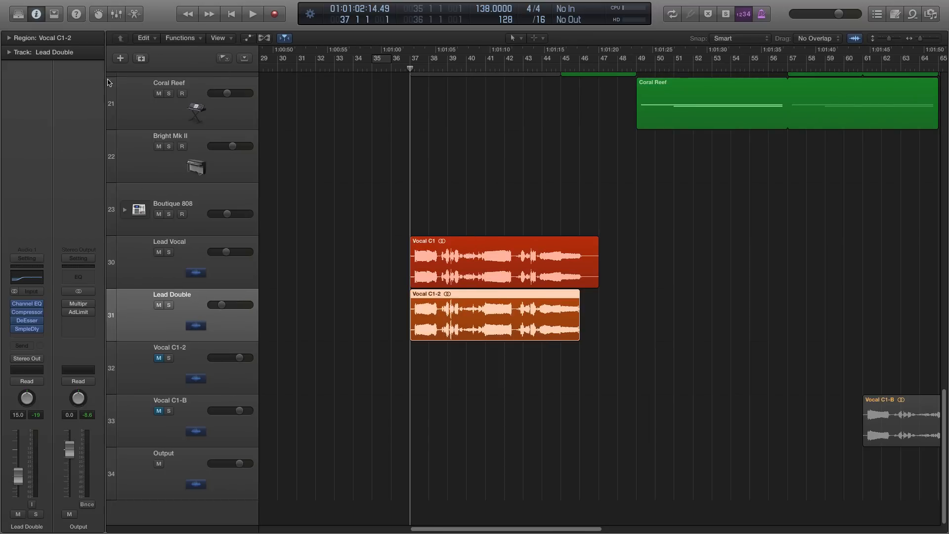
click(141, 58)
click(205, 347)
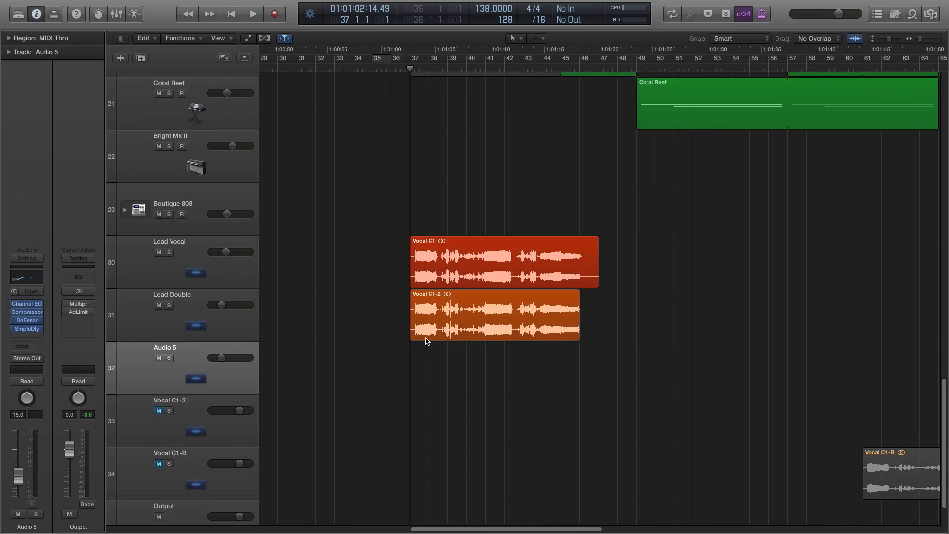
drag(900, 489, 447, 383)
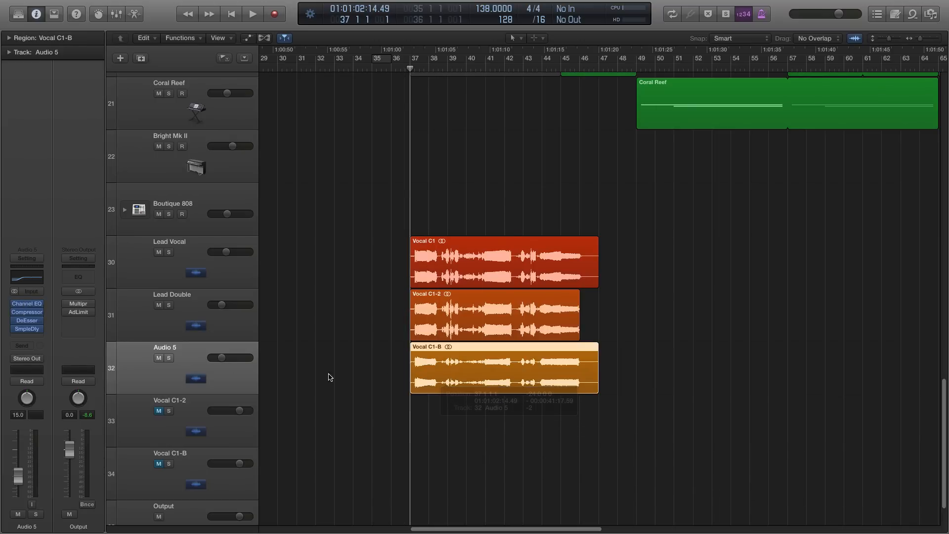
- Rename the duplicated track as Backing Vocal
double_click(168, 348)
text(Backing Vocal)
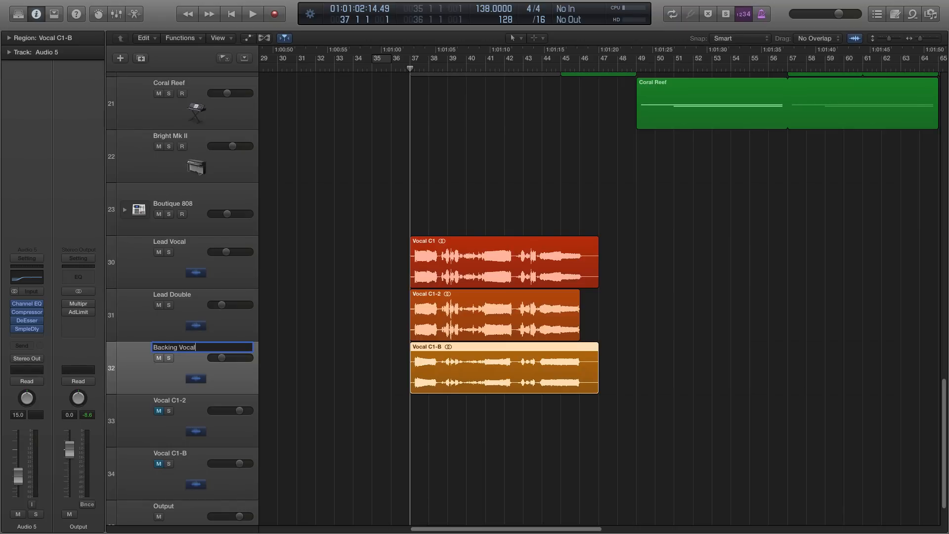
key(Return)
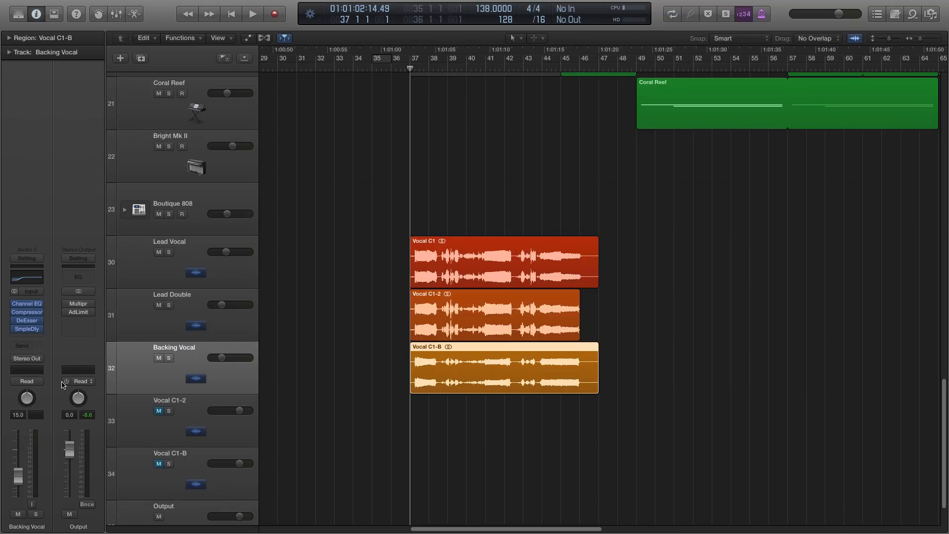
- Bypass the Backing Vocal's Sample Delay and set its Channel EQ 12000 Hz band to -4.5 dB with a Q of 0.30
mouse_move(12, 324)
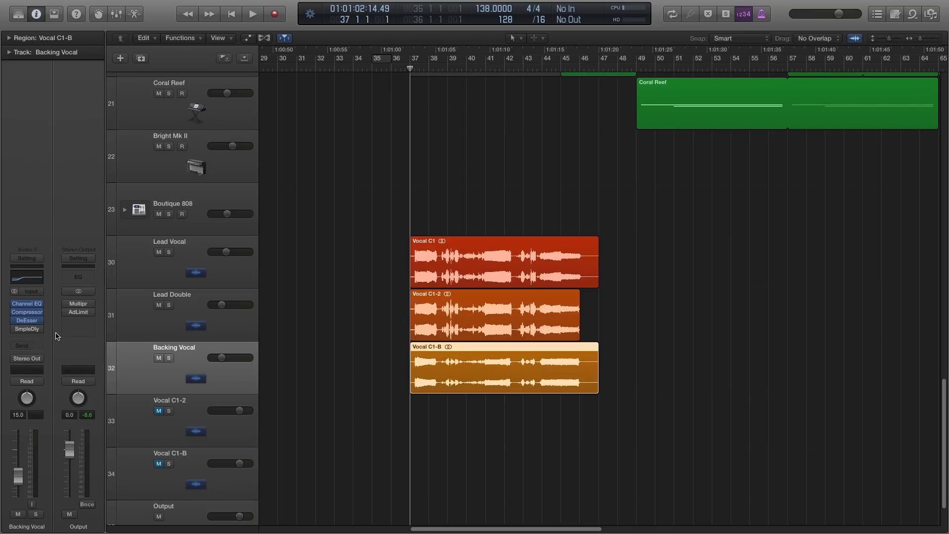
click(27, 304)
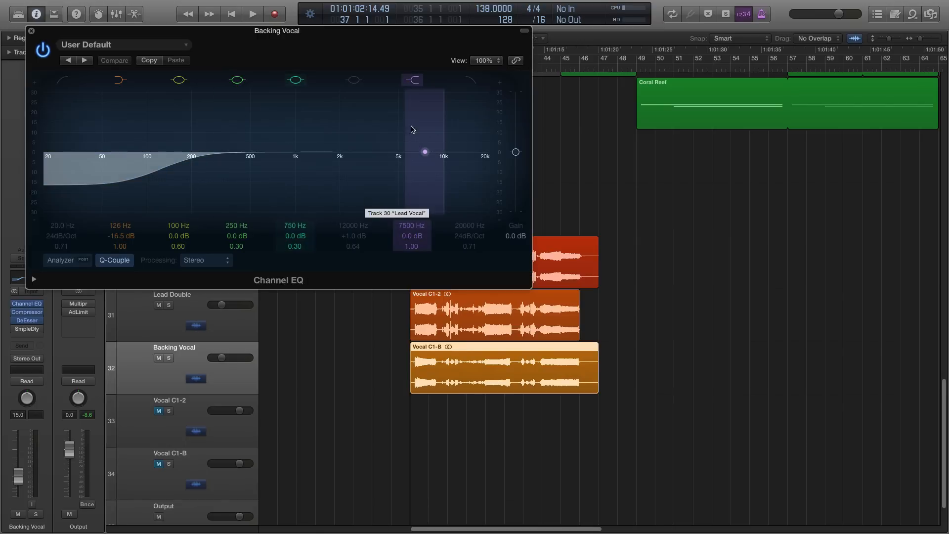
drag(445, 186, 452, 208)
drag(352, 247, 352, 258)
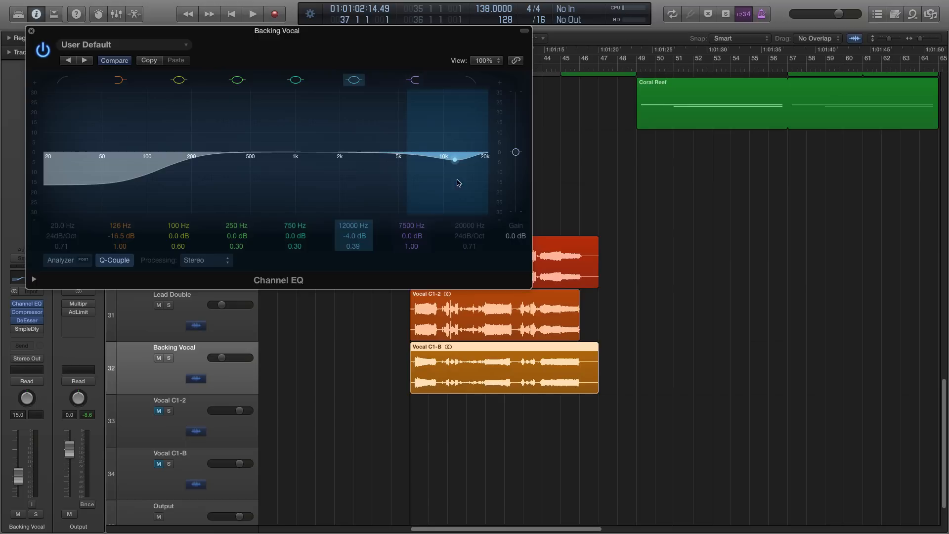
drag(454, 192, 455, 196)
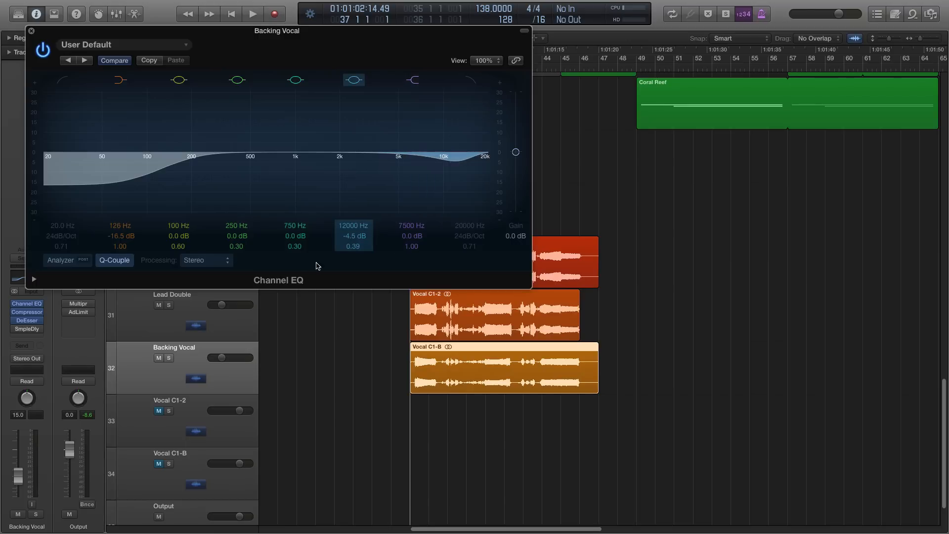
drag(354, 252, 354, 255)
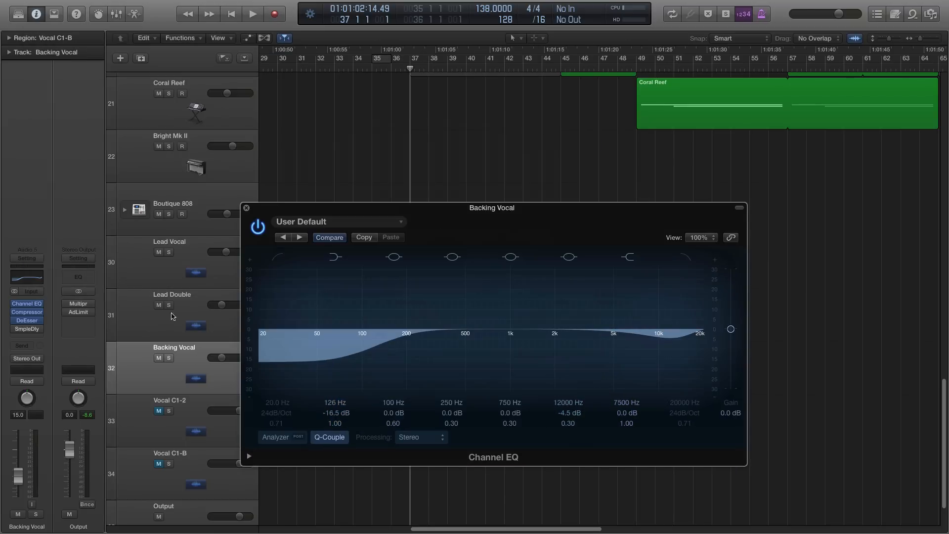
- Compare the Lead Vocal's Channel EQ curve with the Backing Vocal's, and close both plug-in windows
click(155, 268)
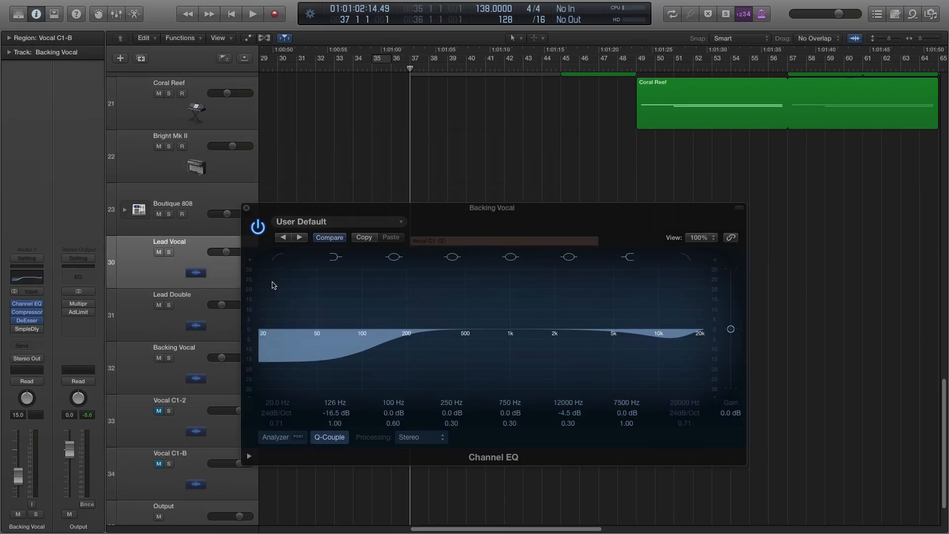
click(17, 286)
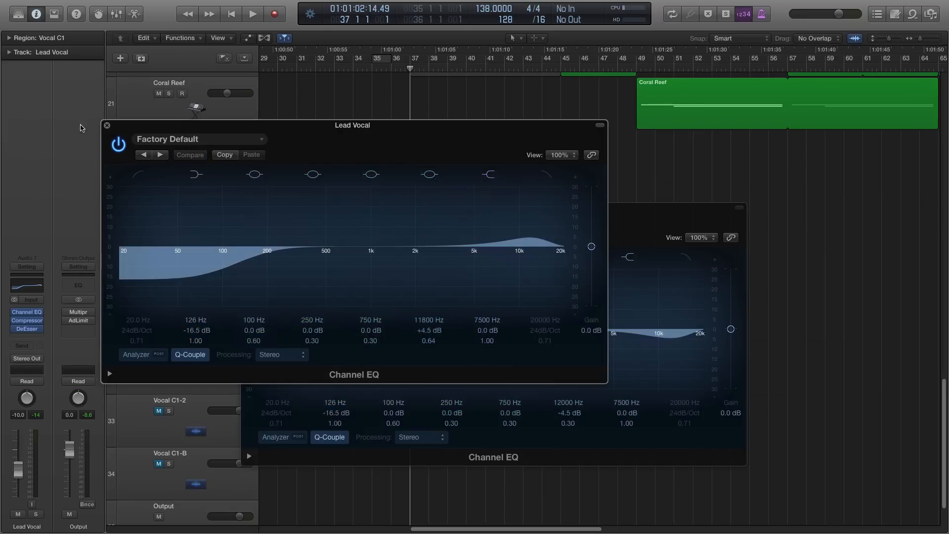
click(107, 125)
click(246, 208)
click(312, 203)
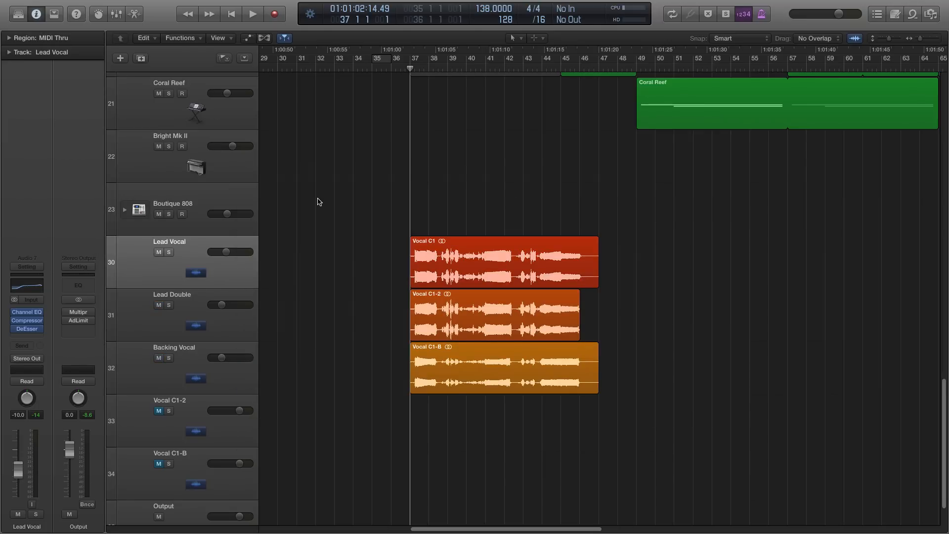
- Set the Compressor threshold on the Backing Vocal track to -21.0 dB, close the plug-in and deselect the region
click(195, 376)
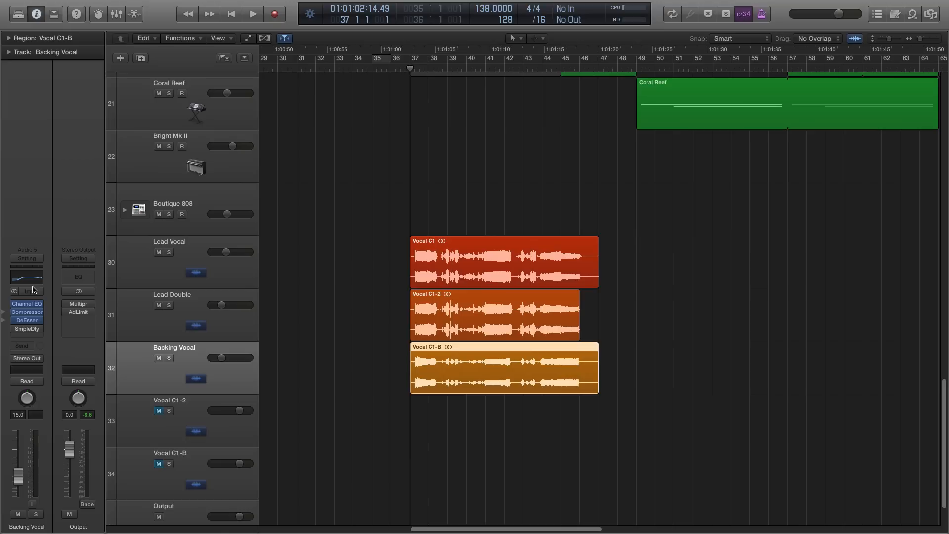
click(27, 312)
drag(208, 121, 209, 125)
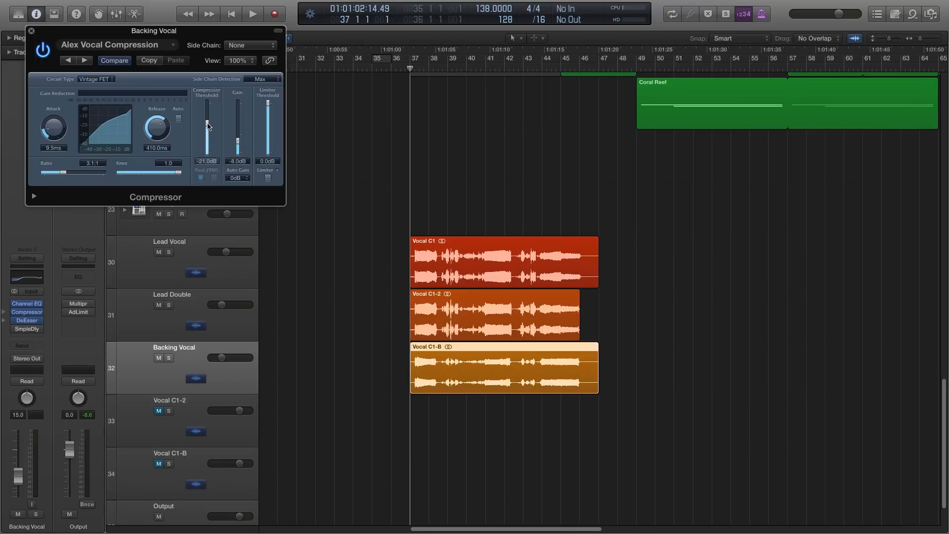
click(31, 30)
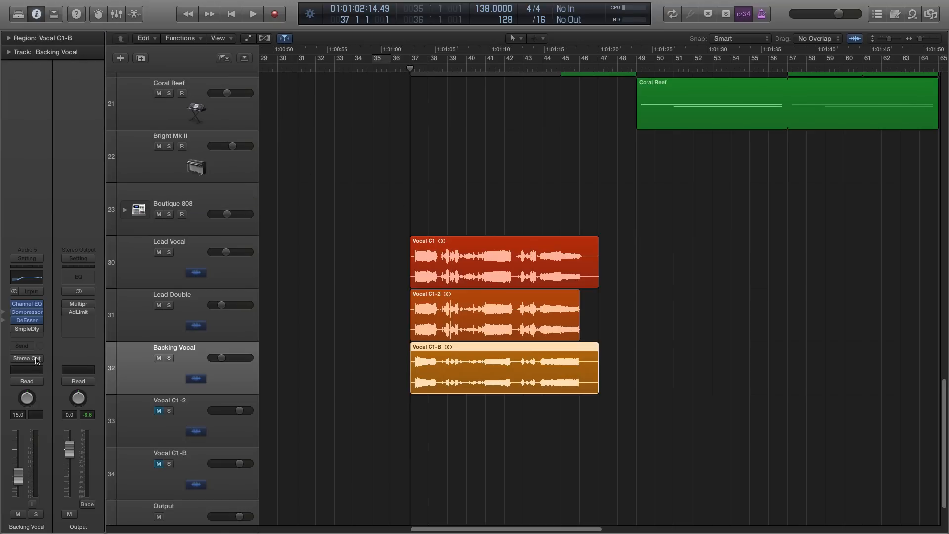
mouse_move(28, 320)
click(326, 284)
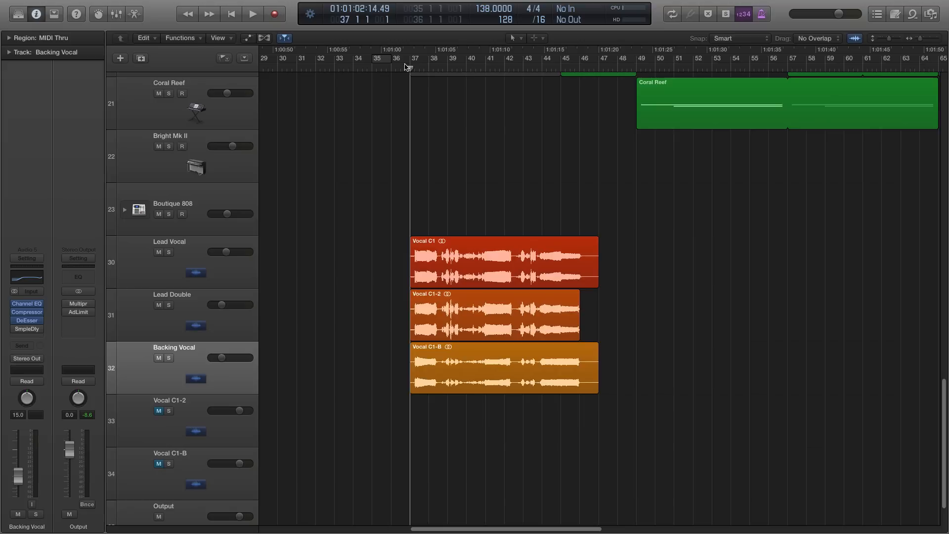
- Play the vocals from bar 37, compare the Backing Vocal soloed and in the full mix, and move the playhead to bar 39
drag(408, 67, 407, 67)
key(space)
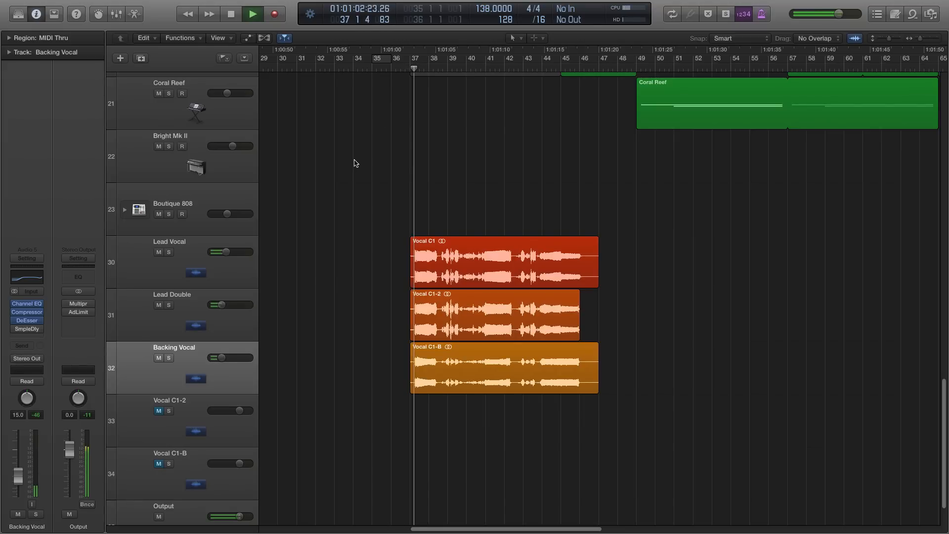
click(168, 358)
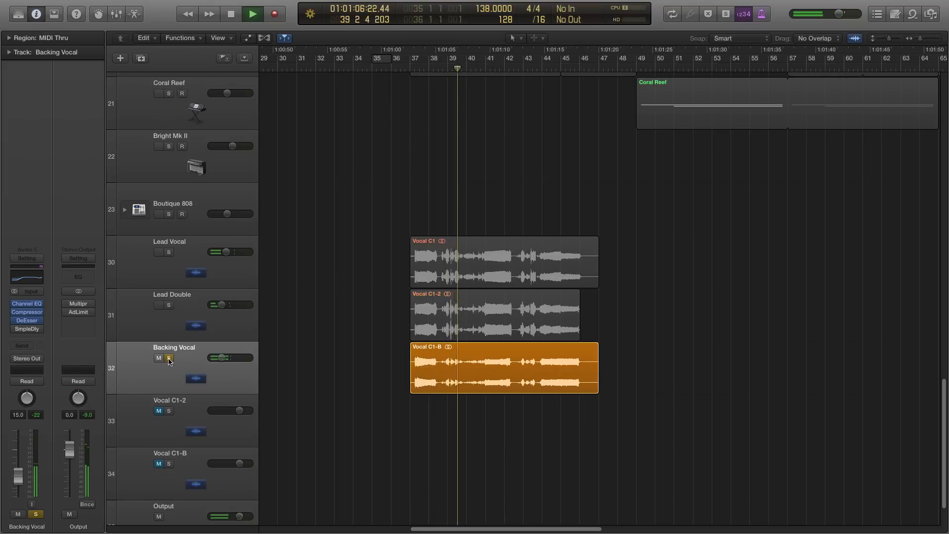
click(169, 358)
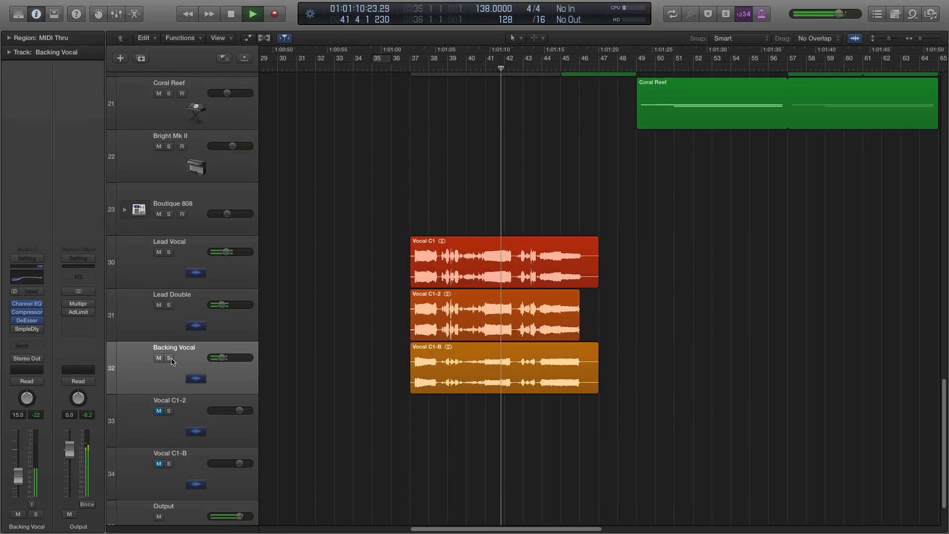
key(space)
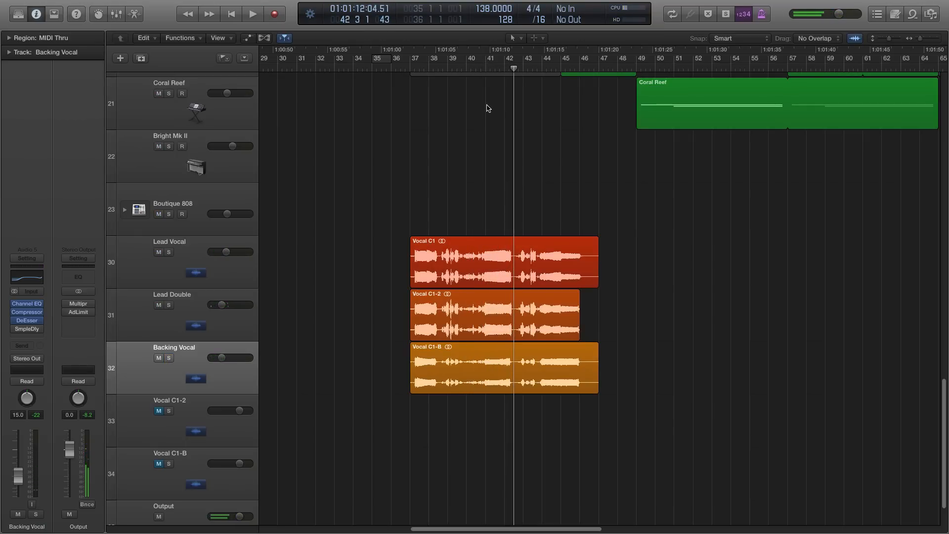
mouse_move(444, 70)
mouse_down()
mouse_move(457, 69)
mouse_move(447, 69)
mouse_up()
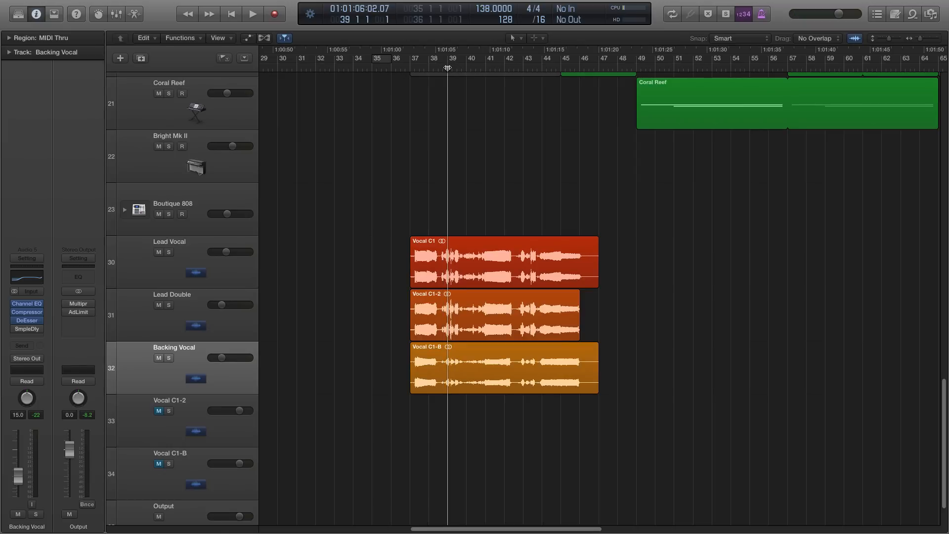
- Cut the silent tails off the Lead Vocal and Backing Vocal regions so both end just after bar 46
click(195, 376)
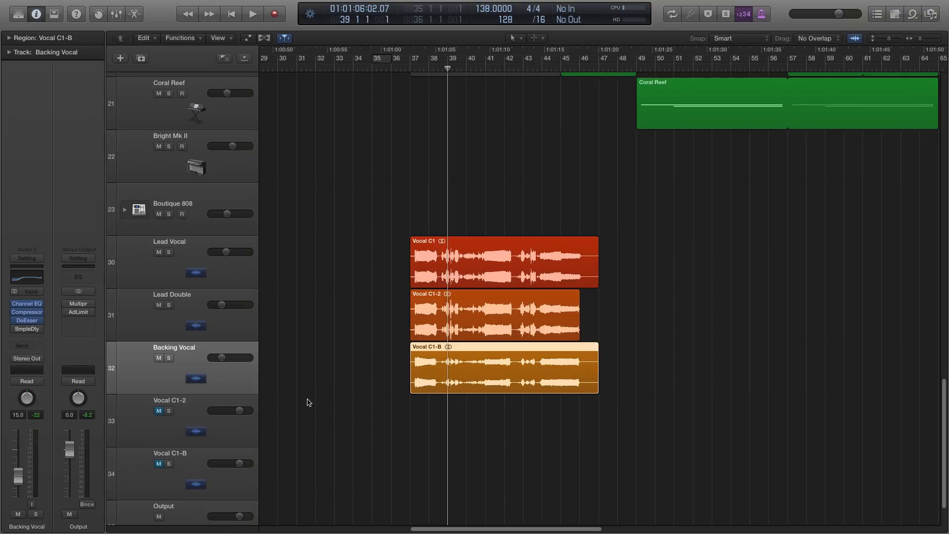
click(316, 368)
key(super+Left)
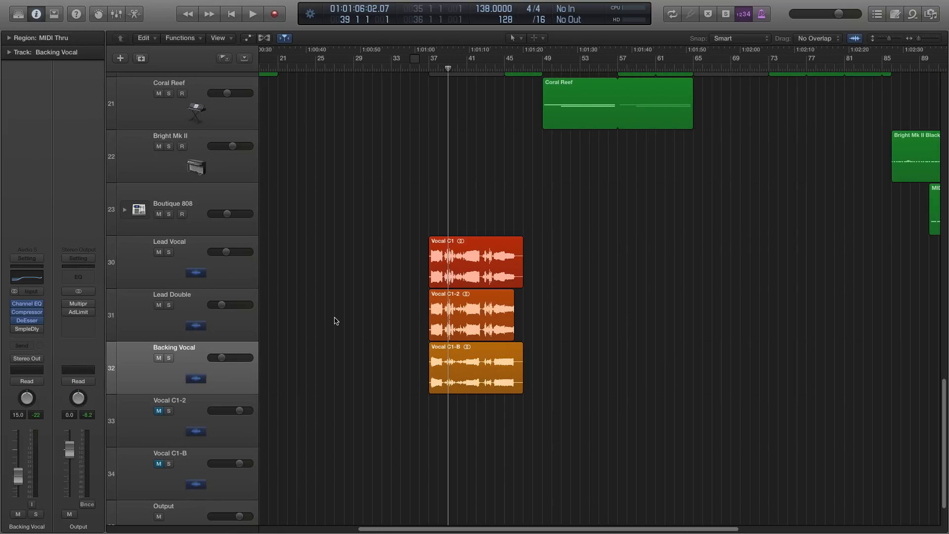
key(super+Up)
key(super+Right)
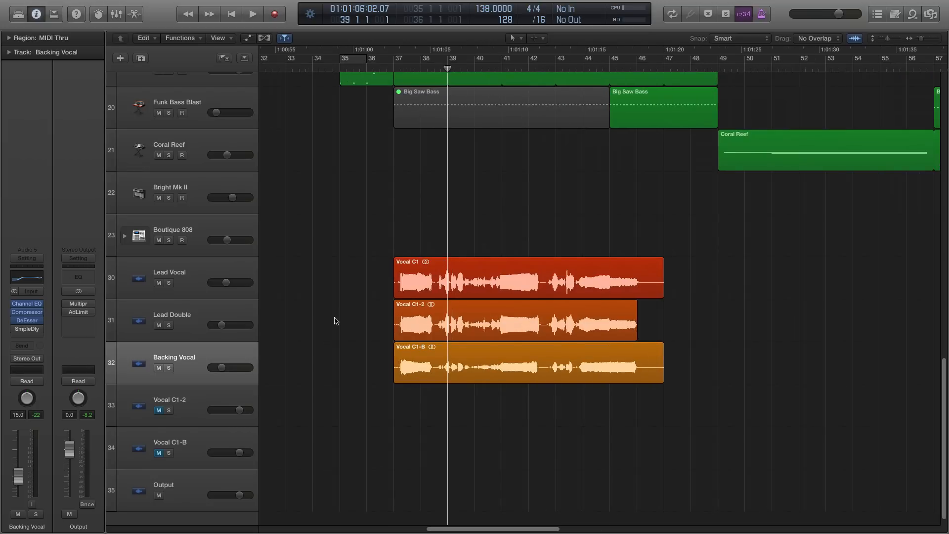
drag(644, 275, 713, 395)
click(659, 286)
key(Delete)
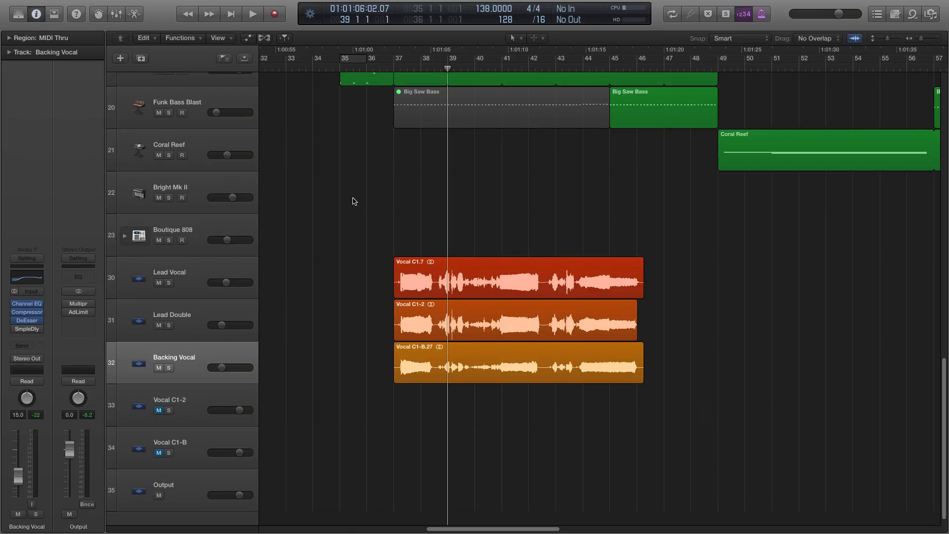
- Deselect the Lead Vocal region and mute the Backing Vocal track
click(199, 292)
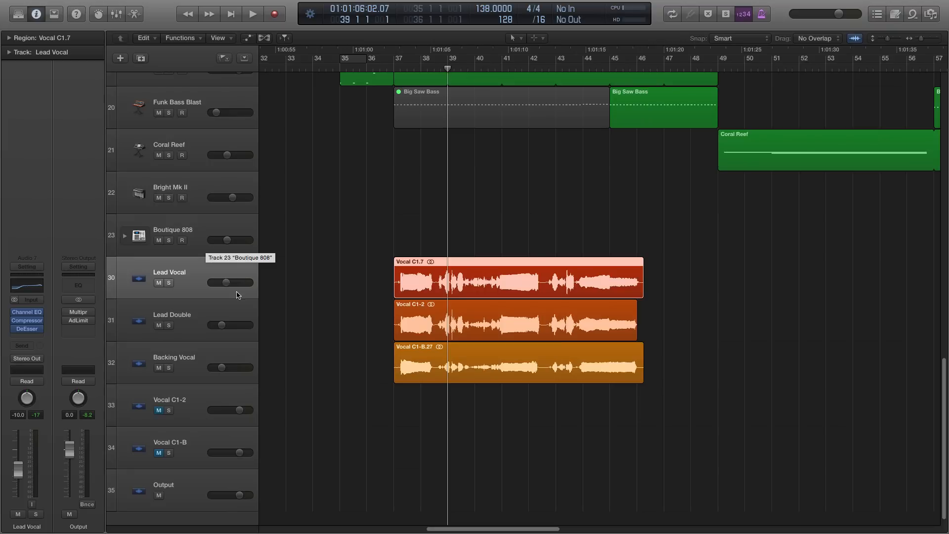
click(297, 275)
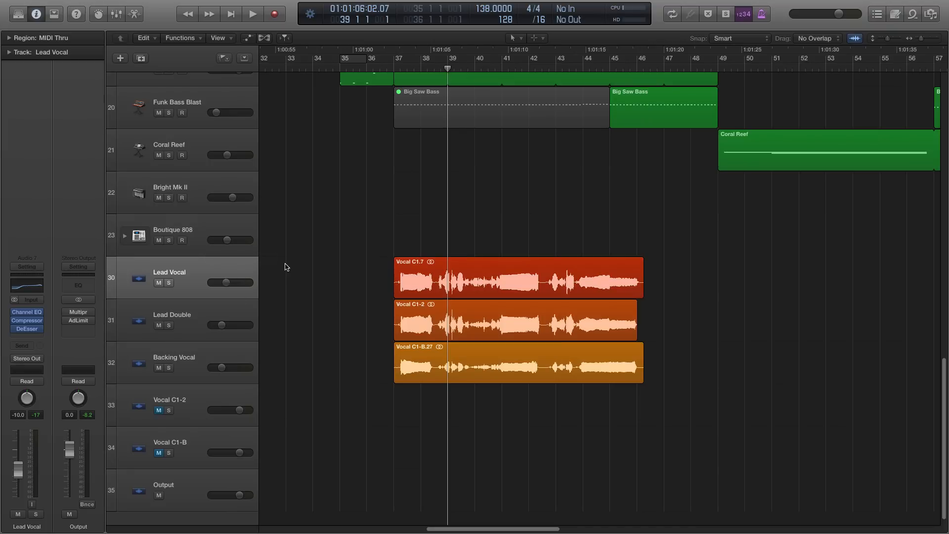
click(159, 368)
click(189, 288)
click(187, 315)
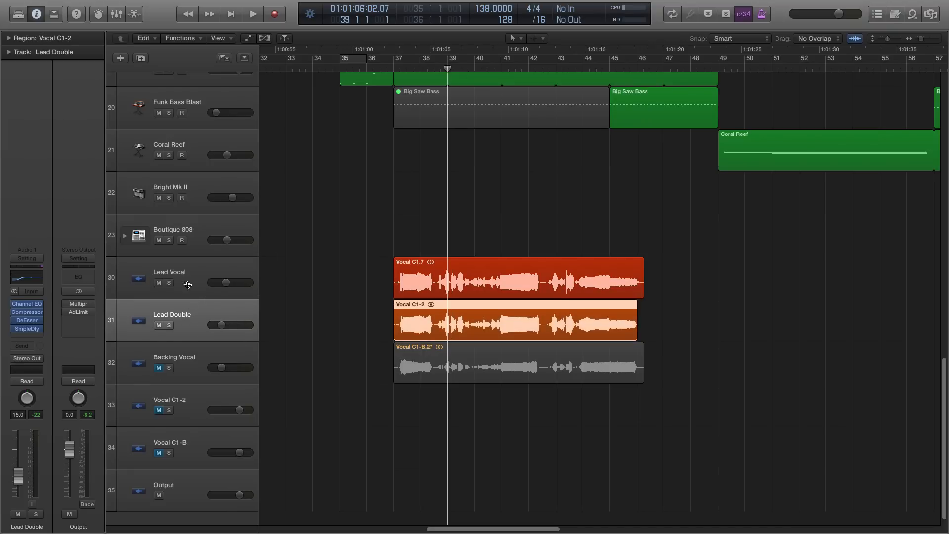
click(187, 285)
click(190, 314)
click(189, 288)
click(189, 318)
click(191, 282)
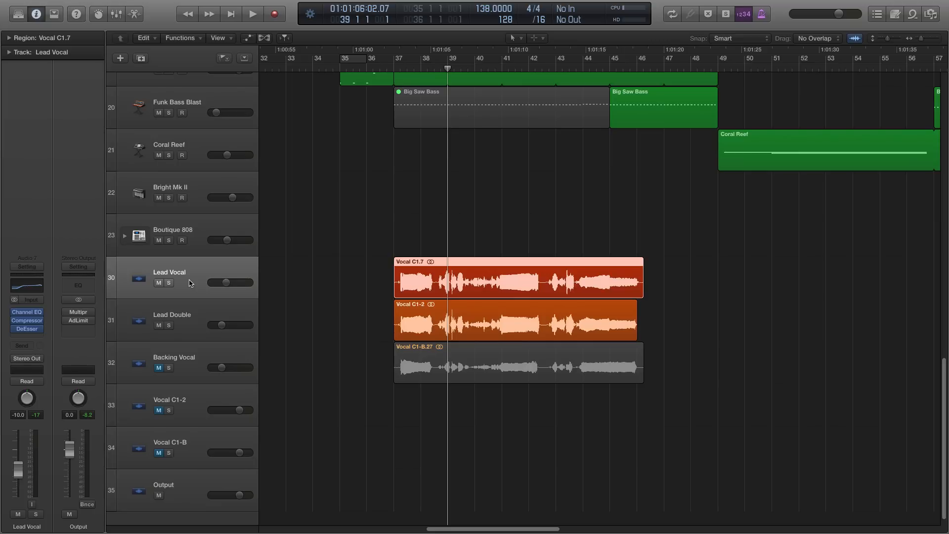
click(189, 302)
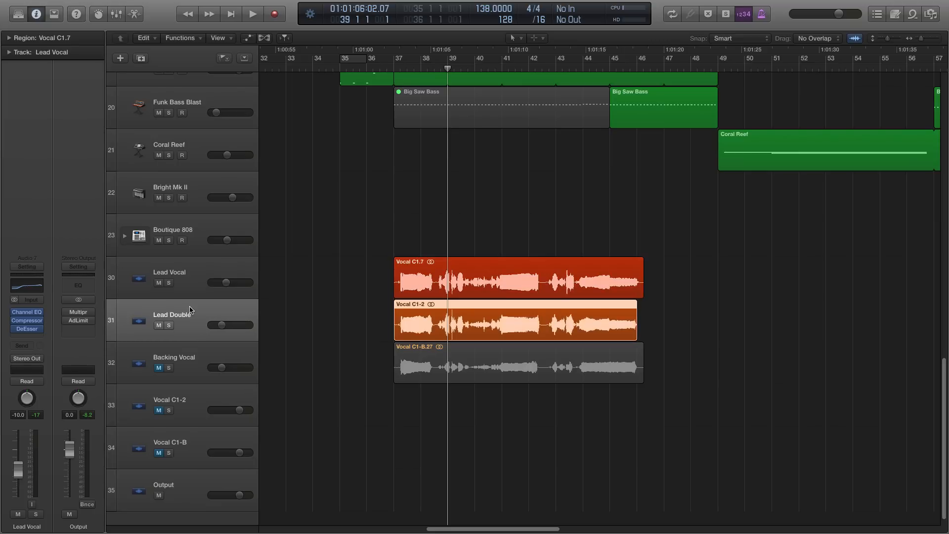
- Route the outputs of the Lead Vocal and Lead Double tracks to Bus 23 and check the routing on both tracks
click(189, 289)
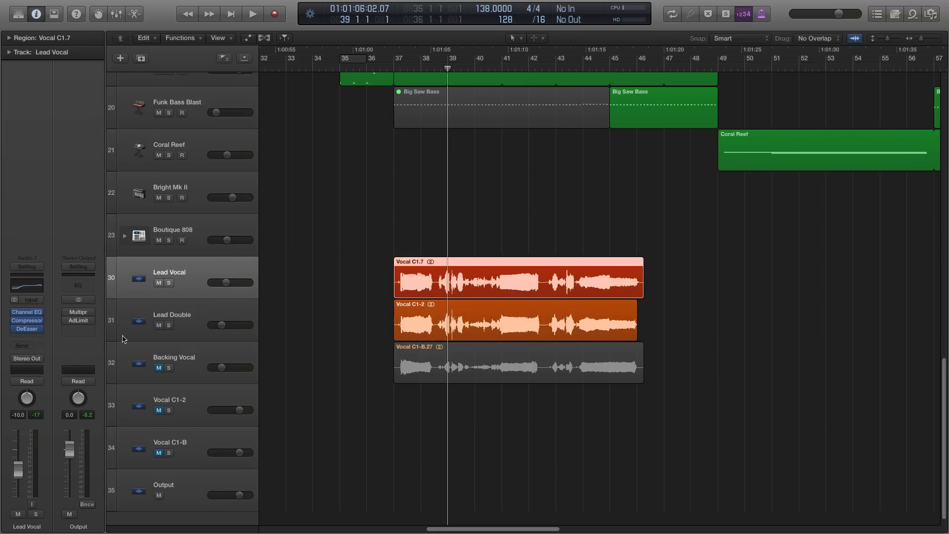
click(30, 359)
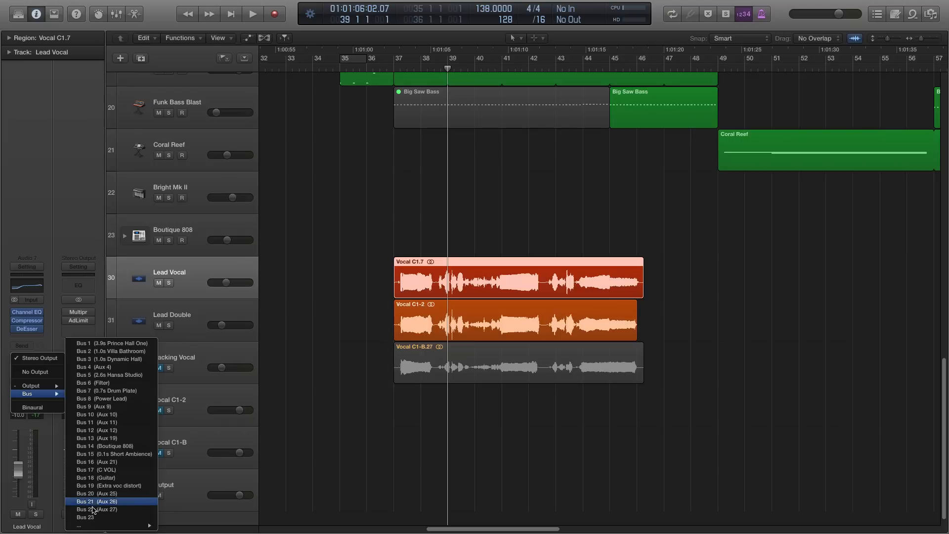
click(245, 328)
click(245, 328)
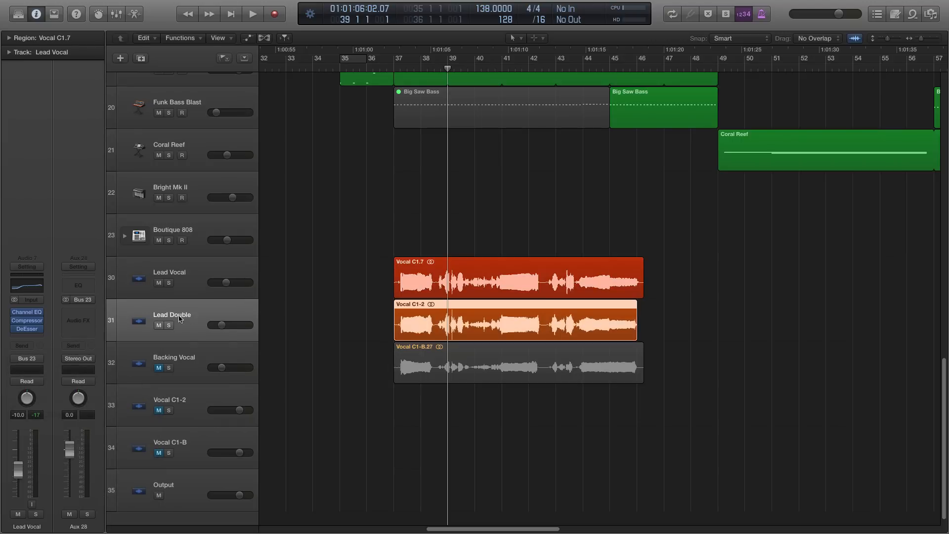
click(27, 359)
mouse_move(41, 394)
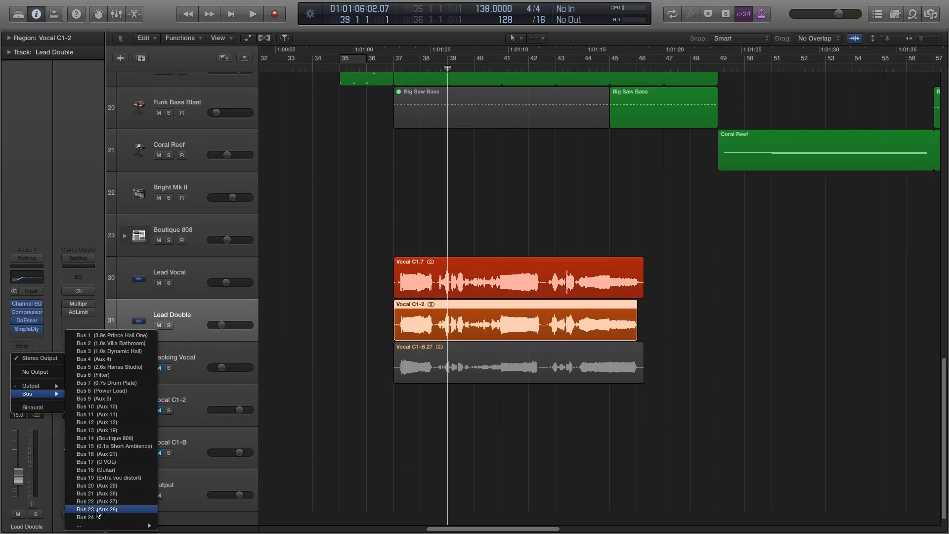
click(98, 509)
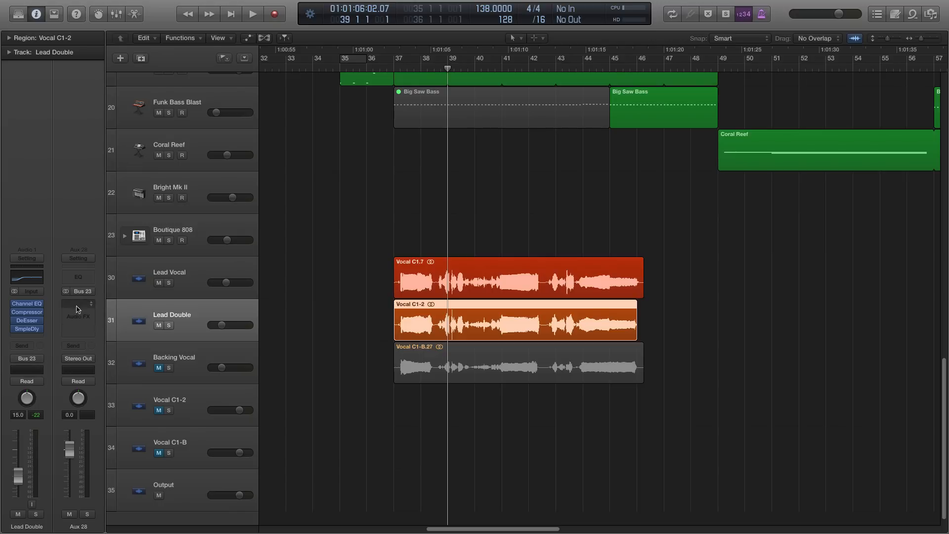
click(187, 278)
click(177, 306)
key(Up)
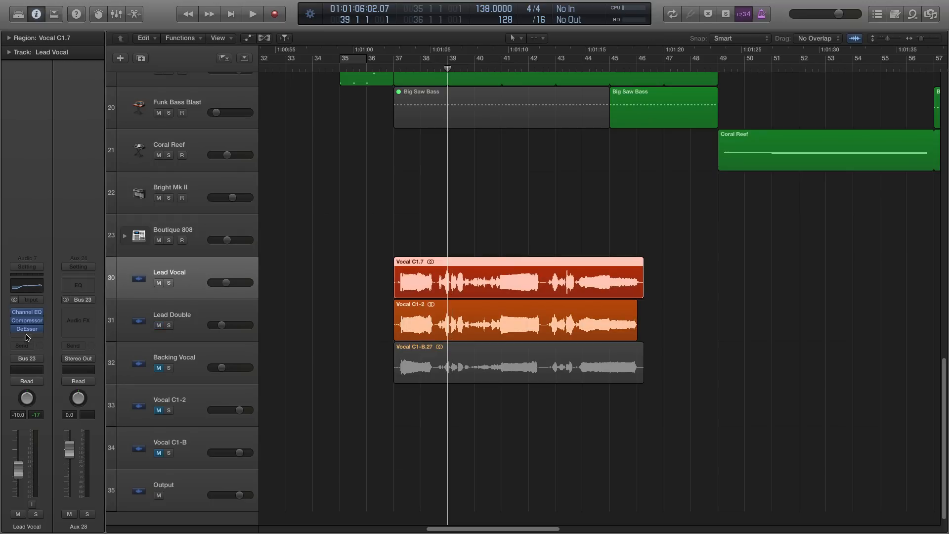
click(158, 315)
click(194, 274)
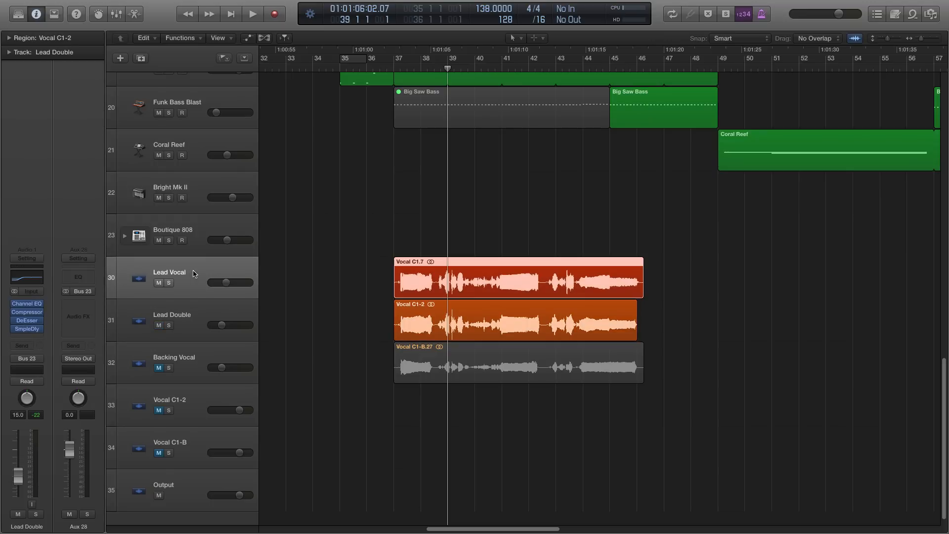
- Insert a Stereo Delay plug-in on the Aux 28 channel and move its window over the arrangement
click(78, 309)
mouse_move(80, 334)
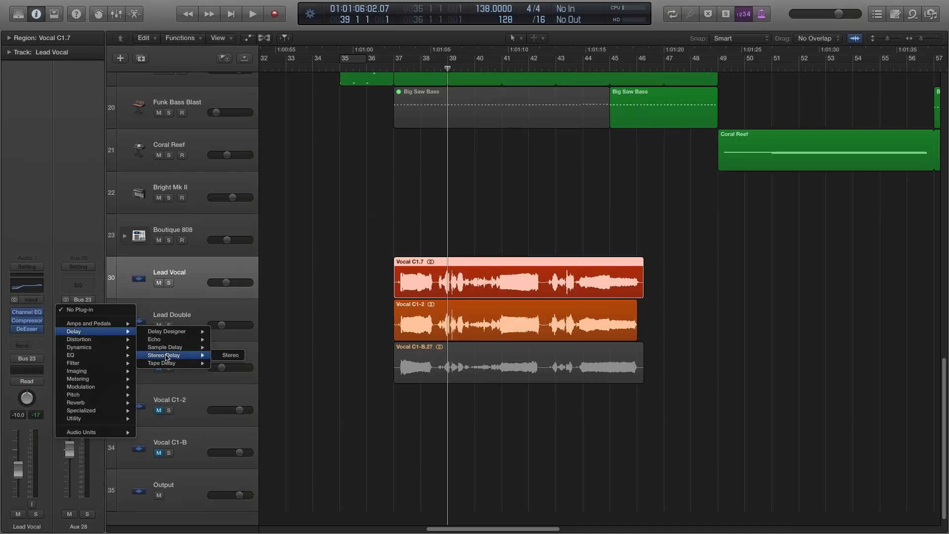
click(231, 356)
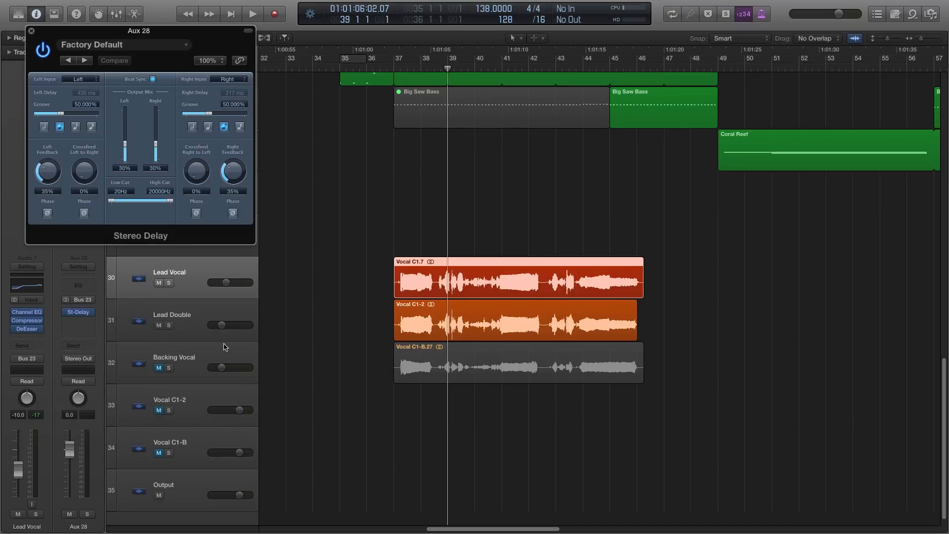
drag(143, 25, 572, 156)
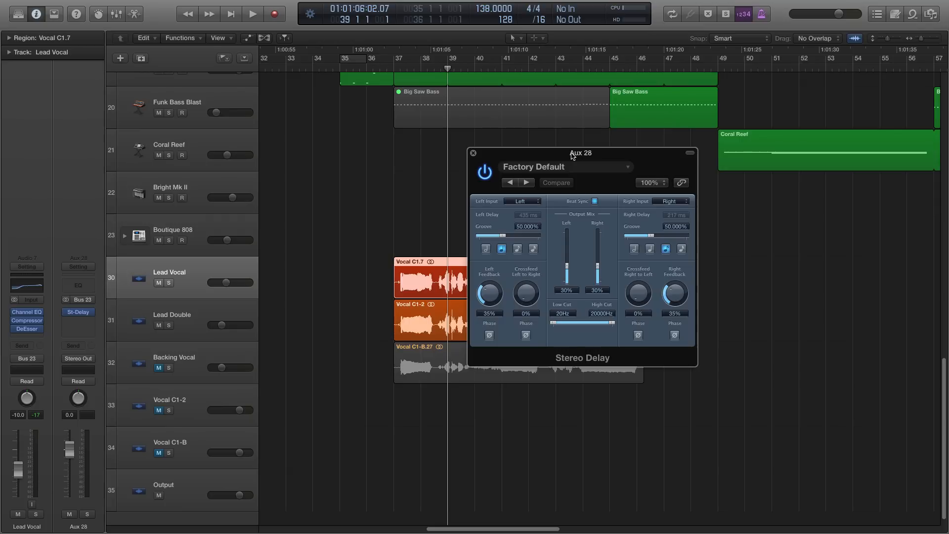
drag(572, 155, 514, 149)
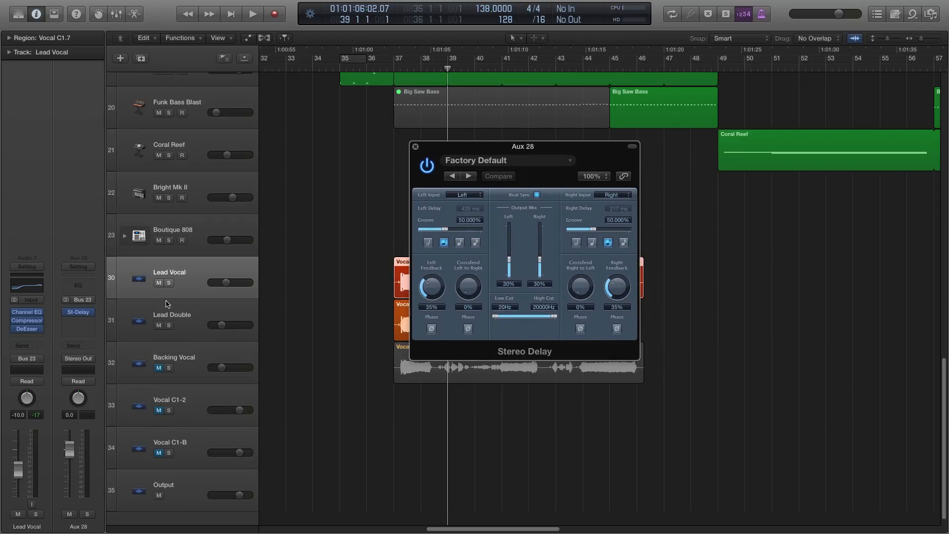
- Review the Sample Delay settings on the Lead Double track and close that plug-in window
click(181, 331)
click(28, 329)
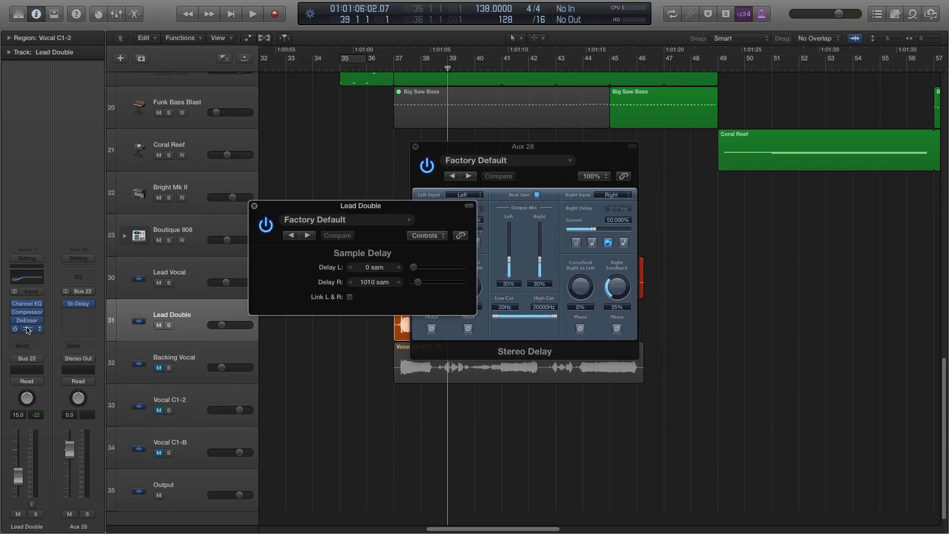
click(254, 206)
- Set the Stereo Delay's right delay to a quarter note, grooves to 49% left and 51% right, and both output mixes to 18%, then close it
drag(502, 148, 493, 169)
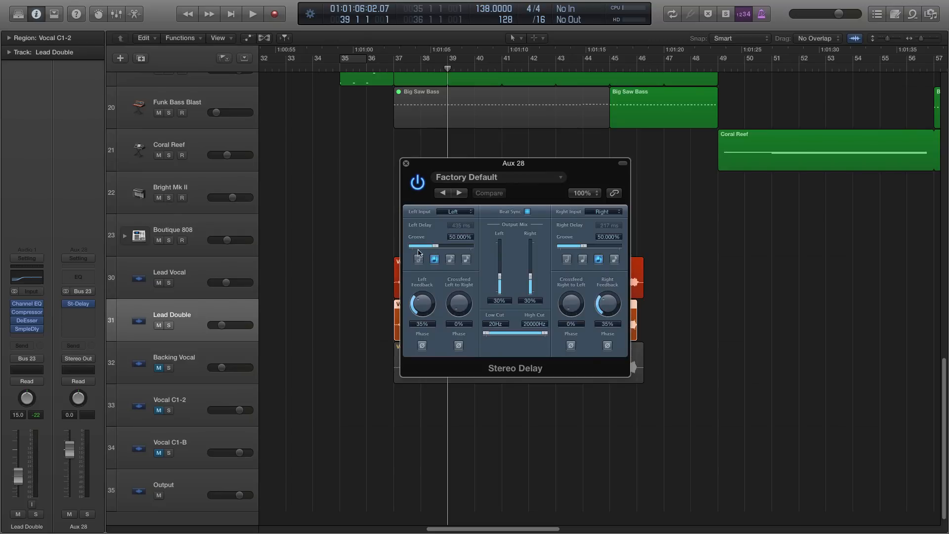
click(583, 261)
drag(500, 275, 536, 283)
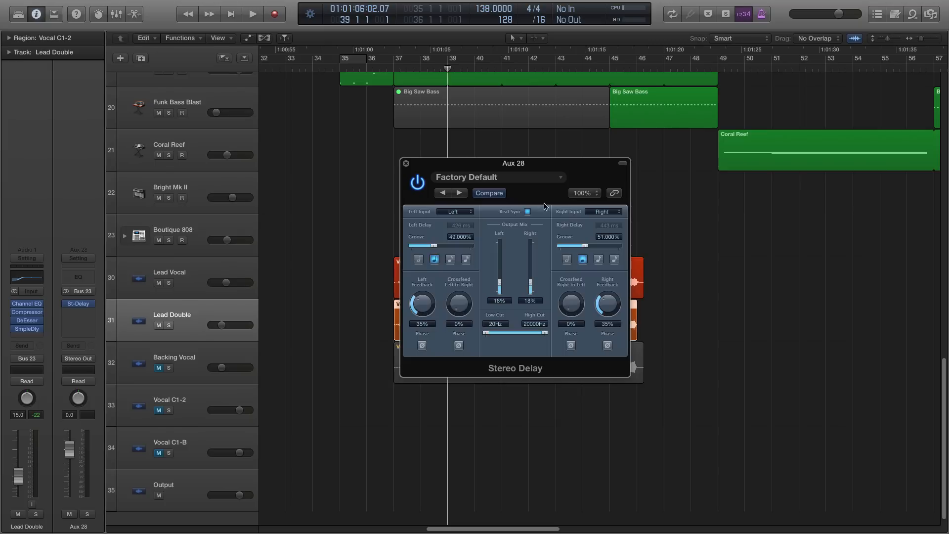
click(406, 164)
- Solo the Aux 28 channel and start playback from the middle of bar 38
click(187, 269)
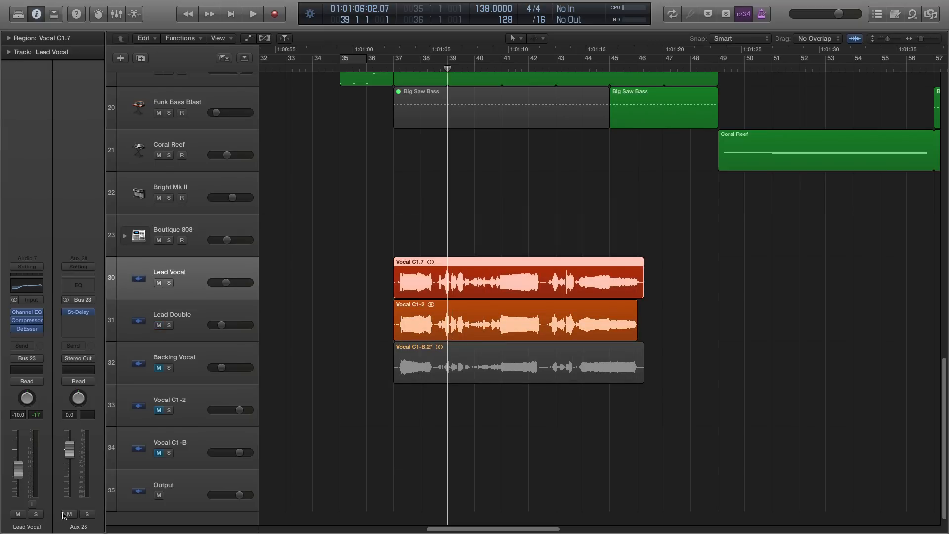
click(86, 514)
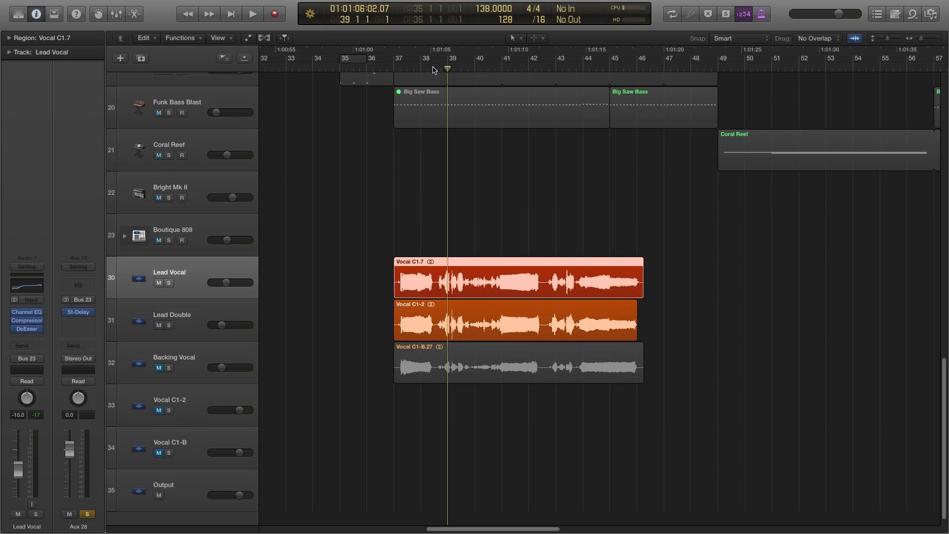
drag(433, 70, 434, 69)
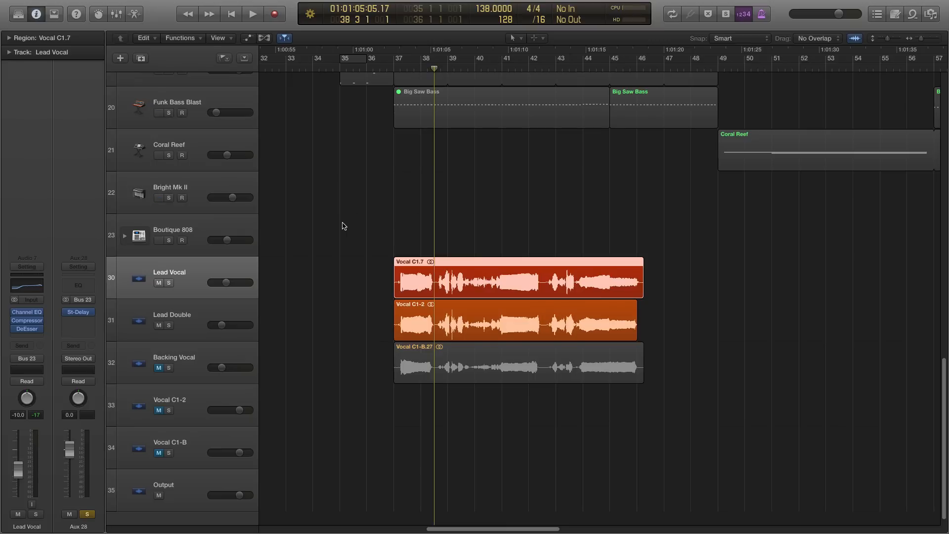
key(space)
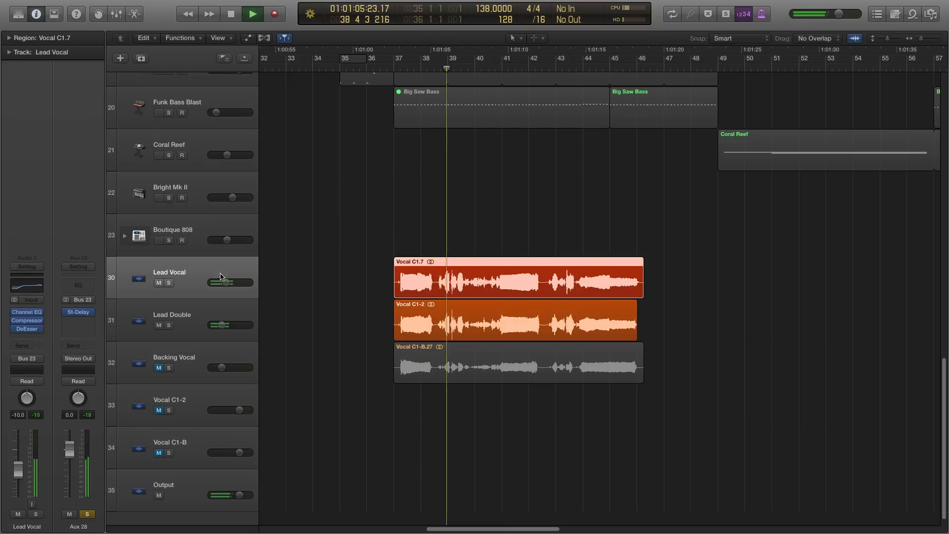
- Try the Stereo Delay's left and right output mix at 41% during playback, and stop playback
click(78, 311)
drag(500, 283, 533, 273)
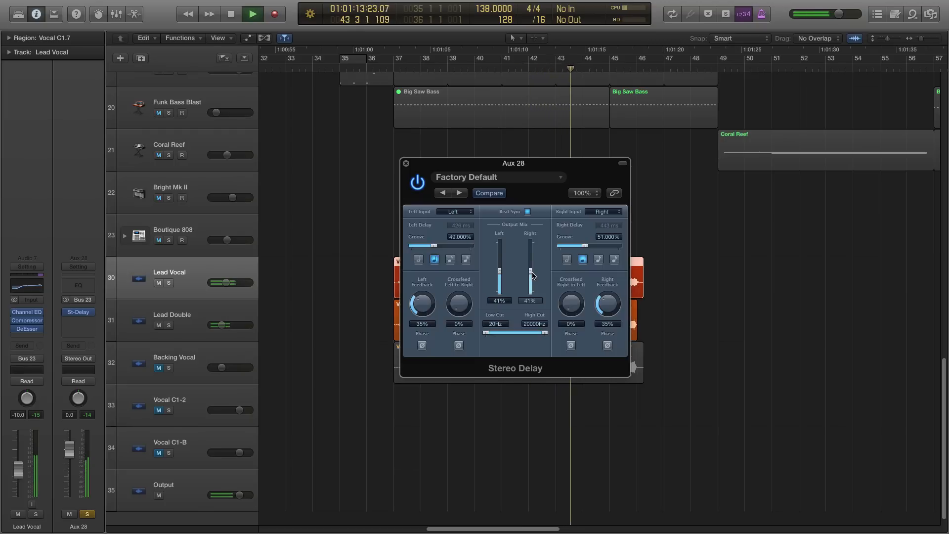
key(space)
- Set both Stereo Delay output mix levels to 17%, lower its High Cut frequency and close the plug-in
drag(501, 273, 532, 284)
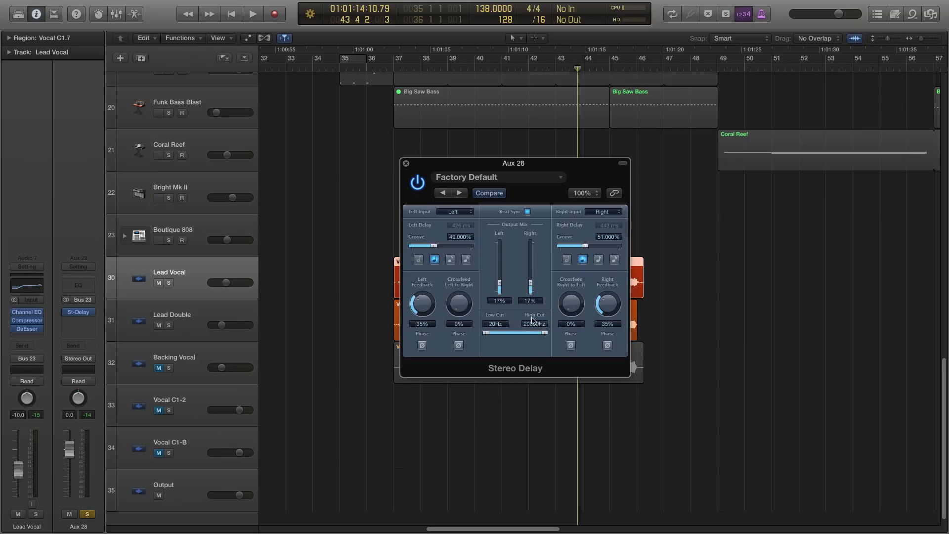
drag(544, 334, 537, 336)
drag(533, 336, 536, 334)
click(406, 163)
- Play the song from bar 37 and unsolo the Aux 28 channel during playback
click(394, 68)
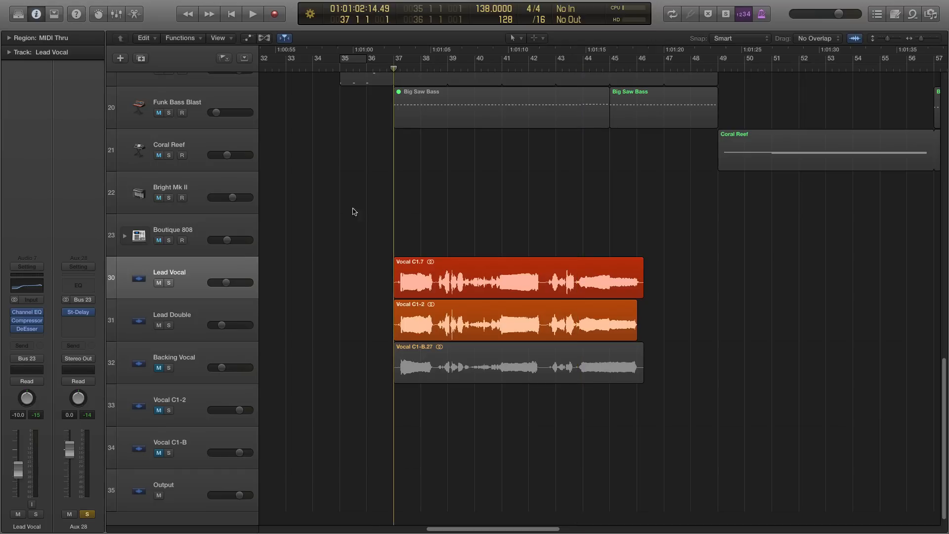
key(space)
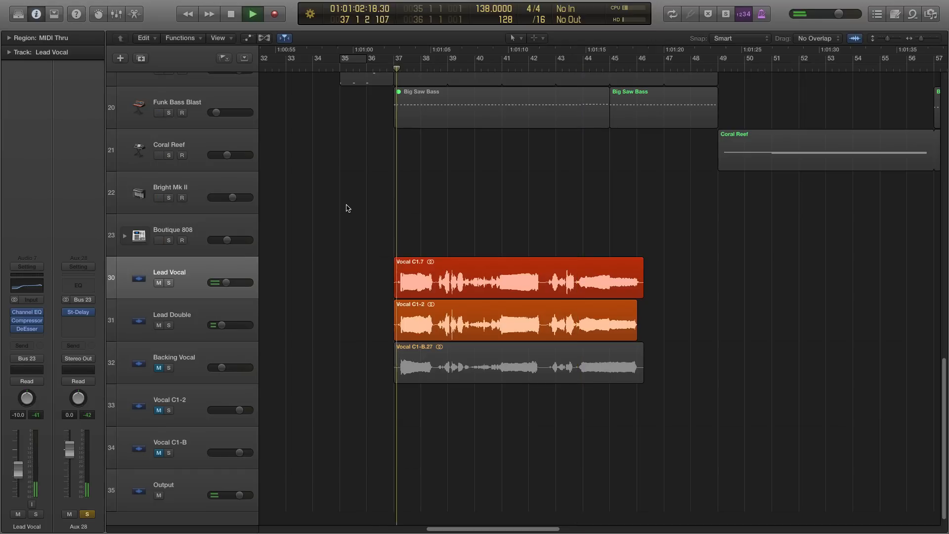
click(88, 515)
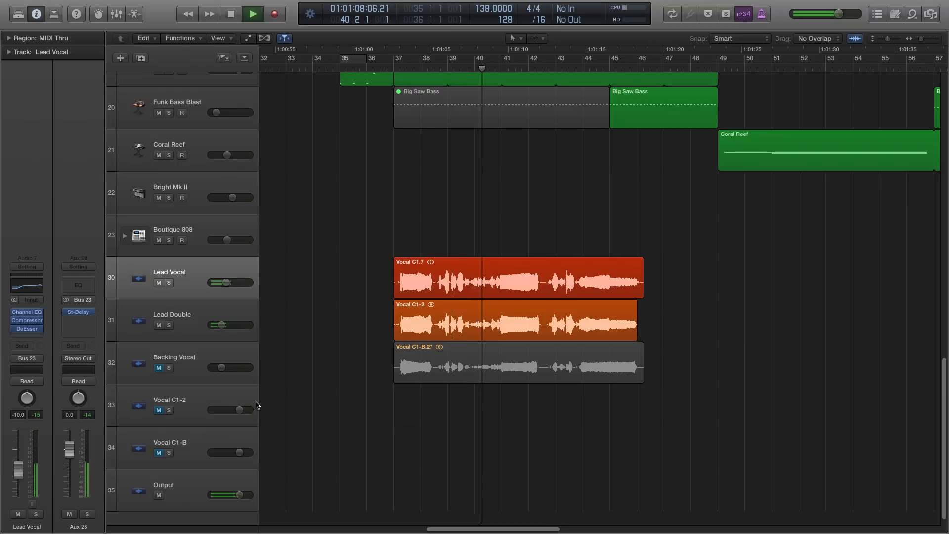
- Set the Stereo Delay's left and right output mix to 20% during playback, then stop and close the plug-in
click(78, 313)
drag(499, 284, 531, 283)
key(space)
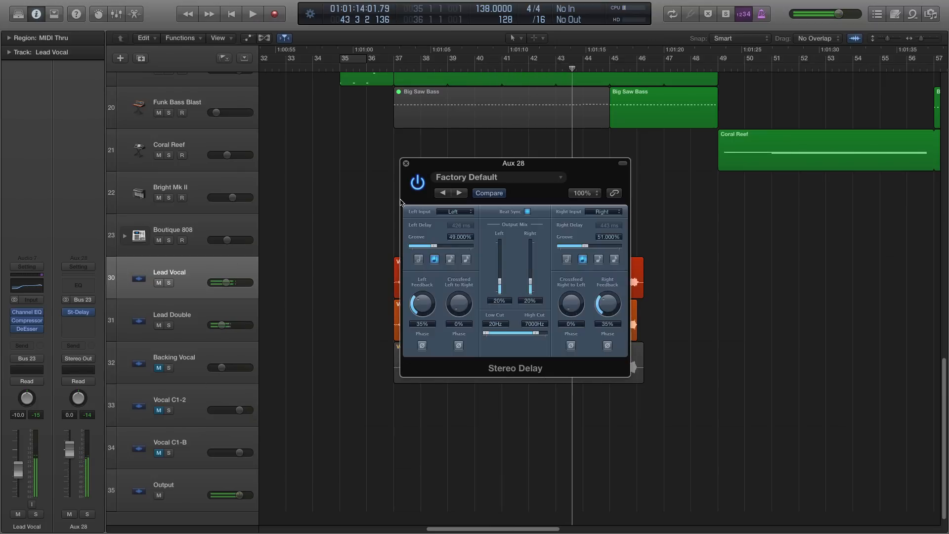
click(406, 164)
- Return the playhead to the start of the Lead Vocal region and insert a stereo PlatinumVerb on Aux 28 after the delay
click(174, 271)
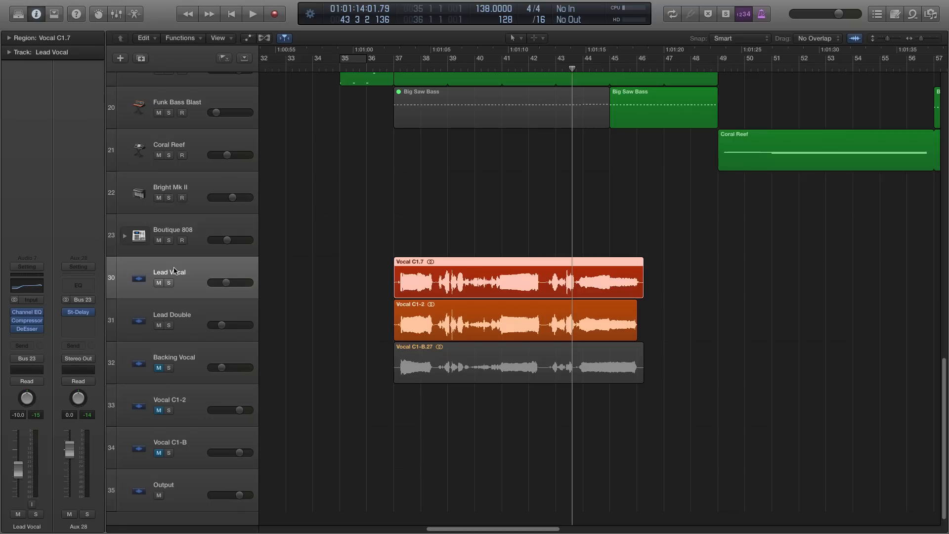
key(shift+Return)
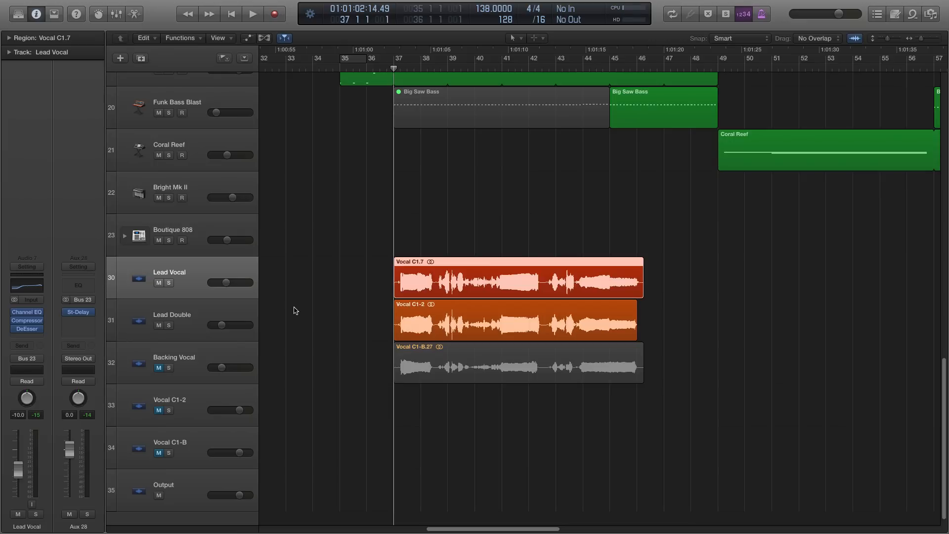
click(77, 321)
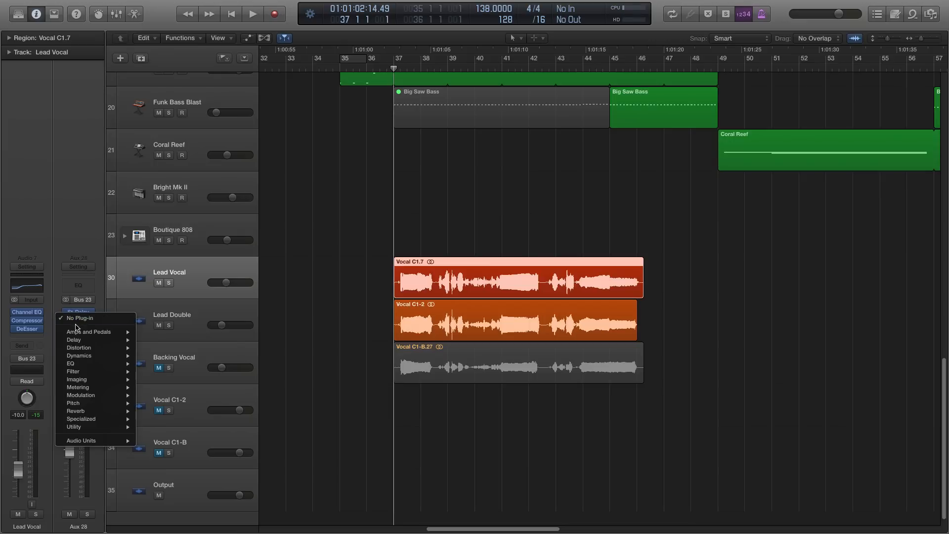
mouse_move(73, 413)
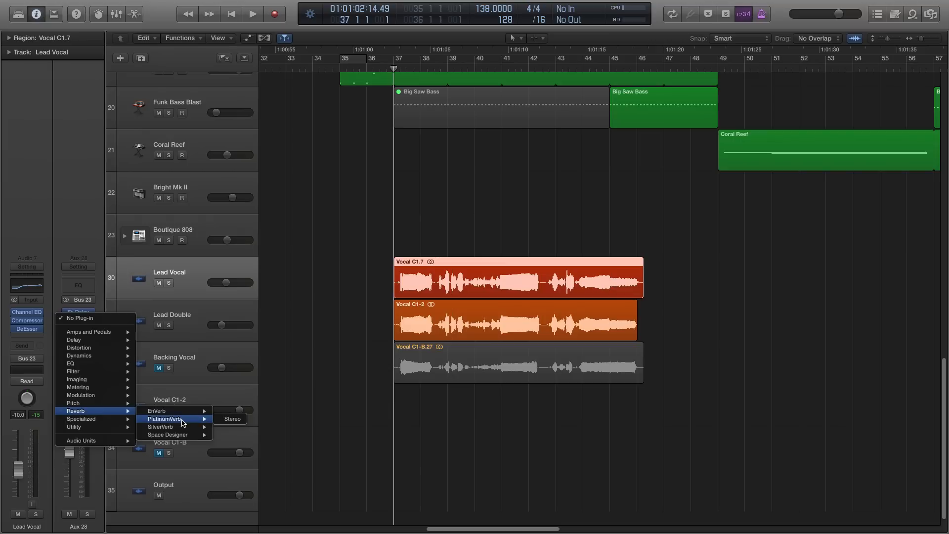
mouse_move(190, 420)
click(228, 419)
drag(173, 45, 358, 105)
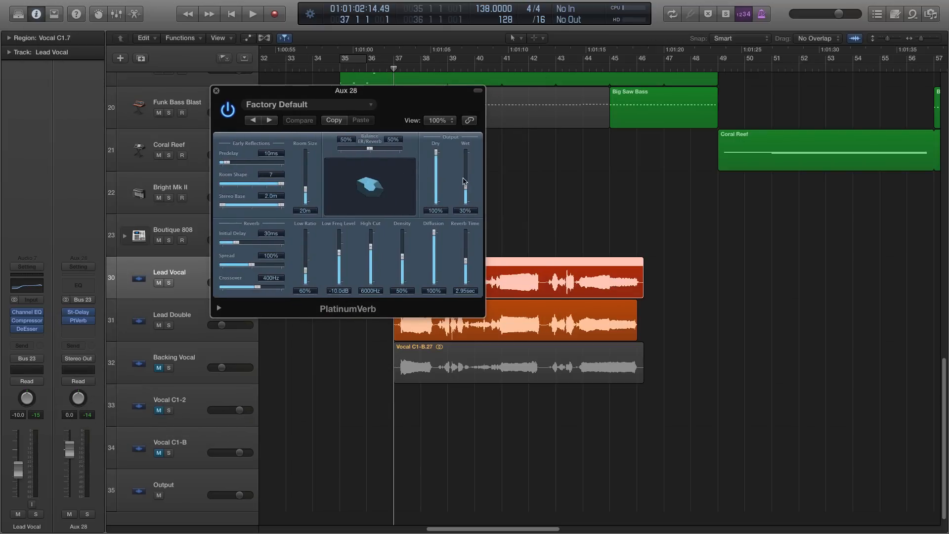
- Set the Aux 28 PlatinumVerb's wet level to 16% and reverb time to 2.15 sec, then close it
drag(465, 181, 468, 186)
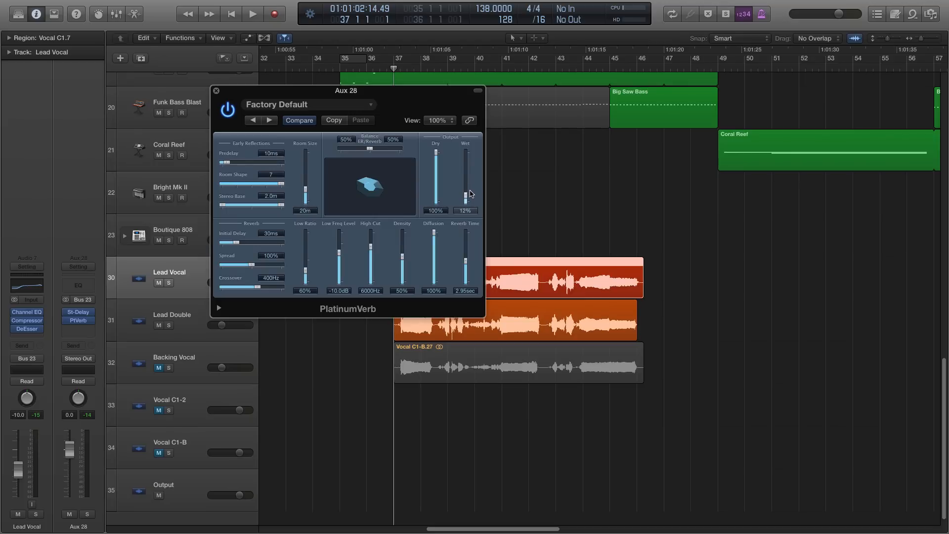
drag(470, 193, 470, 190)
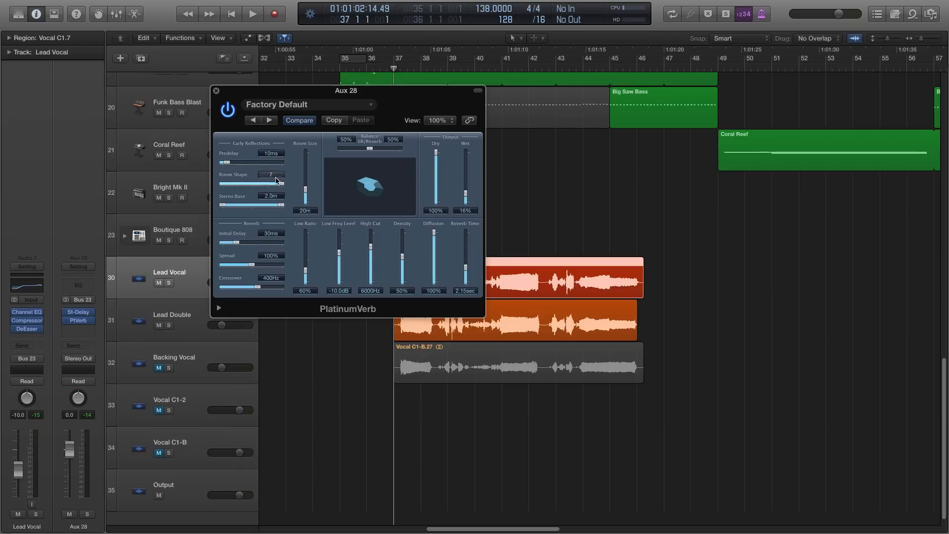
drag(329, 99, 368, 145)
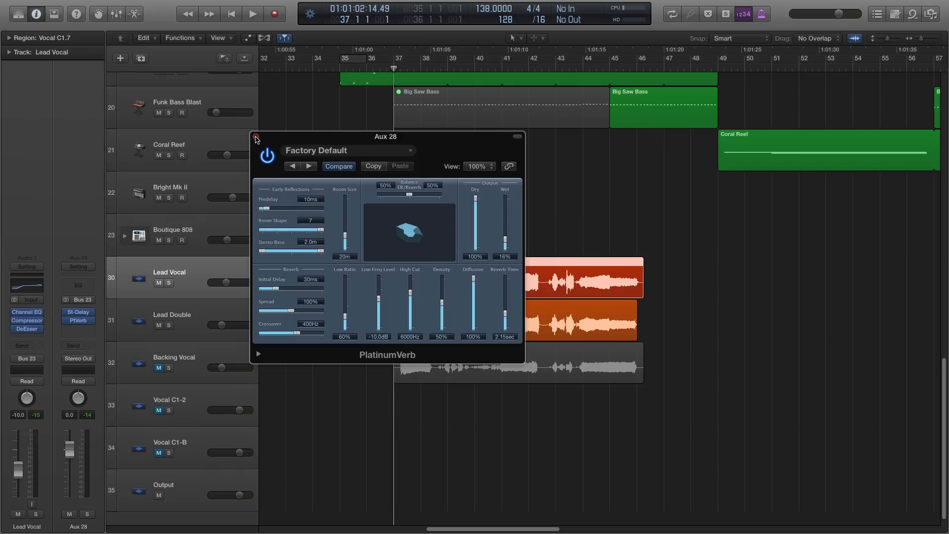
click(256, 136)
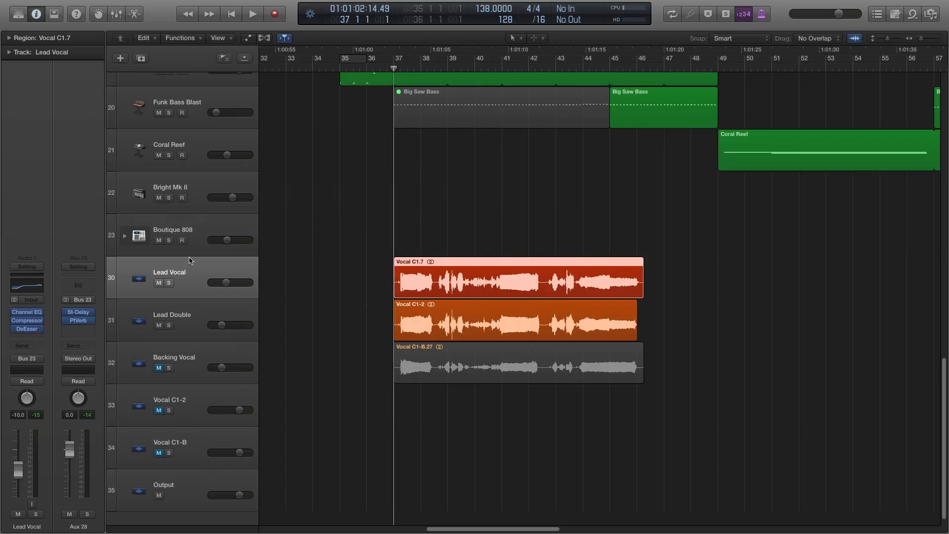
- Audition Aux 28 in solo from bar 37 while setting the PlatinumVerb's wet level to 18%, then stop and close the plug-in
click(87, 515)
key(space)
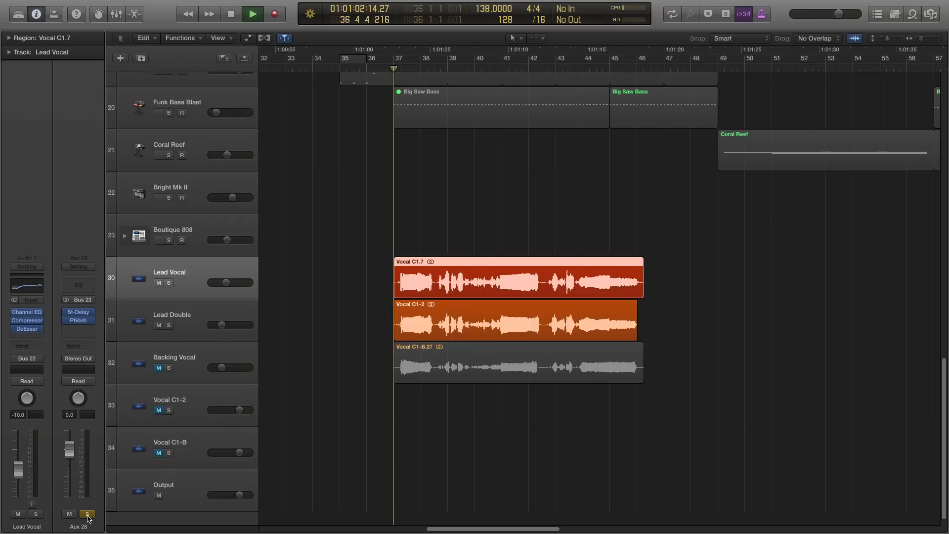
click(78, 321)
mouse_move(504, 241)
mouse_down()
mouse_move(508, 211)
mouse_move(512, 242)
mouse_up()
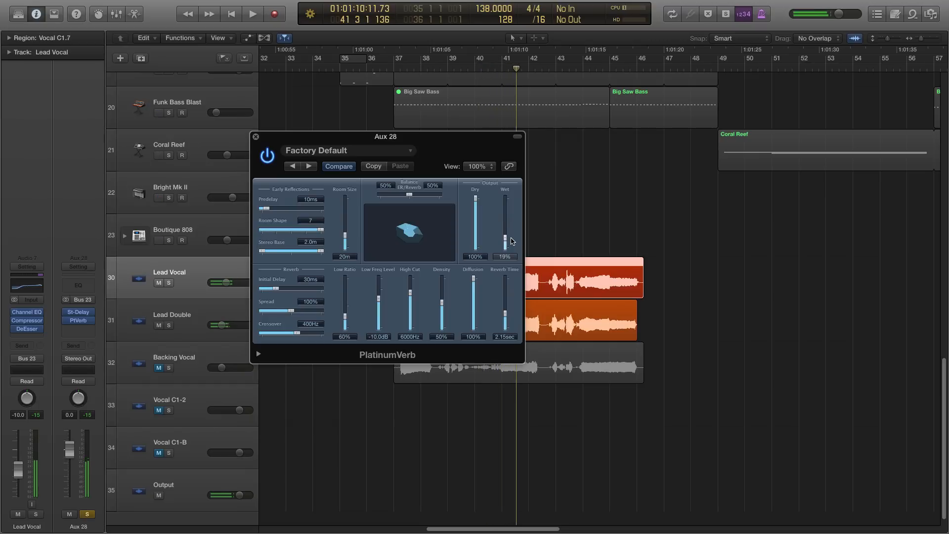
key(space)
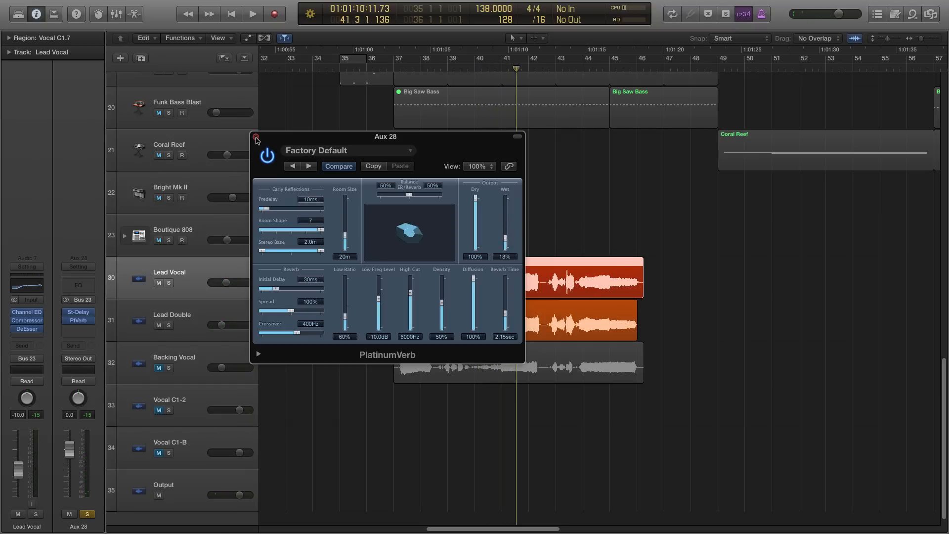
click(255, 136)
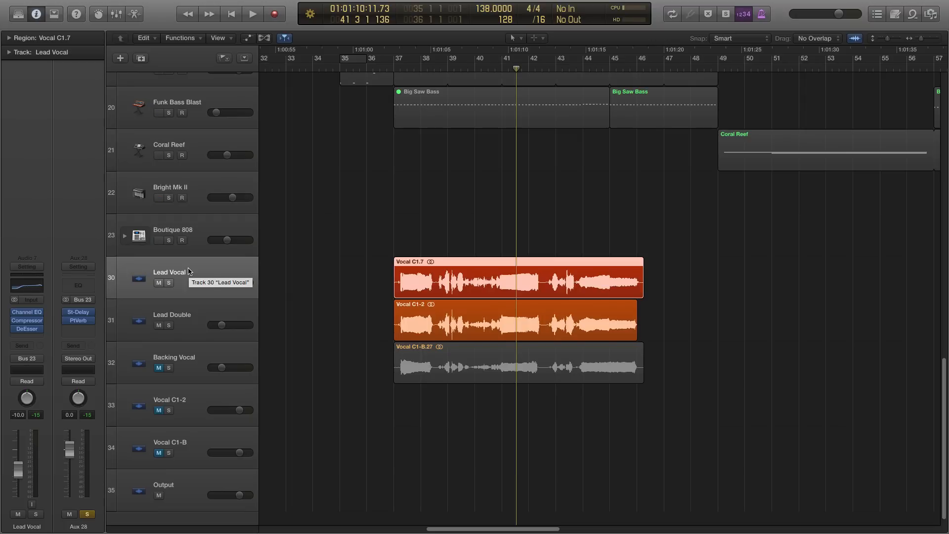
- Unsolo the Aux 28 channel and unmute the Backing Vocal track
click(291, 249)
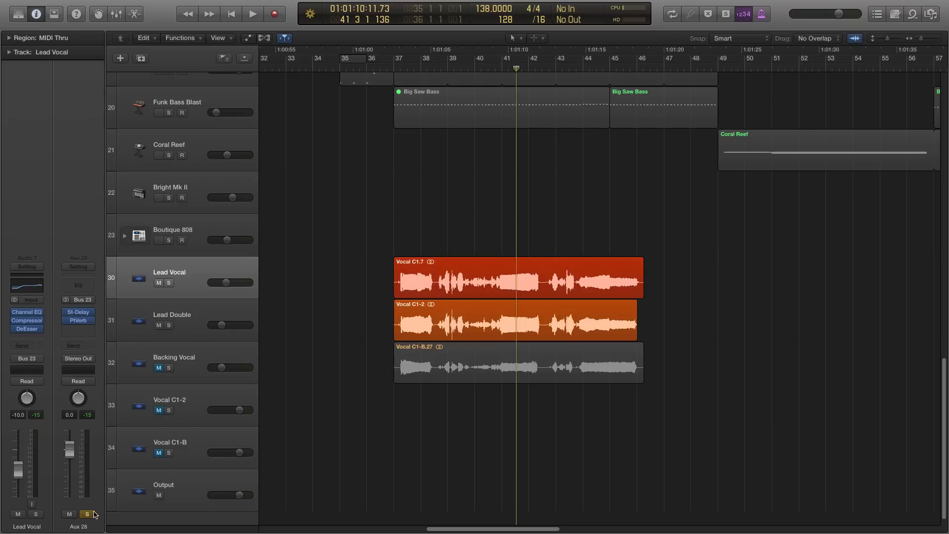
click(88, 514)
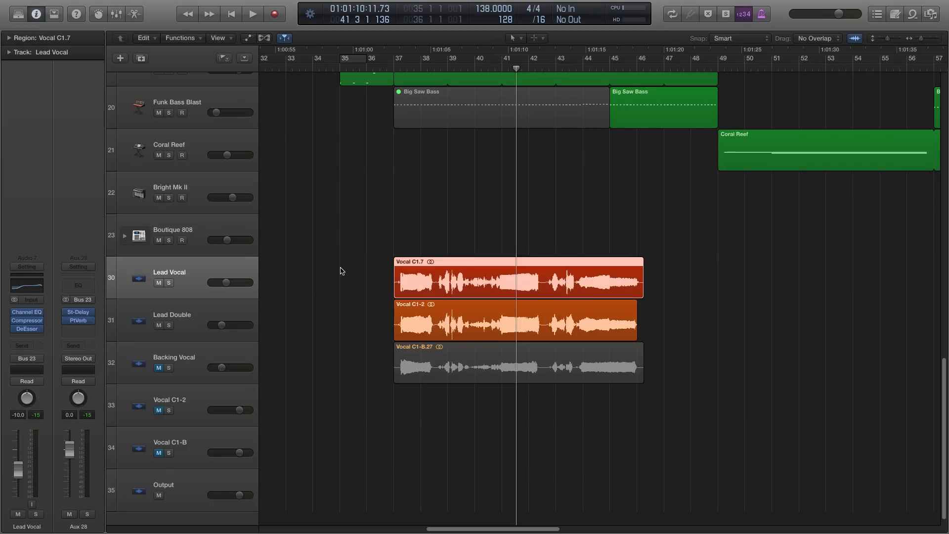
click(198, 359)
click(159, 367)
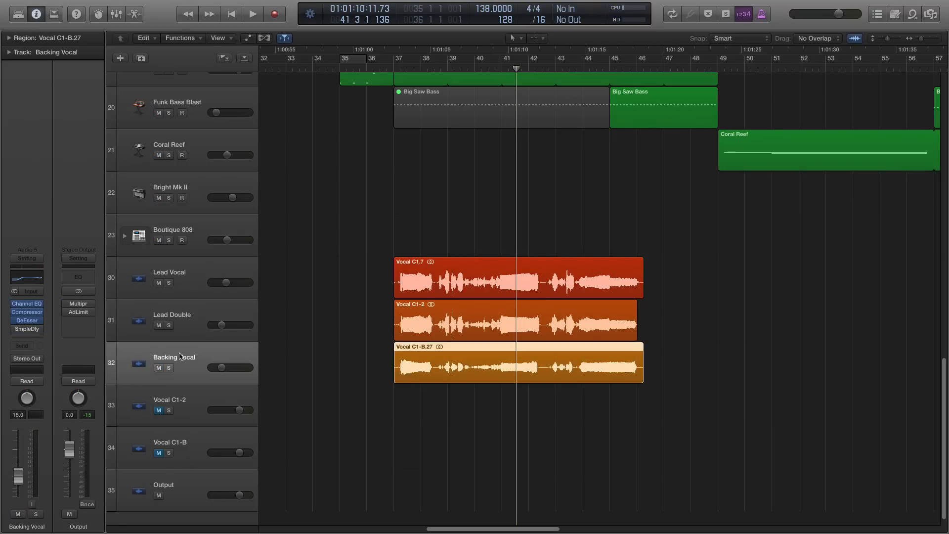
- Insert a stereo PlatinumVerb on the Backing Vocal track with the wet level at 30%, and close its window
click(33, 336)
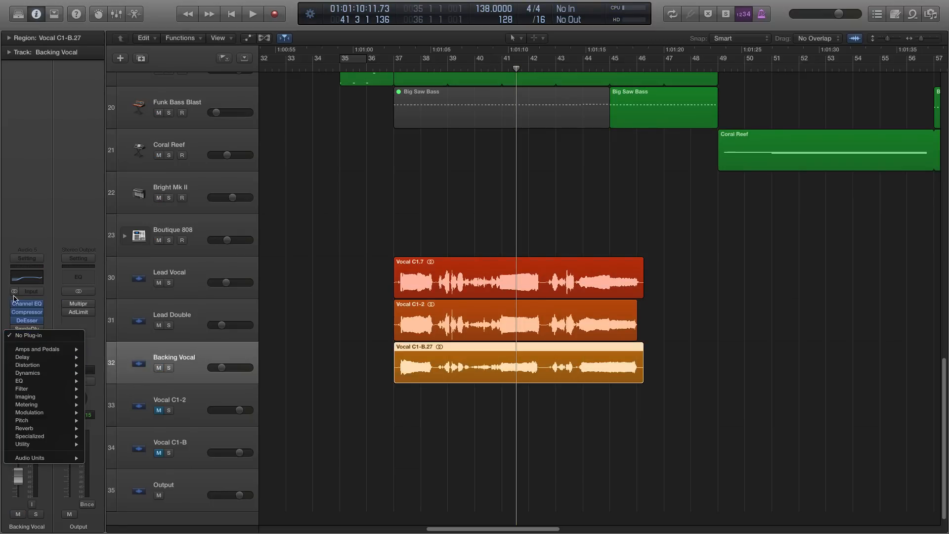
mouse_move(32, 429)
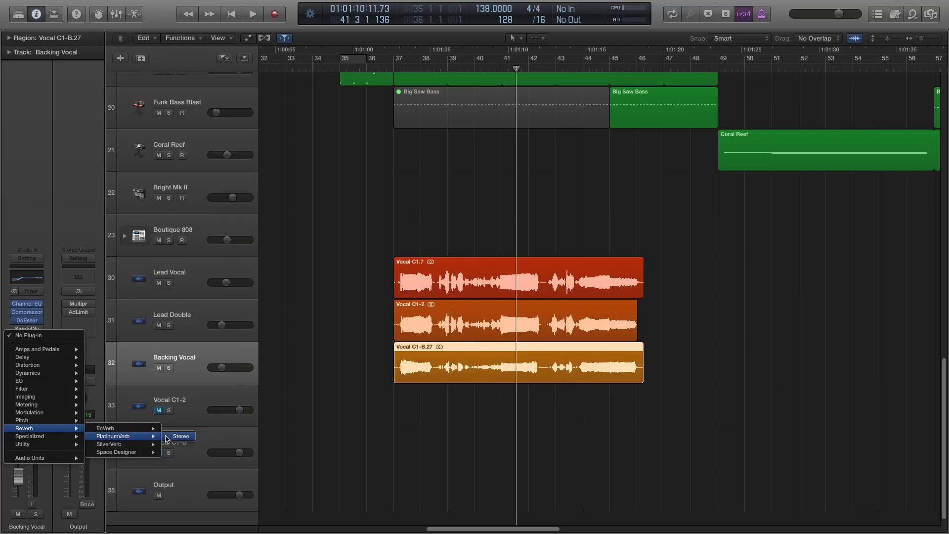
click(171, 437)
drag(284, 122, 284, 123)
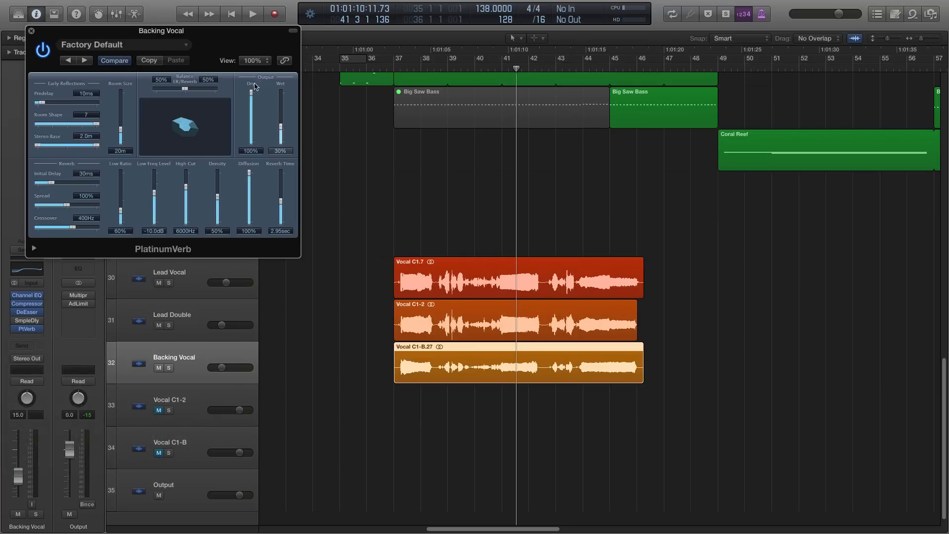
drag(221, 30, 353, 107)
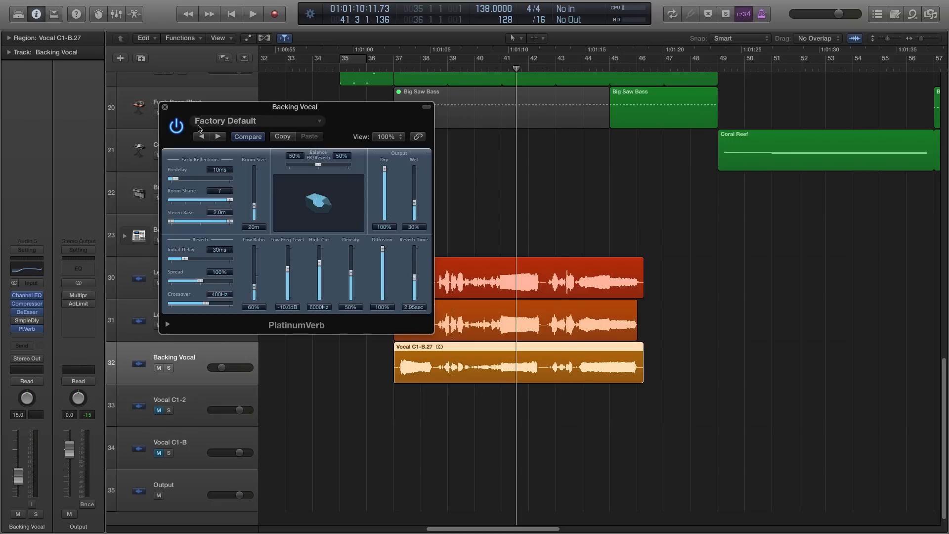
click(165, 107)
click(292, 157)
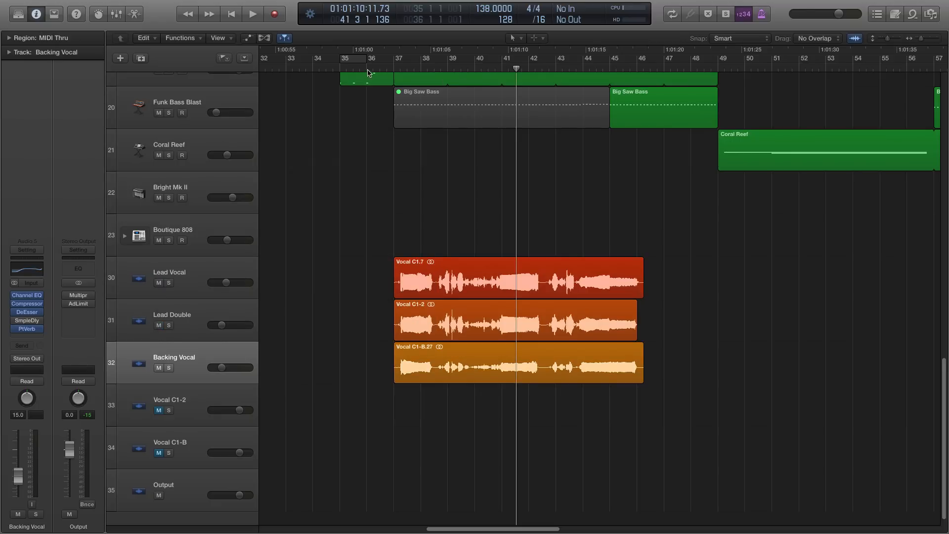
- Play the full mix with all three vocal layers from bar 36 beat 3, stop, and return the playhead there
mouse_move(367, 68)
mouse_down()
mouse_move(393, 69)
mouse_move(380, 69)
mouse_up()
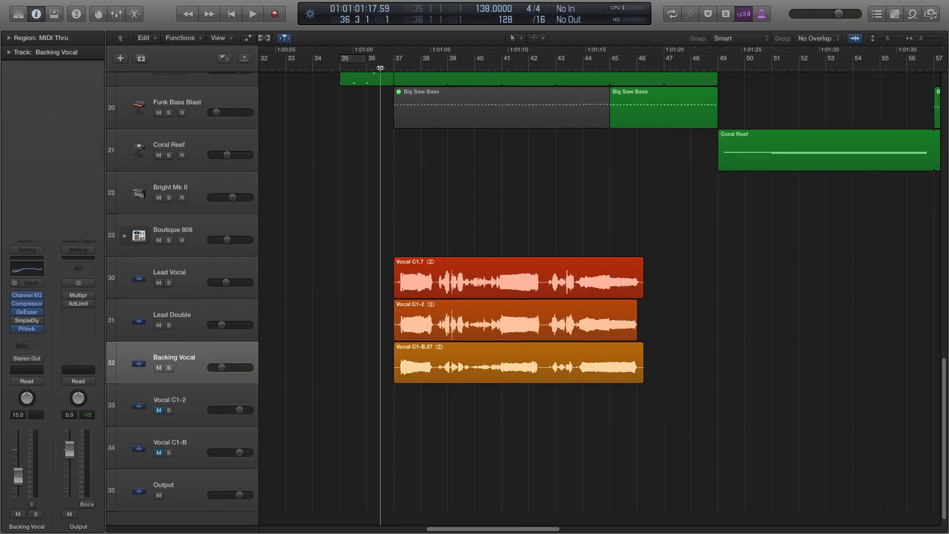
key(space)
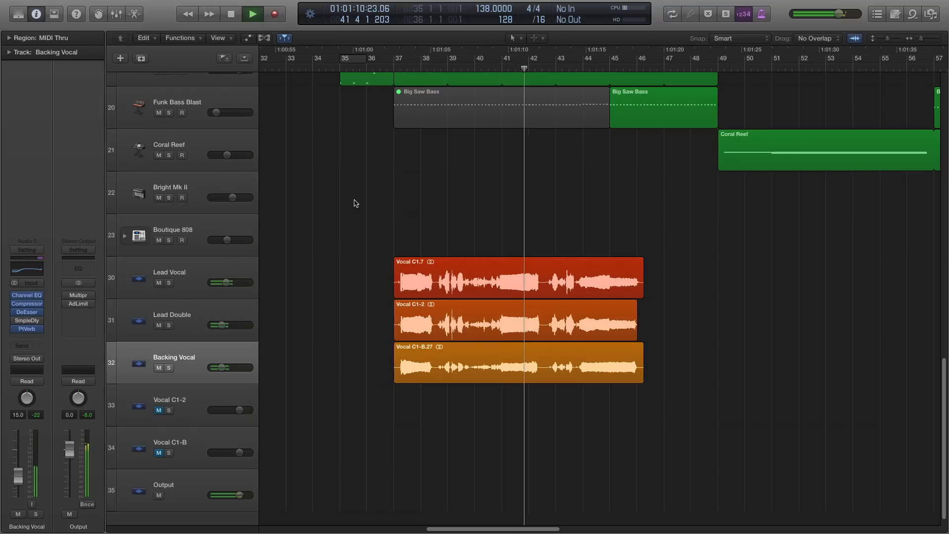
key(space)
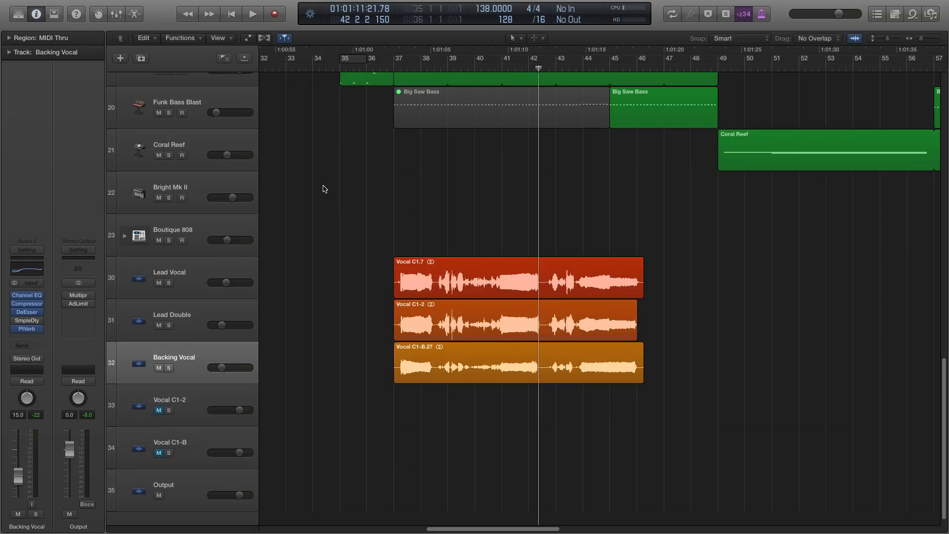
click(381, 68)
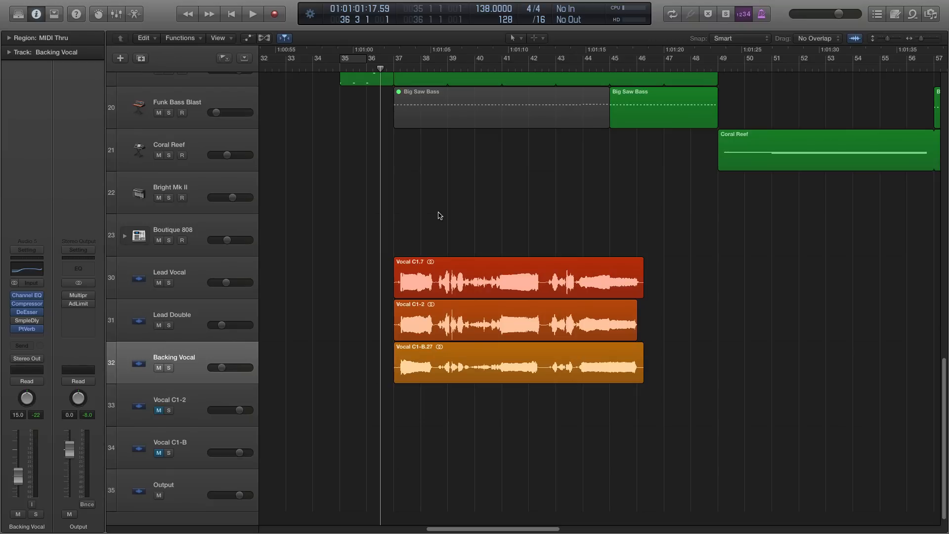
- Insert a stereo Pitch Correction plug-in after the DeEsser on the Lead Vocal track and move the playhead to bar 37
click(187, 278)
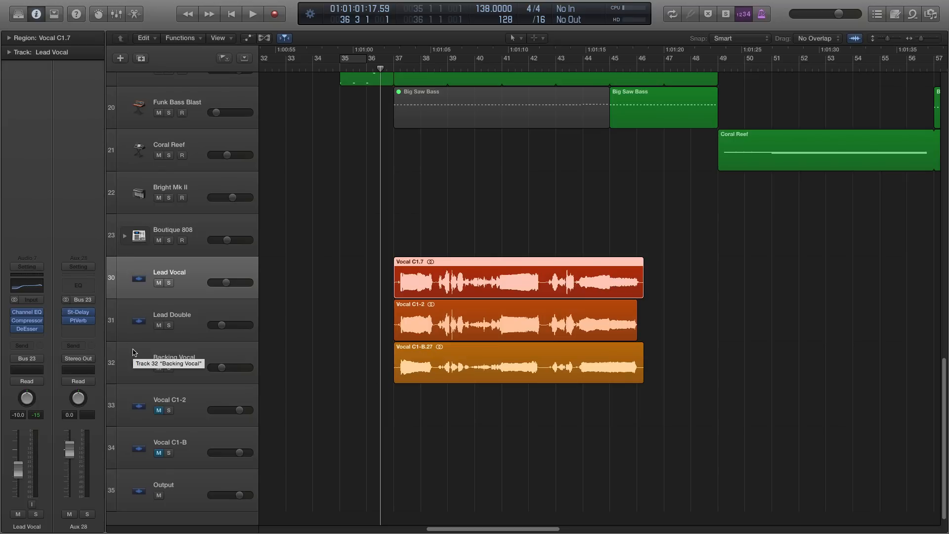
click(332, 354)
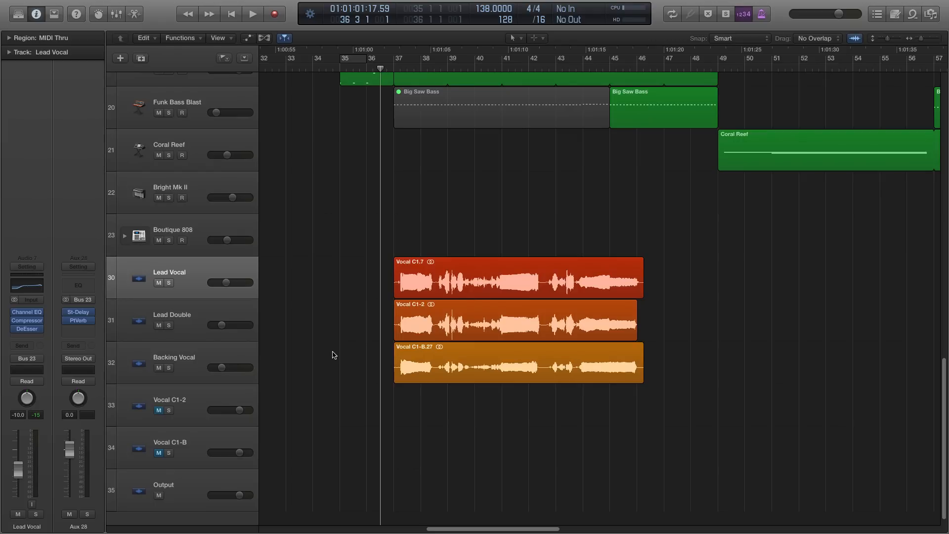
click(192, 290)
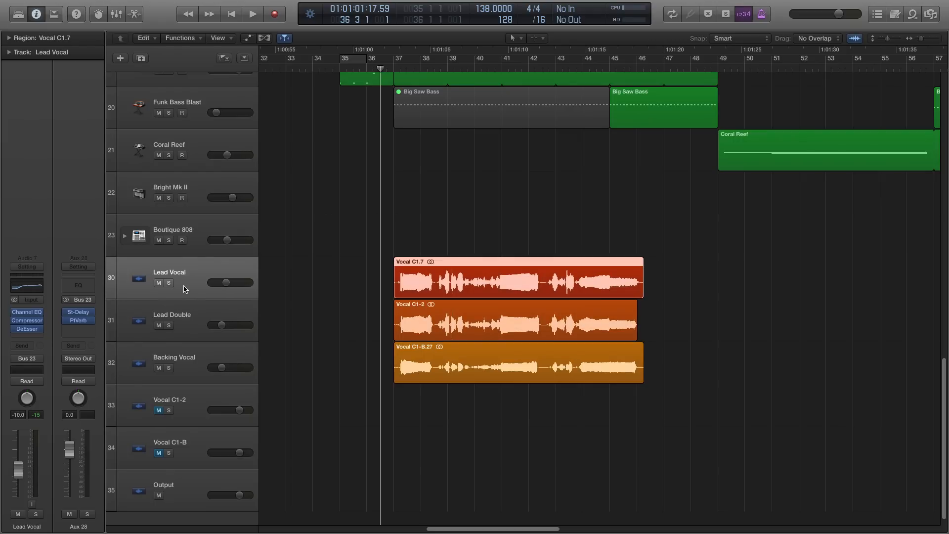
click(26, 337)
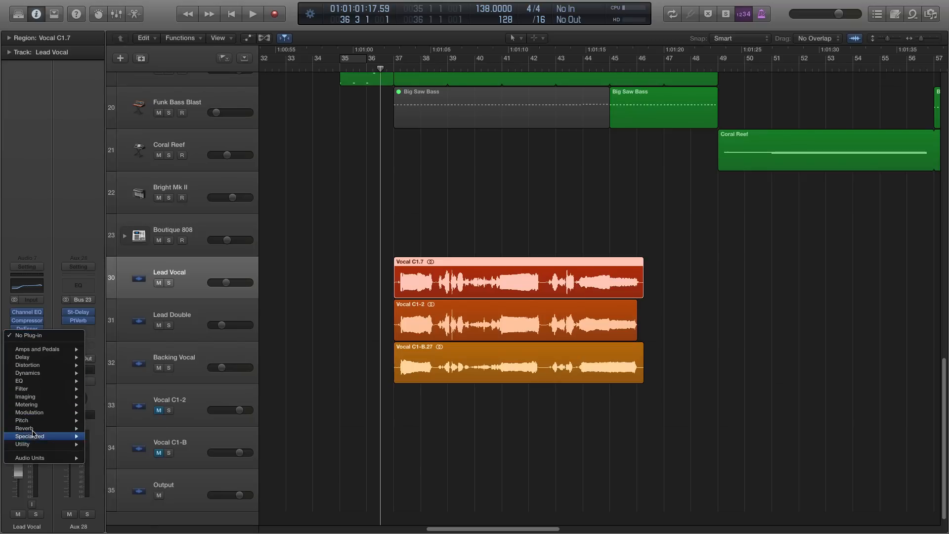
mouse_move(74, 420)
mouse_move(129, 421)
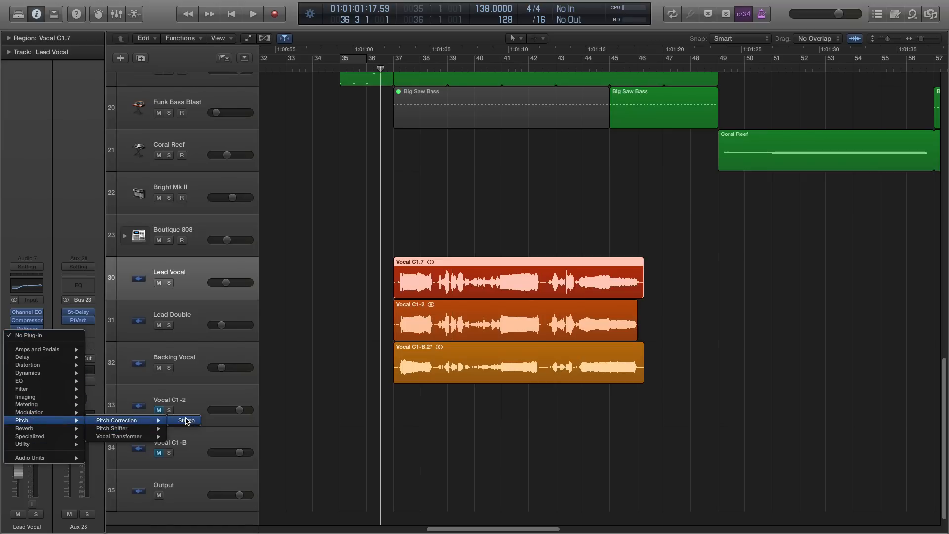
click(186, 421)
click(395, 67)
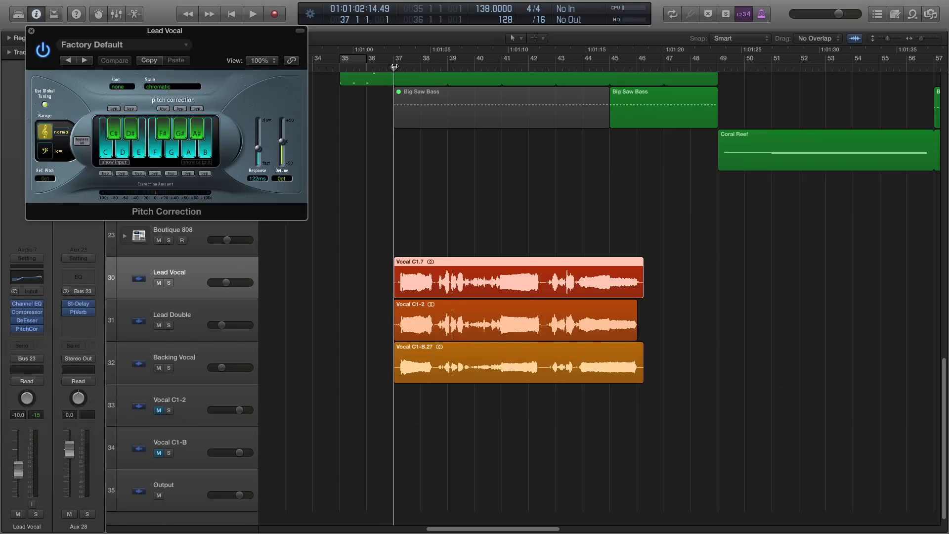
- Set the response of the Lead Vocal's Pitch Correction to 6.72 ms and move its window clear of the tracks
drag(188, 31, 324, 129)
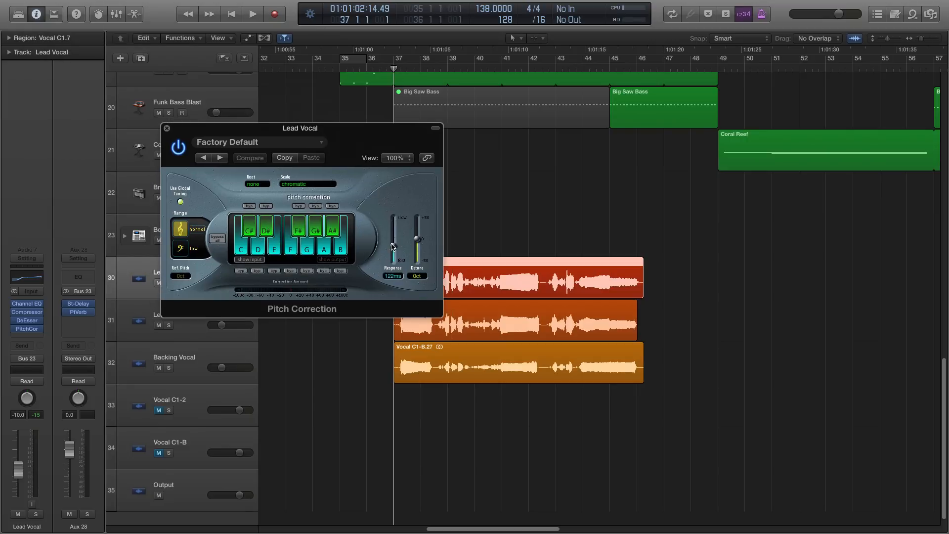
drag(392, 246, 396, 258)
click(344, 359)
drag(280, 135, 391, 323)
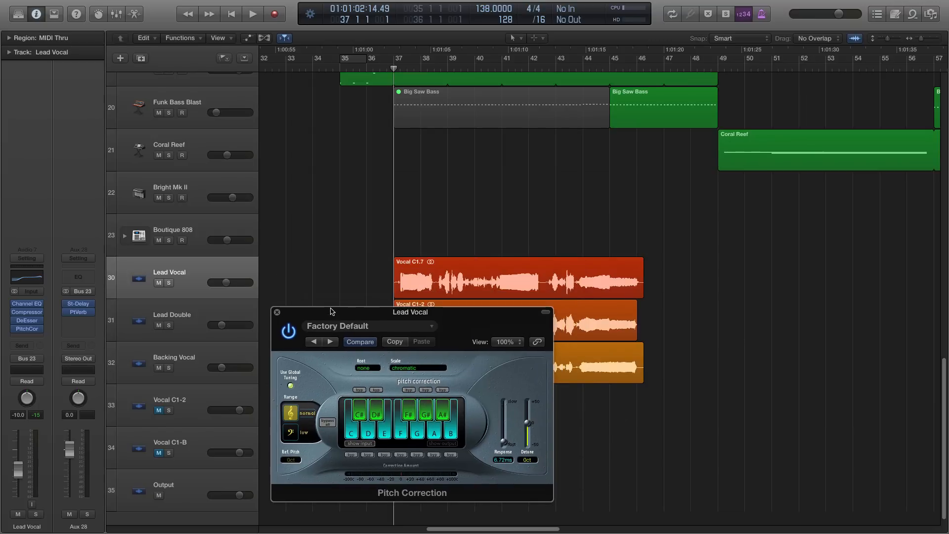
- Play the mix from bar 37, briefly audition the Lead Vocal in solo, and stop playback
key(space)
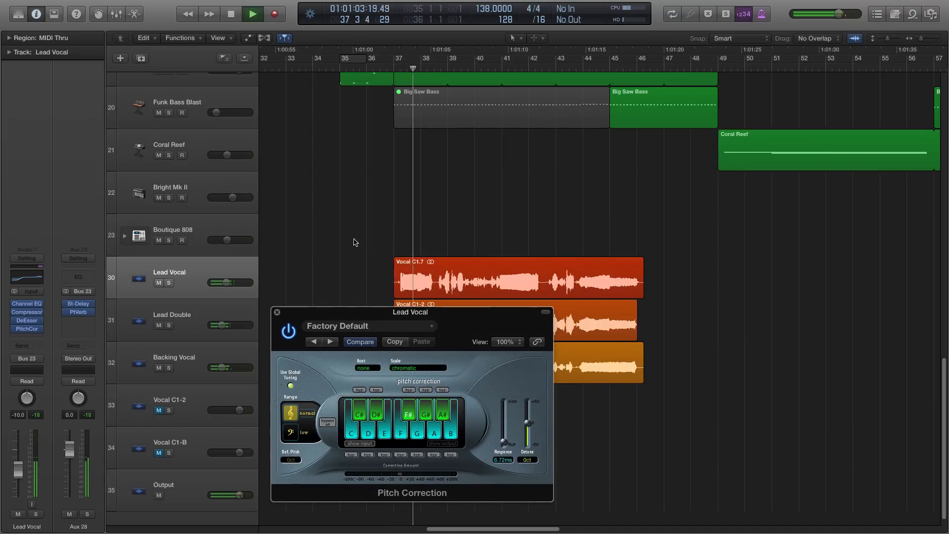
click(169, 283)
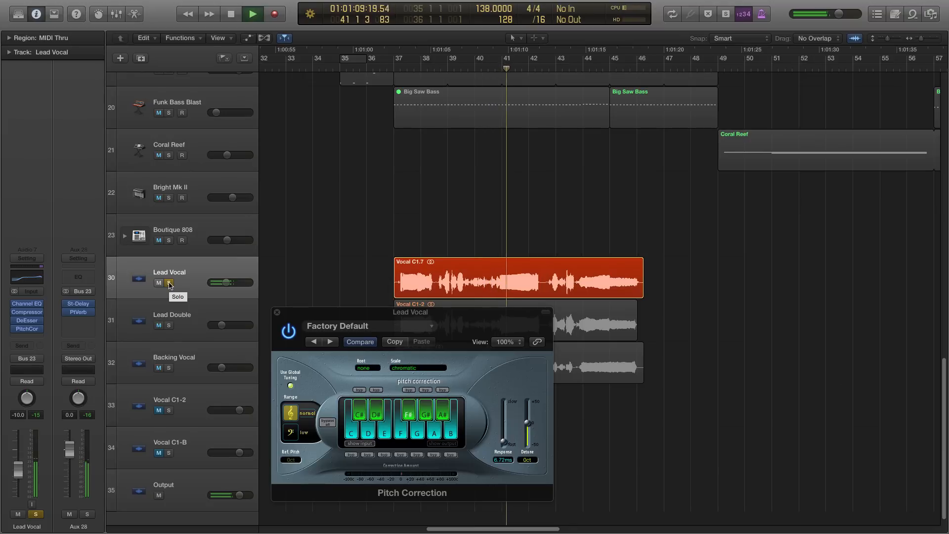
click(169, 283)
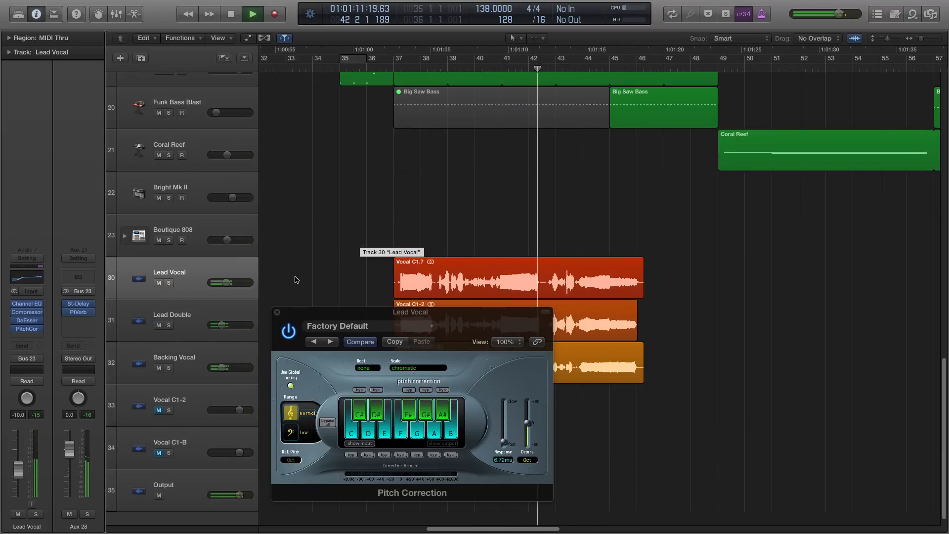
key(space)
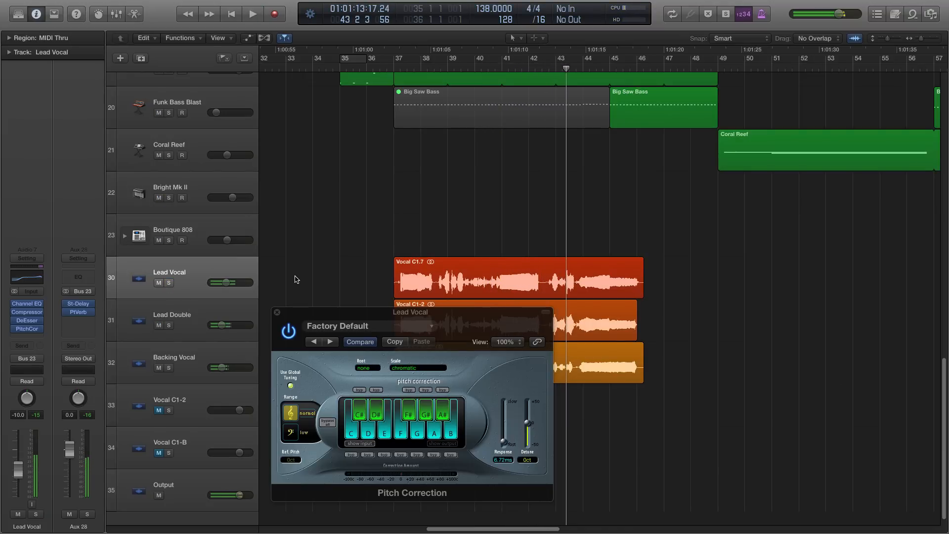
- Set the Pitch Correction response to 0 ms and close the plug-in window
drag(439, 317, 397, 278)
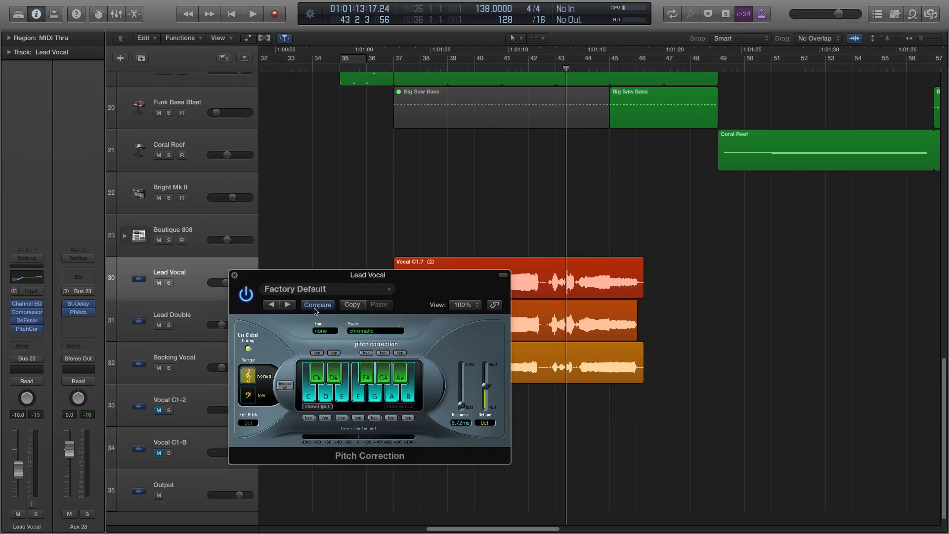
drag(366, 286, 414, 263)
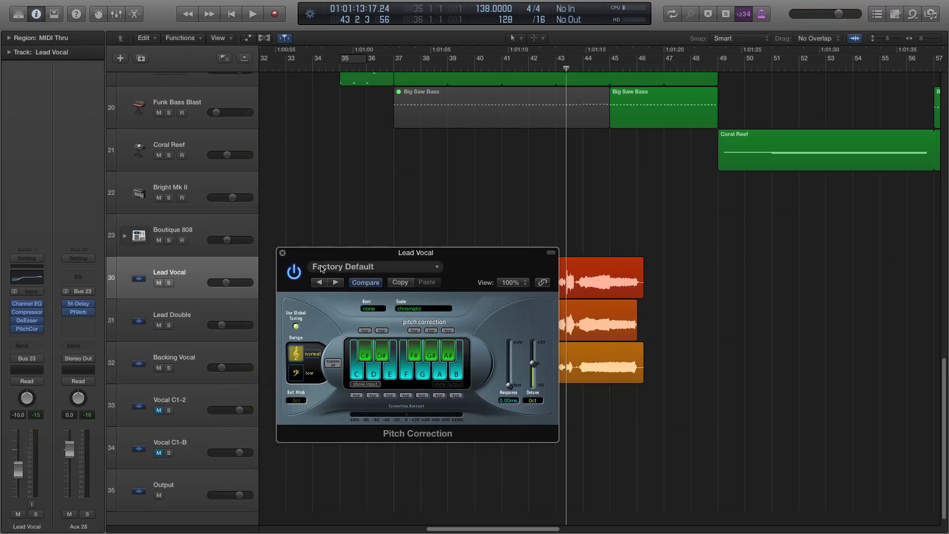
click(283, 253)
- Move Pitch Correction from the Lead Vocal to the first insert of Aux 28, remove it there, and select the Lead Vocal track
drag(26, 328, 91, 301)
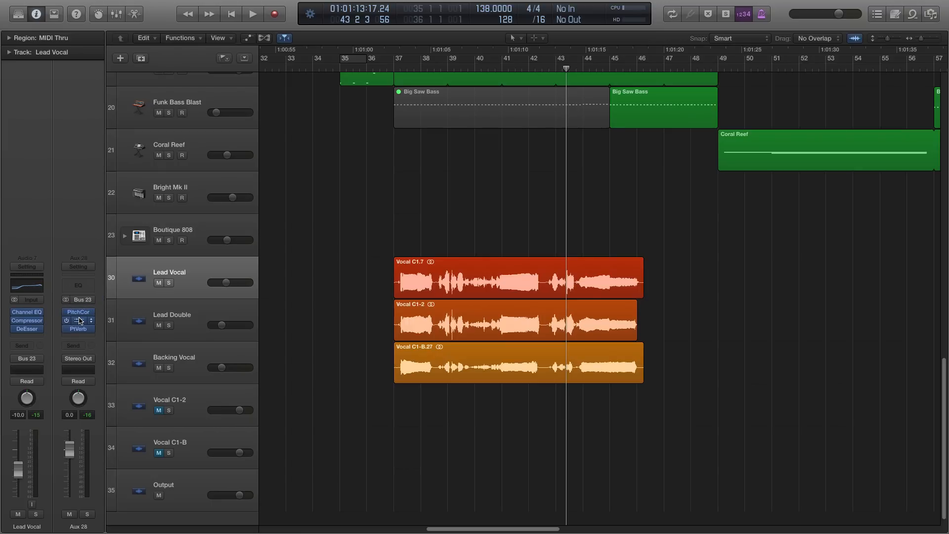
click(92, 313)
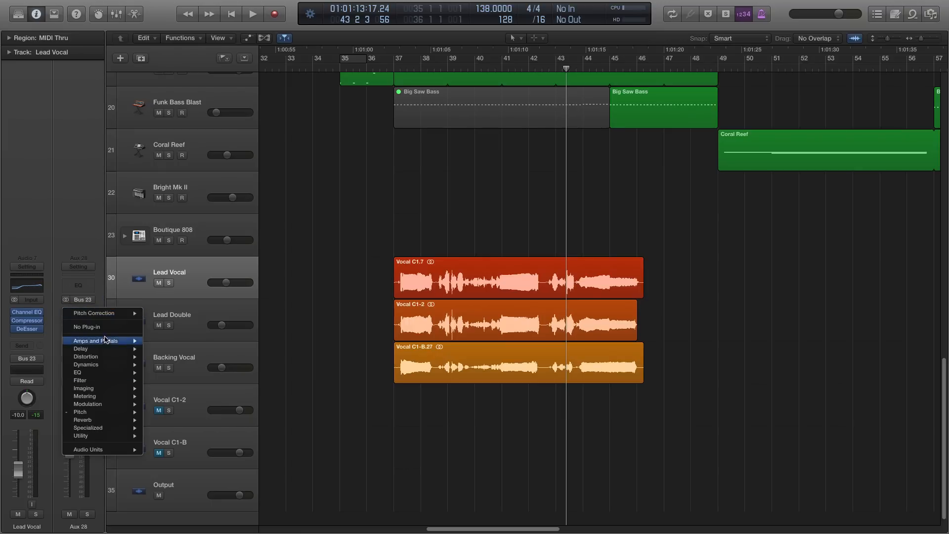
click(105, 328)
click(191, 288)
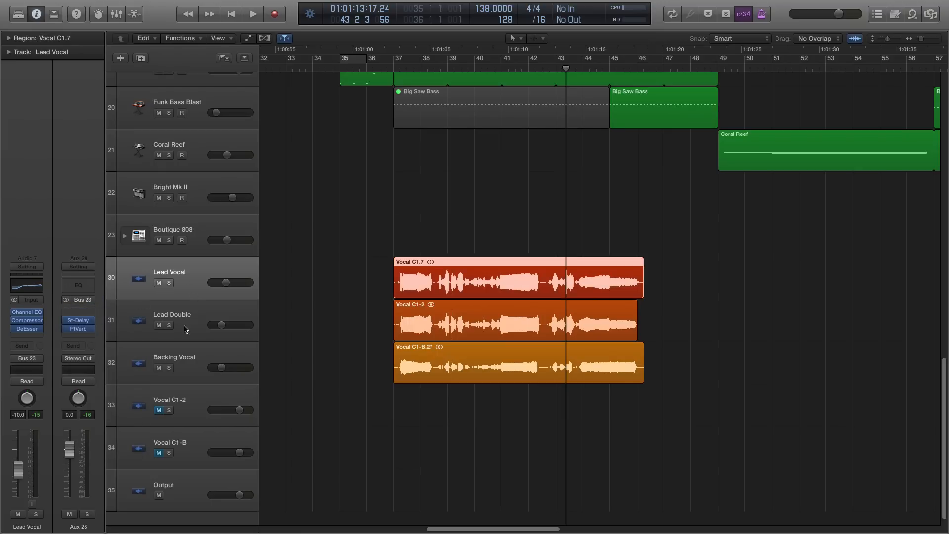
- Insert a stereo Flanger ahead of the delay on Aux 28 and move the playhead to bar 37
click(78, 312)
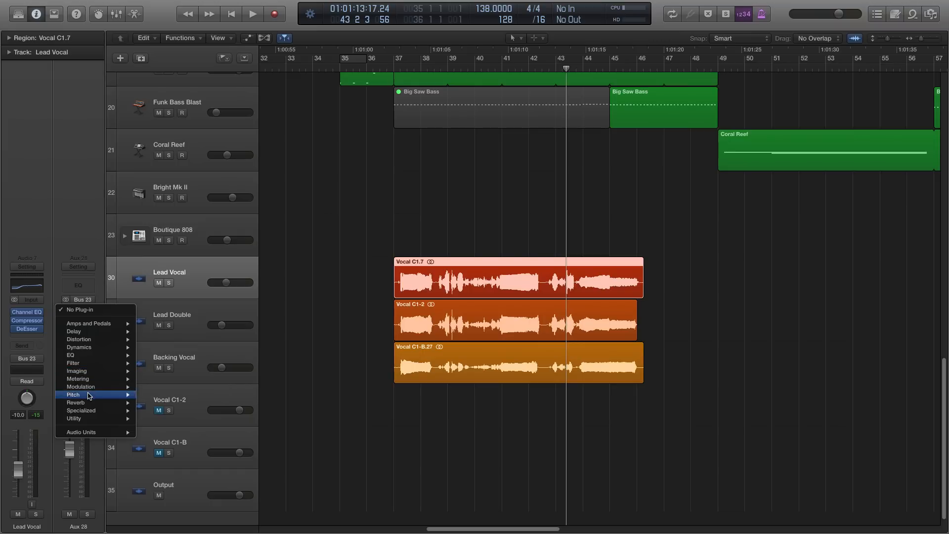
mouse_move(100, 388)
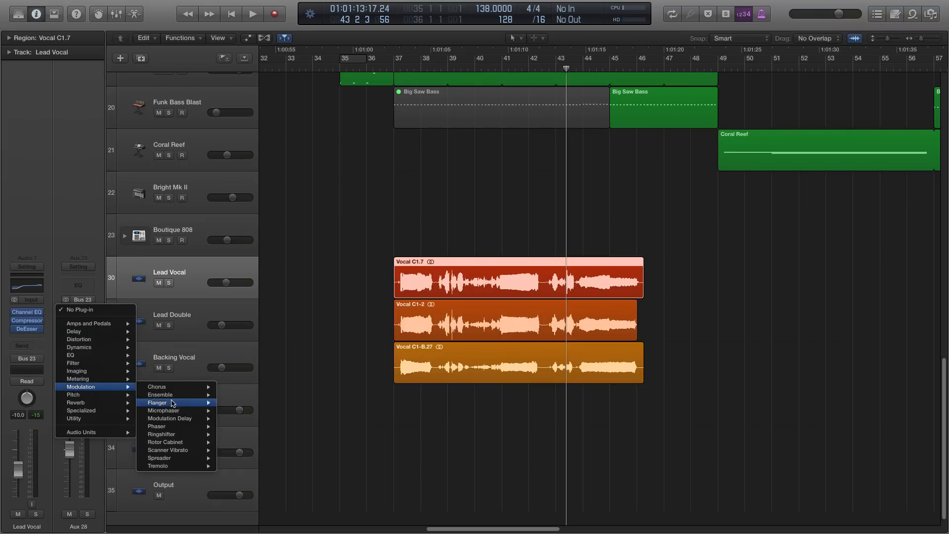
mouse_move(174, 402)
click(231, 403)
click(399, 72)
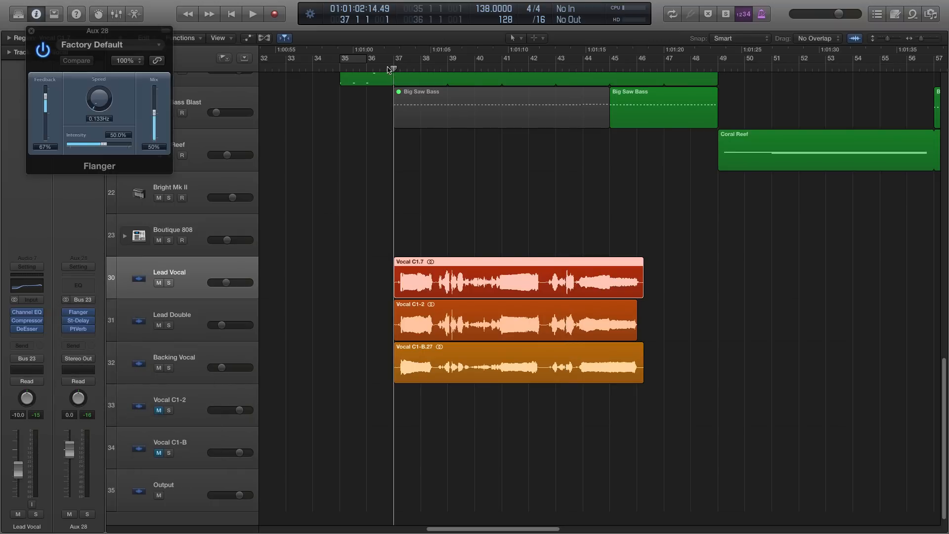
- Set the Flanger mix to 41% during playback, audition Aux 28 in solo, then stop and unsolo it
key(space)
mouse_move(157, 123)
mouse_down()
mouse_move(159, 109)
mouse_move(161, 125)
mouse_up()
click(87, 514)
key(space)
click(88, 513)
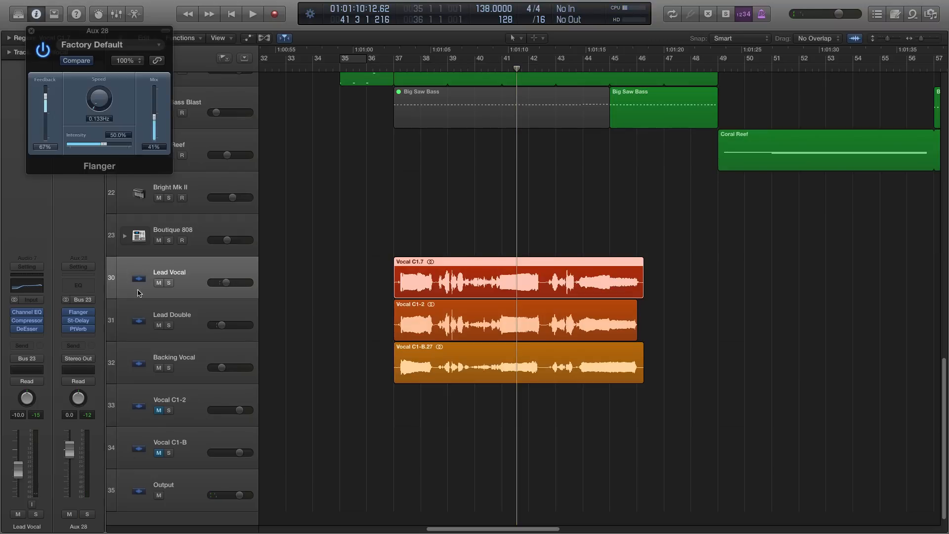
- Replace the Flanger on Aux 28 with a stereo Clip Distortion and move its window clear of the channel strips
click(87, 313)
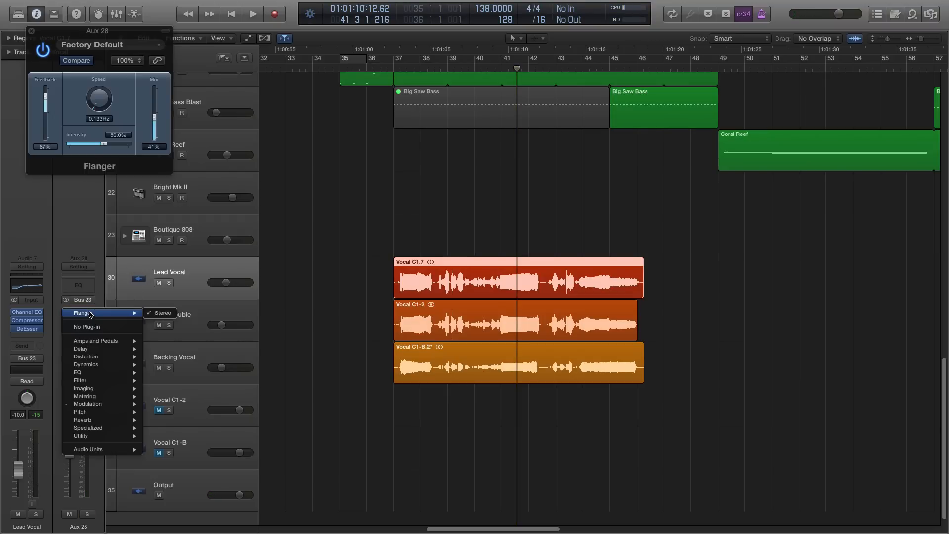
mouse_move(128, 357)
mouse_move(193, 365)
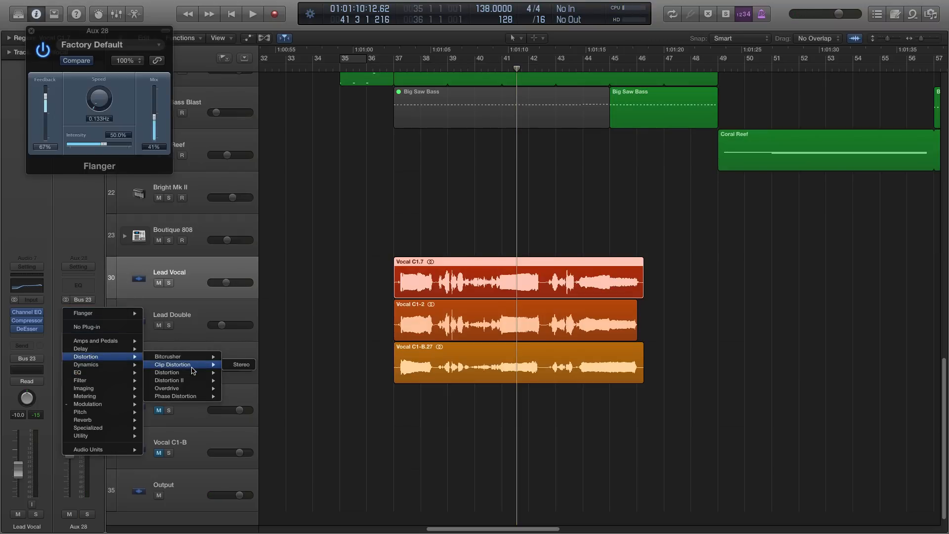
click(230, 369)
drag(105, 33, 183, 109)
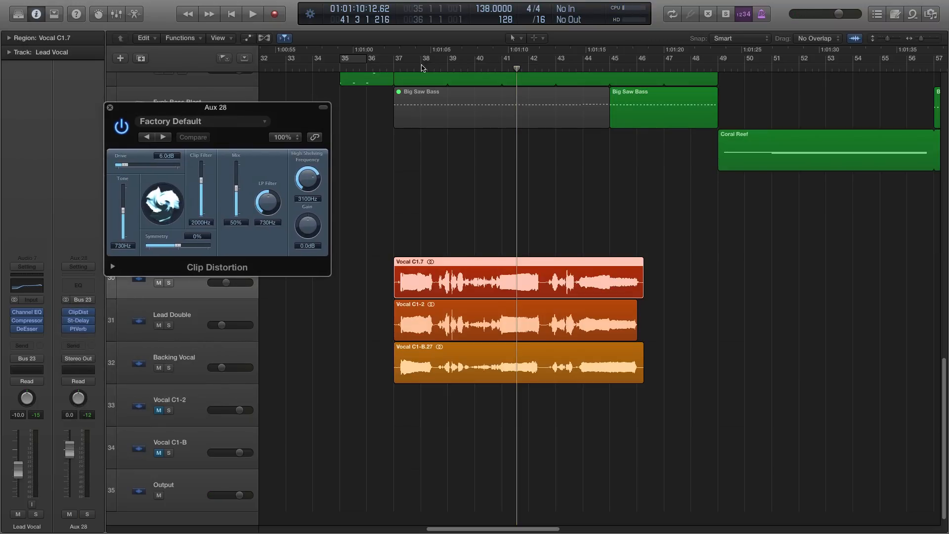
- Return the playhead to bar 37 and set the Clip Distortion drive to 37 dB and high shelving gain to +16.5 dB
click(385, 72)
drag(125, 164, 162, 165)
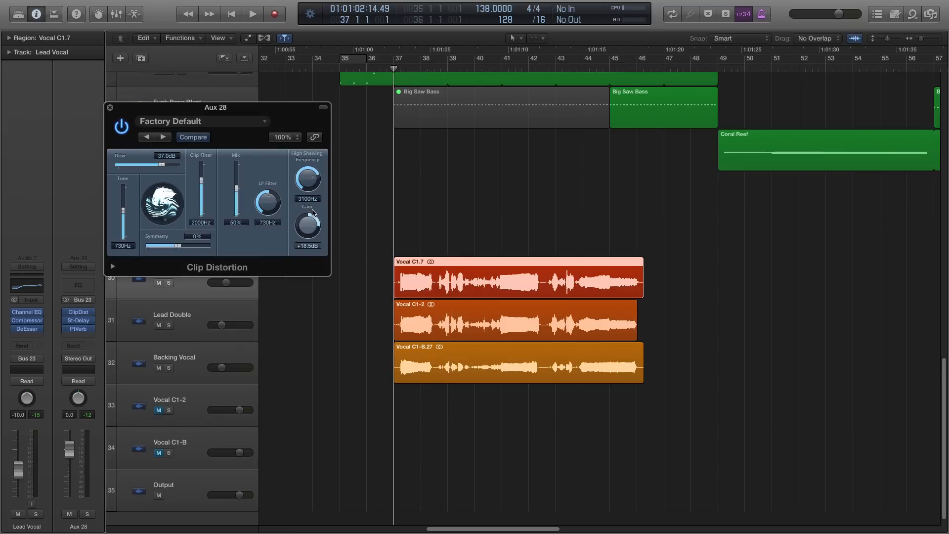
click(368, 209)
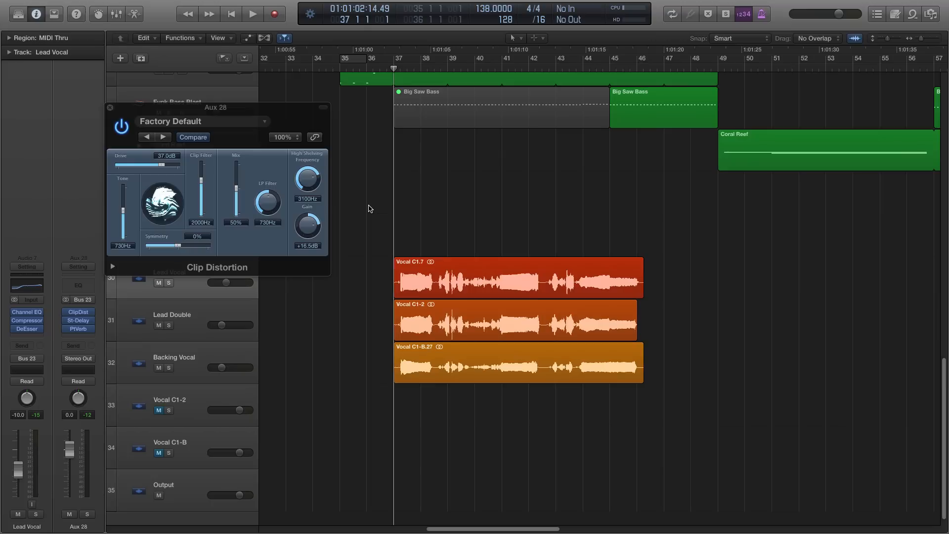
- During playback, audition Aux 28 in solo and set the Clip Distortion mix to 24% and high shelving gain to +19.5 dB
key(space)
drag(222, 109, 253, 85)
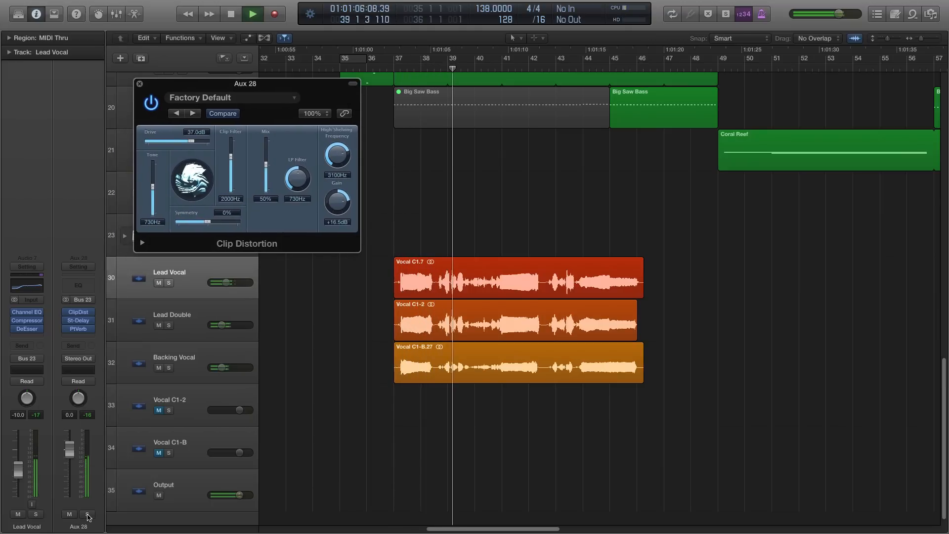
click(87, 514)
drag(266, 164, 277, 183)
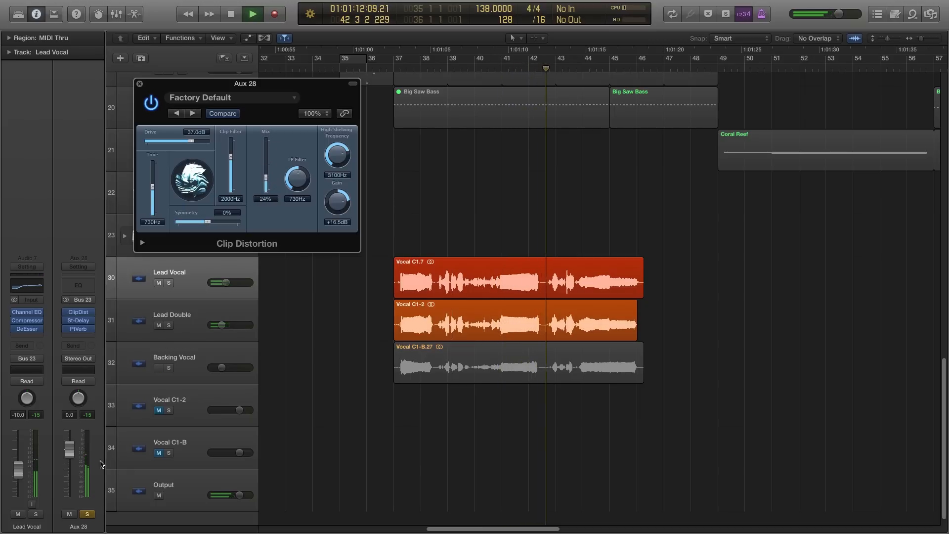
click(87, 514)
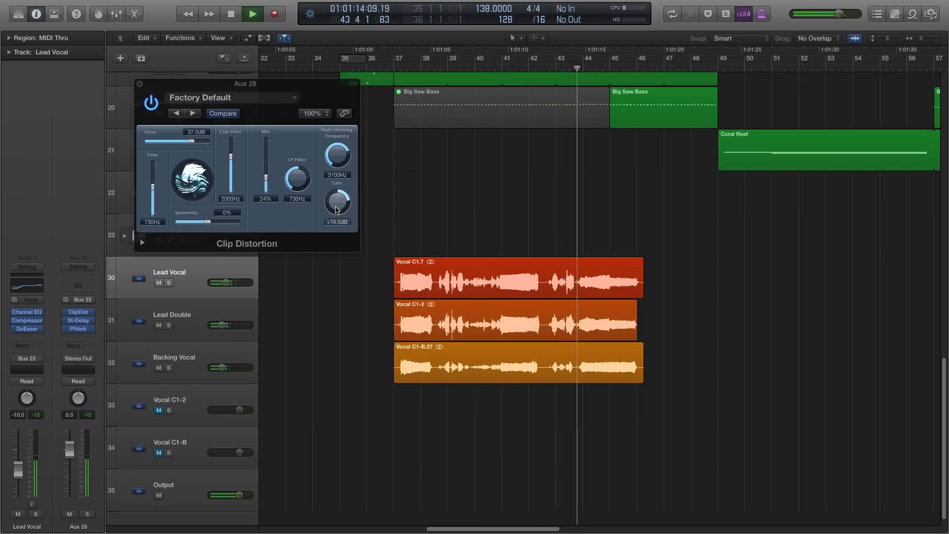
drag(336, 209, 325, 206)
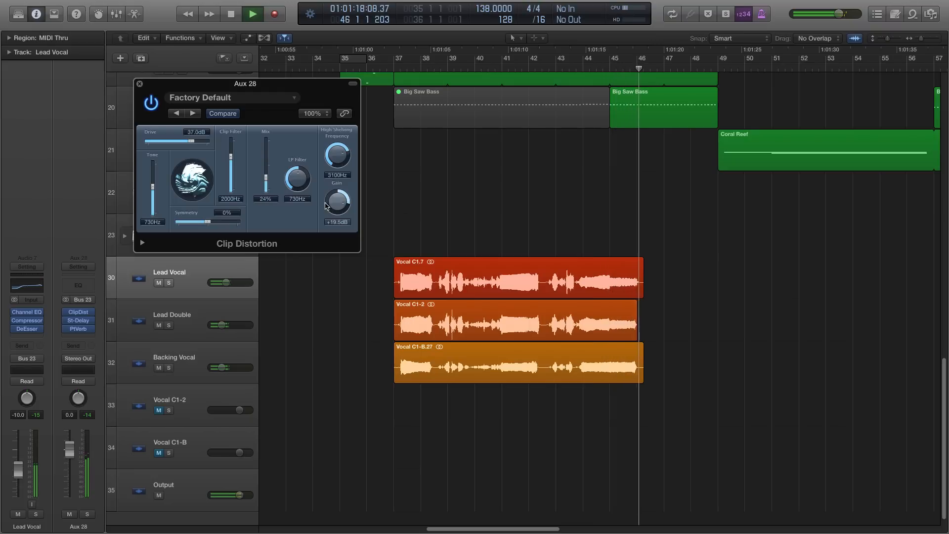
key(space)
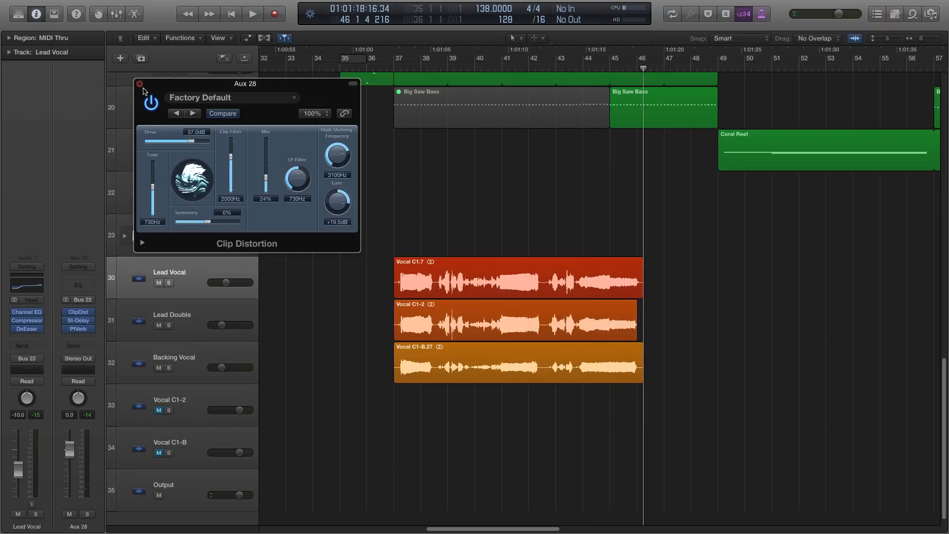
- Close the Clip Distortion window and remove the plug-in from Aux 28
click(139, 87)
click(92, 313)
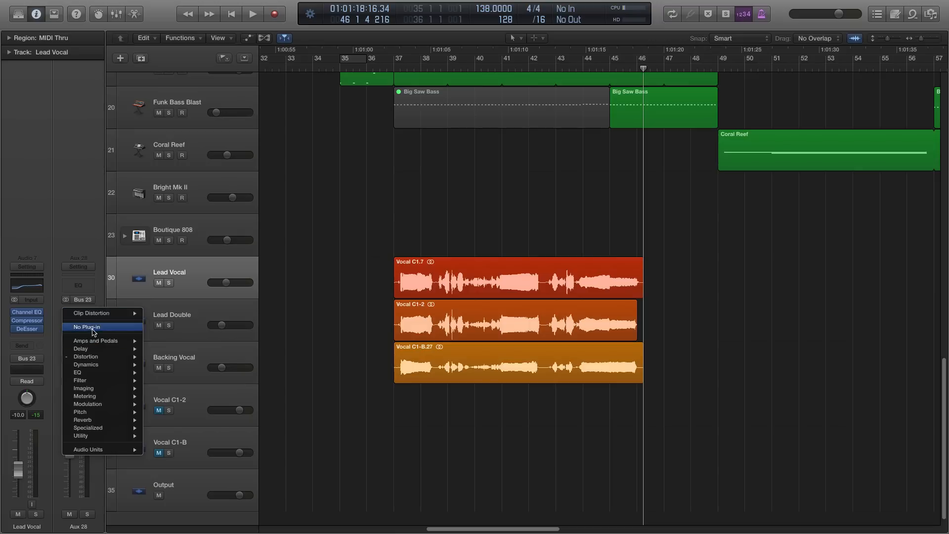
click(89, 327)
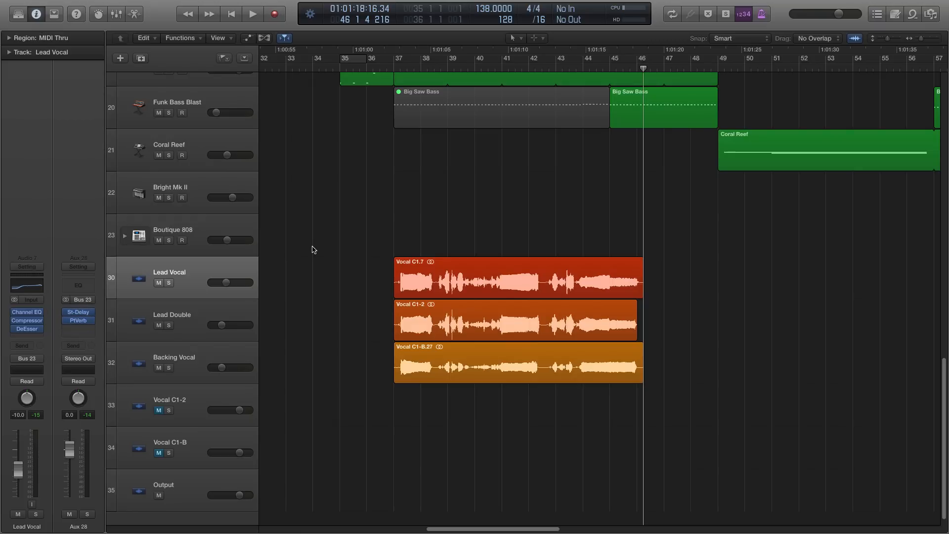
- Place the playhead at bar 36 beat 3, just before the vocal regions
key(super+Left)
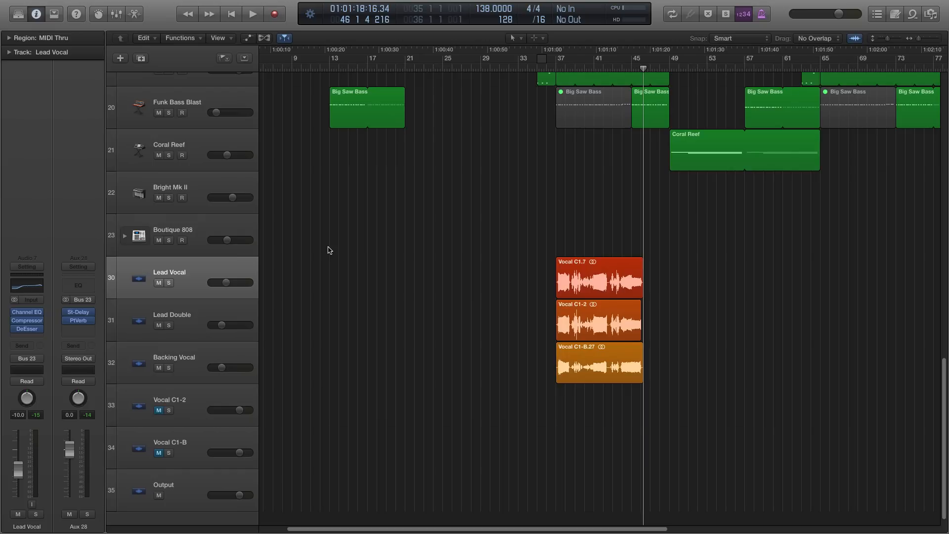
click(550, 66)
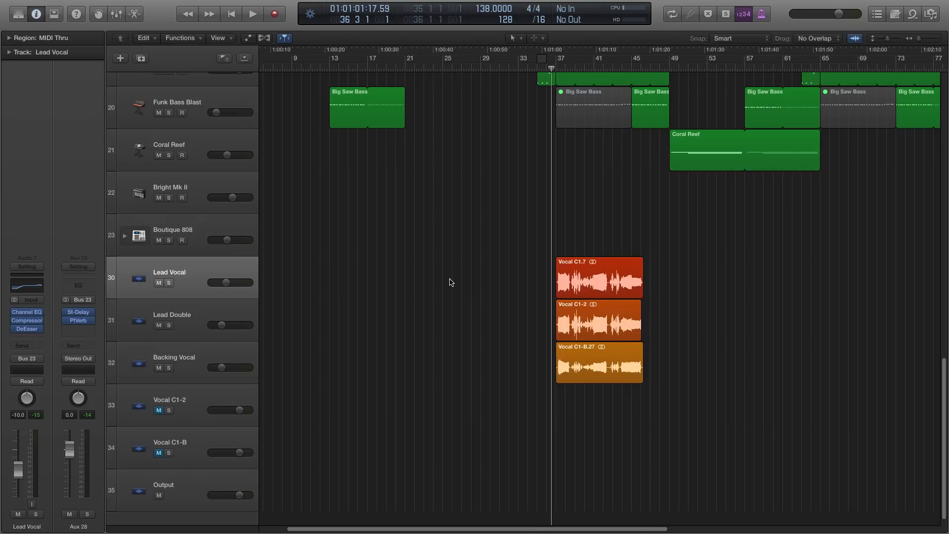
key(super+Right)
key(super+Right)
key(super+Right)
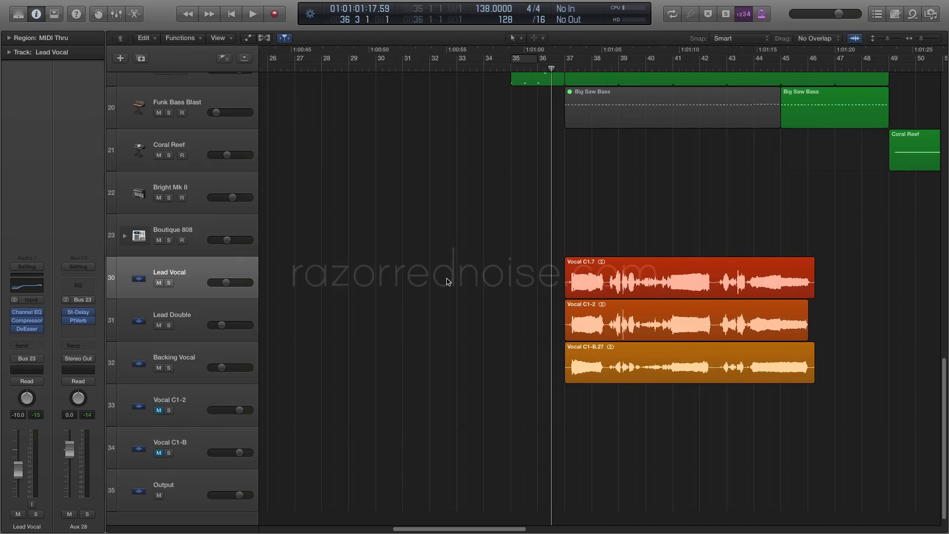